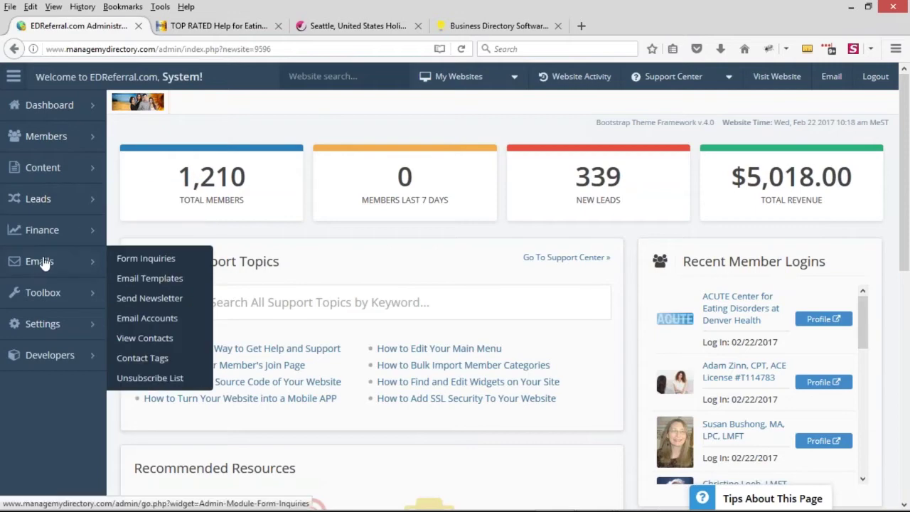
Open the email templates list and search it for "basic"
{"action": "left_click", "coordinate": [152, 283]}
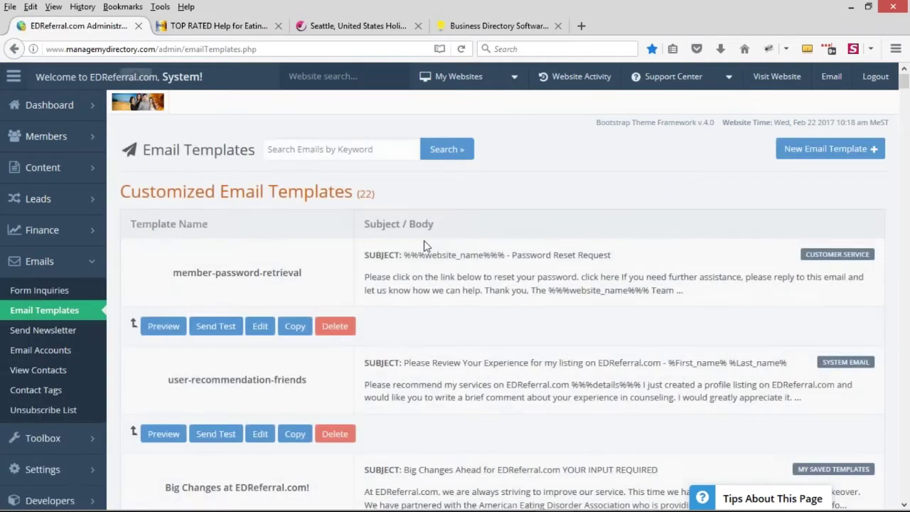
{"action": "left_click", "coordinate": [338, 152]}
{"action": "type", "text": "basic"}
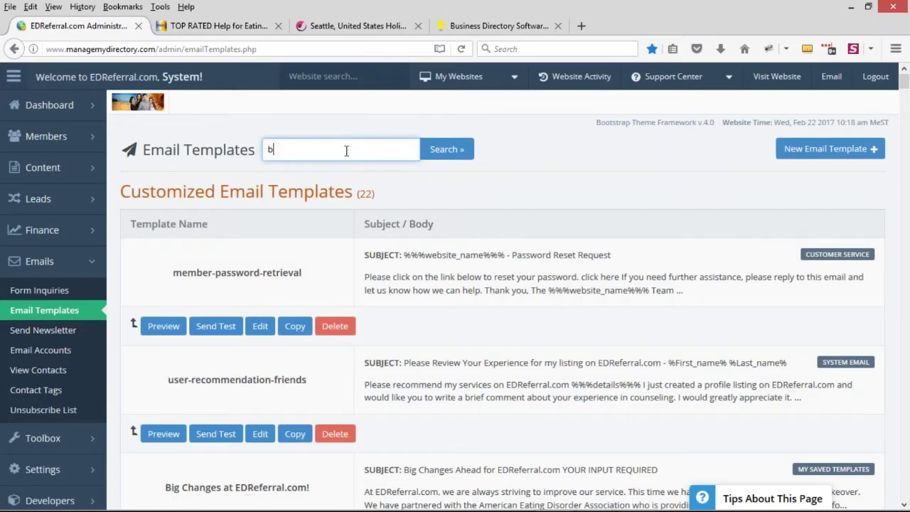
{"action": "left_click", "coordinate": [457, 150]}
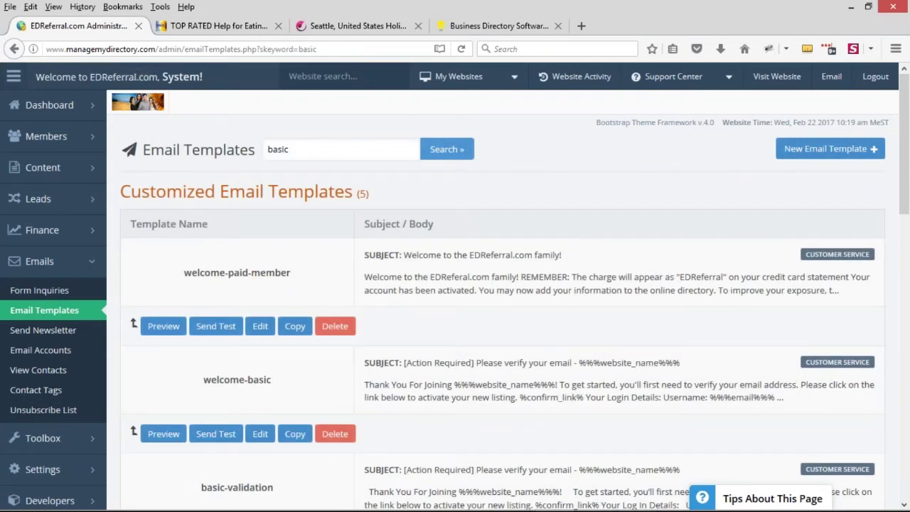
Open the welcome-basic email template for editing and review its subject line and email verification wording
{"action": "scroll", "coordinate": [647, 182], "scroll_direction": "down", "scroll_amount": 1}
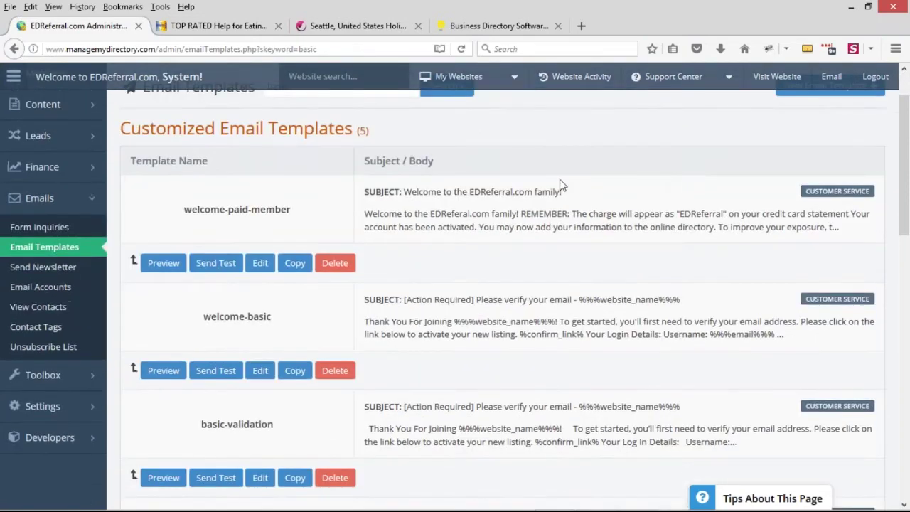
{"action": "left_click_drag", "start_coordinate": [203, 315], "coordinate": [271, 314]}
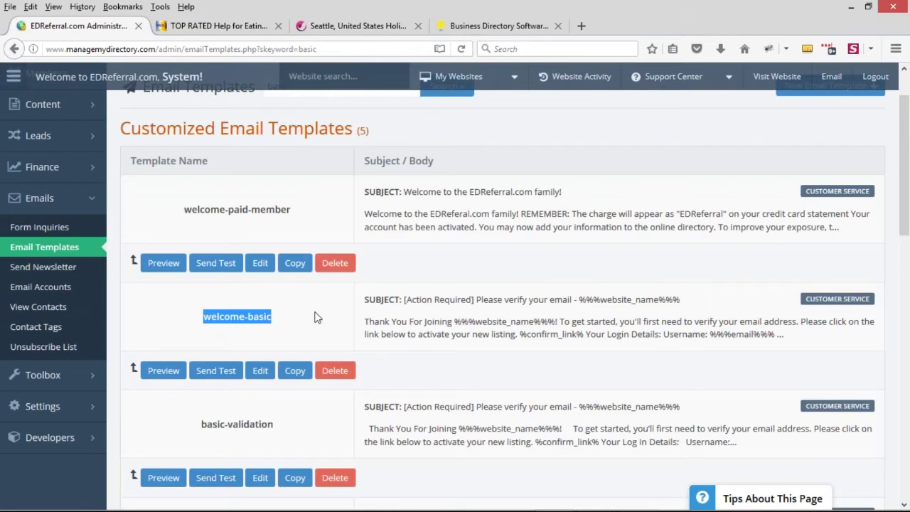
{"action": "left_click", "coordinate": [258, 373]}
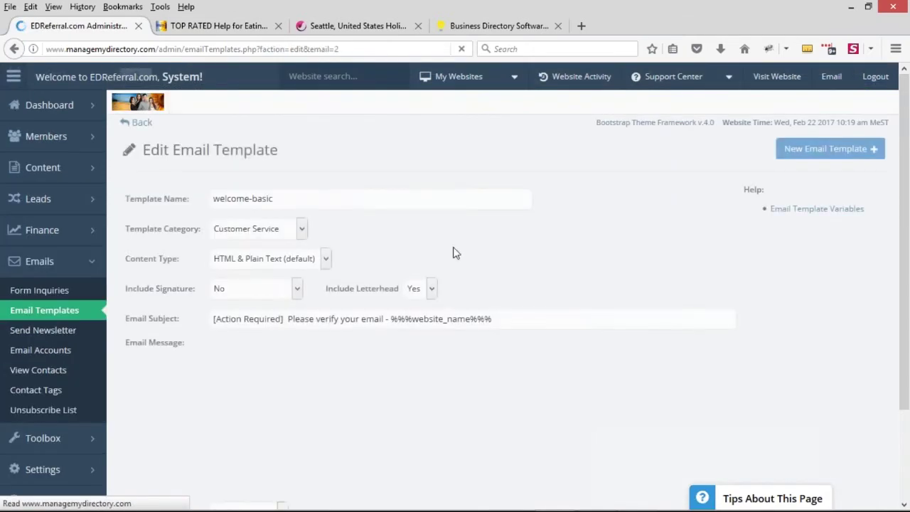
{"action": "scroll", "coordinate": [336, 198], "scroll_direction": "down", "scroll_amount": 4}
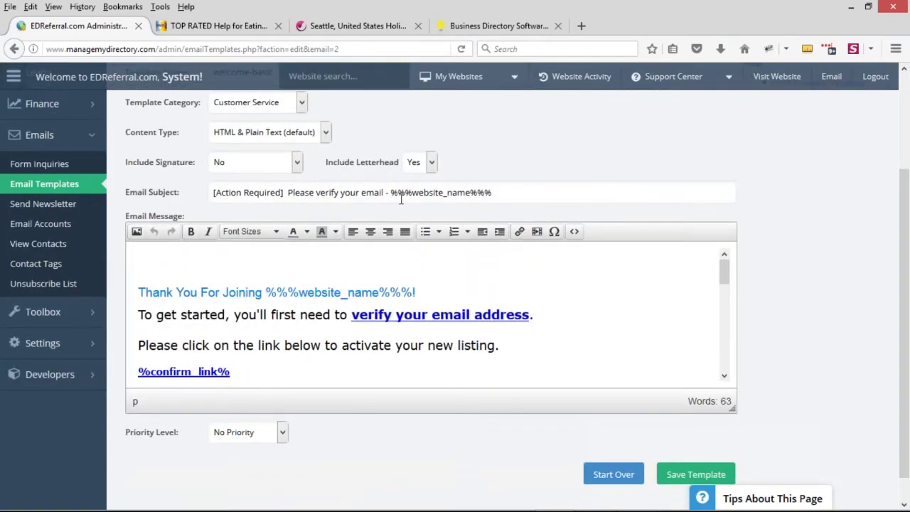
{"action": "left_click_drag", "start_coordinate": [216, 192], "coordinate": [538, 191]}
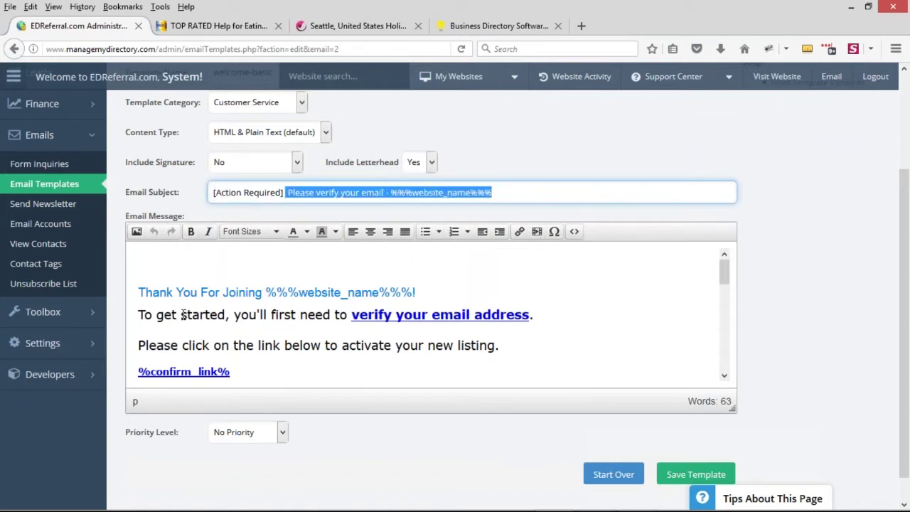
{"action": "left_click", "coordinate": [222, 294]}
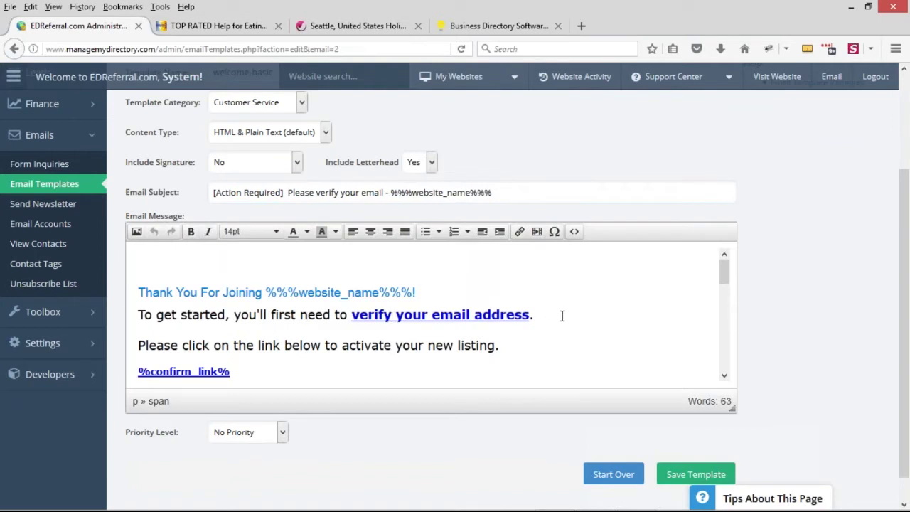
{"action": "left_click_drag", "start_coordinate": [561, 315], "coordinate": [362, 317]}
{"action": "left_click_drag", "start_coordinate": [231, 371], "coordinate": [137, 371]}
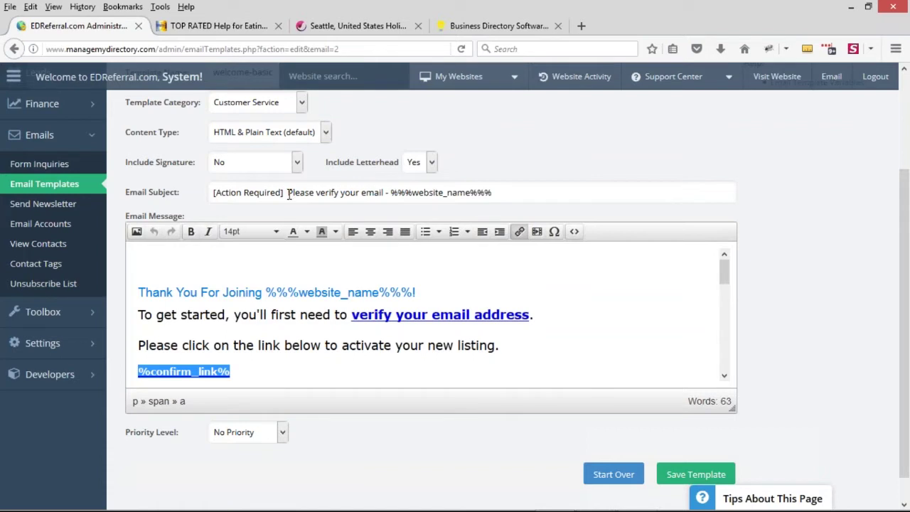
{"action": "left_click", "coordinate": [305, 323]}
Delete the "verify your email address." text and the %confirm_link% placeholder from the email message
{"action": "left_click_drag", "start_coordinate": [349, 320], "coordinate": [543, 320]}
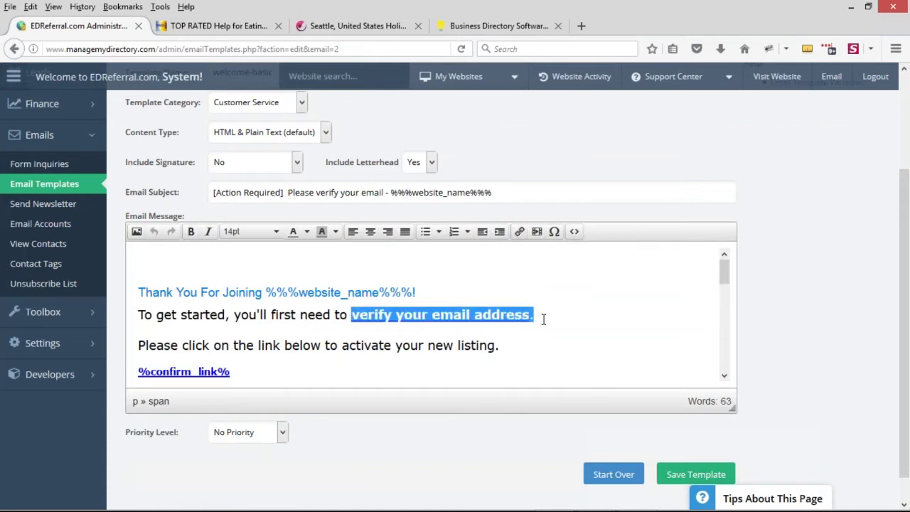
{"action": "key", "text": "Delete"}
{"action": "left_click", "coordinate": [253, 367]}
{"action": "key", "text": "shift+Left"}
{"action": "key", "text": "shift+Left"}
{"action": "key", "text": "shift+Left"}
{"action": "key", "text": "shift+Left"}
{"action": "key", "text": "shift+Left"}
{"action": "key", "text": "shift+Left"}
{"action": "key", "text": "shift+Left"}
{"action": "key", "text": "shift+Left"}
{"action": "key", "text": "shift+Left"}
{"action": "key", "text": "shift+Left"}
{"action": "key", "text": "shift+Left"}
{"action": "key", "text": "shift+Left"}
{"action": "key", "text": "shift+Left"}
{"action": "key", "text": "shift+Left"}
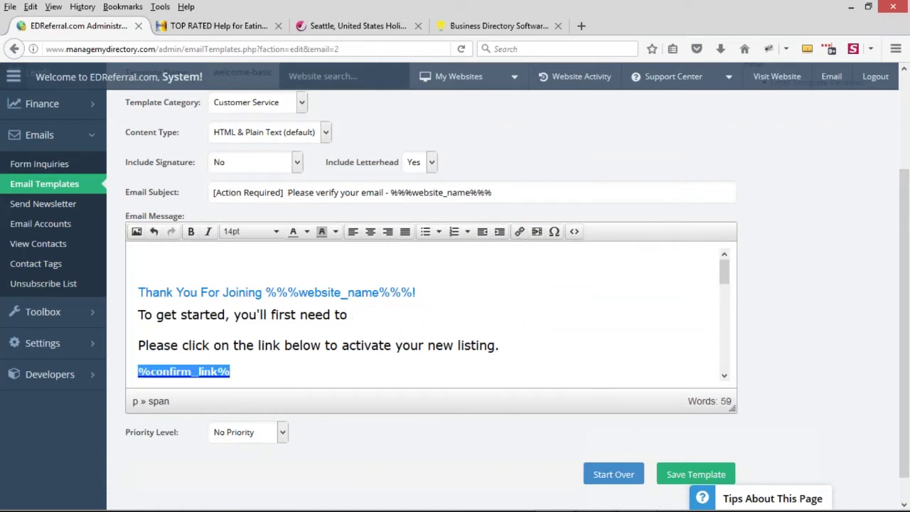
{"action": "key", "text": "BackSpace"}
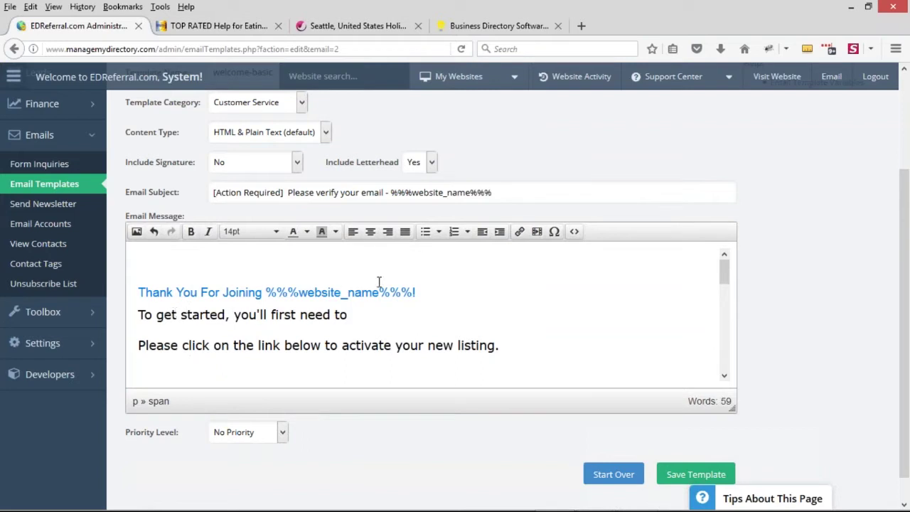
Replace "To get started, you'll first need to" in the message with "We are currently reviewing your account."
{"action": "left_click_drag", "start_coordinate": [271, 294], "coordinate": [415, 294]}
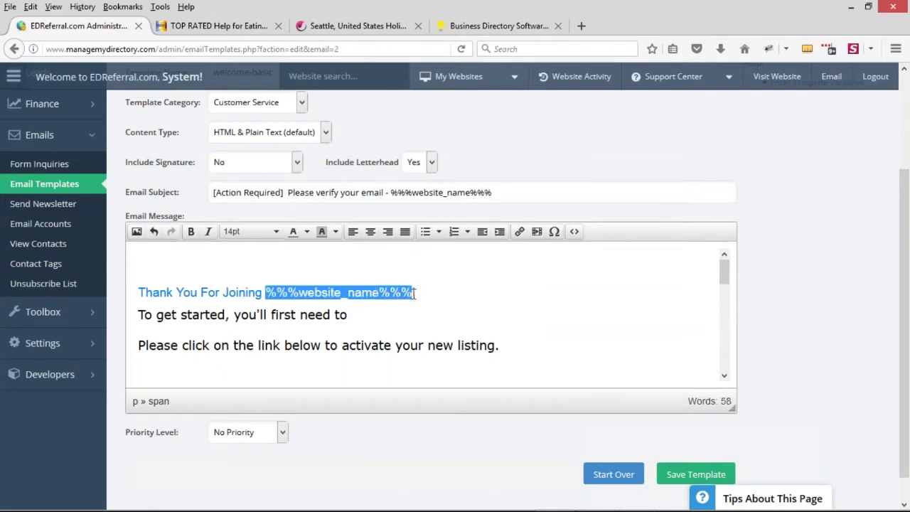
{"action": "left_click", "coordinate": [260, 294]}
{"action": "left_click_drag", "start_coordinate": [266, 292], "coordinate": [415, 294]}
{"action": "mouse_move", "coordinate": [140, 314]}
{"action": "left_mouse_down"}
{"action": "mouse_move", "coordinate": [305, 314]}
{"action": "mouse_move", "coordinate": [138, 315]}
{"action": "left_mouse_up"}
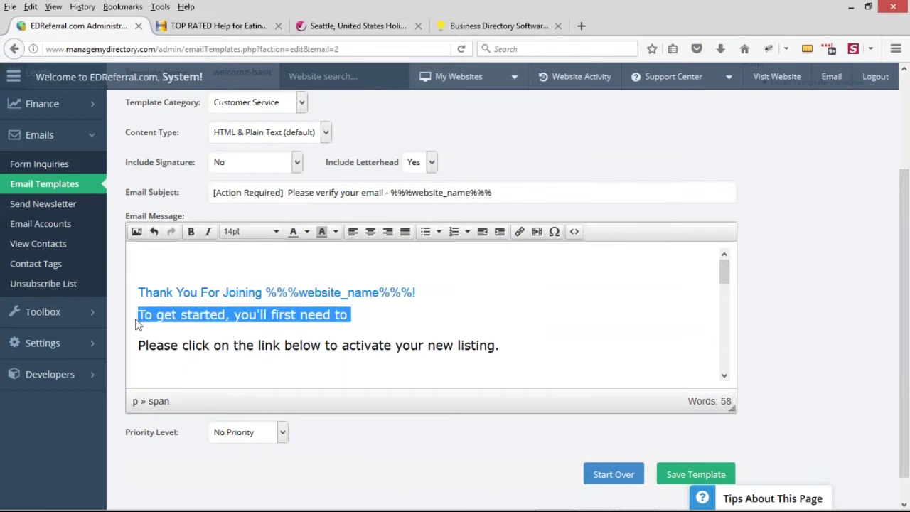
{"action": "type", "text": "We are currently "}
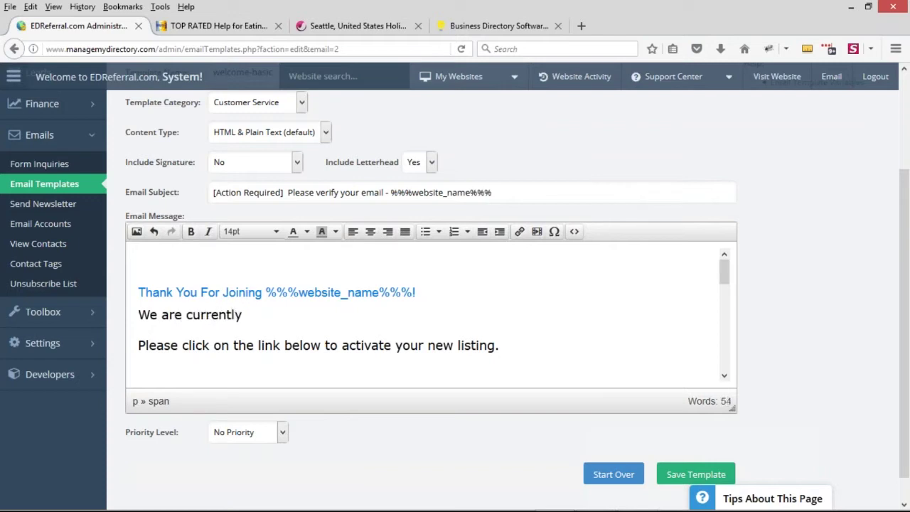
{"action": "type", "text": "reviewing your account."}
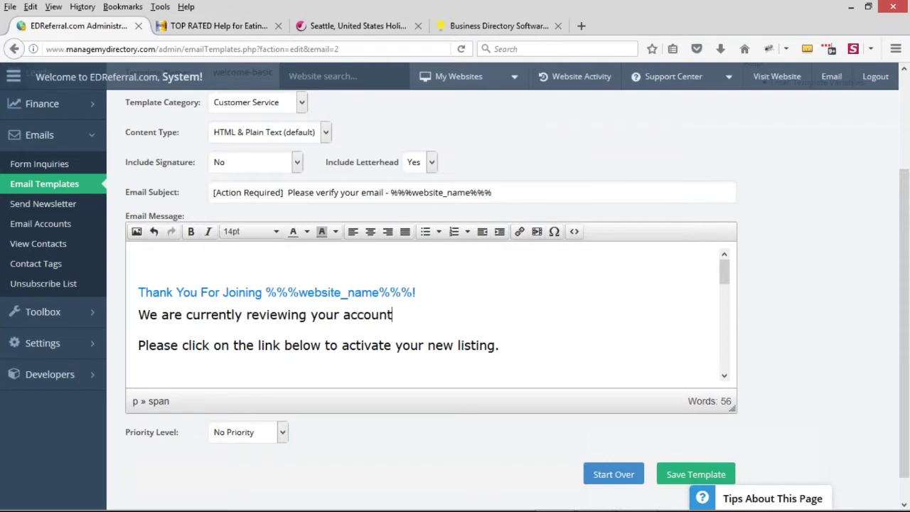
Add a separate paragraph reading "In order to turn your free listing into a searchable listing on our website, please upgrade to a paid account."
{"action": "key", "text": "Return"}
{"action": "type", "text": "in orde"}
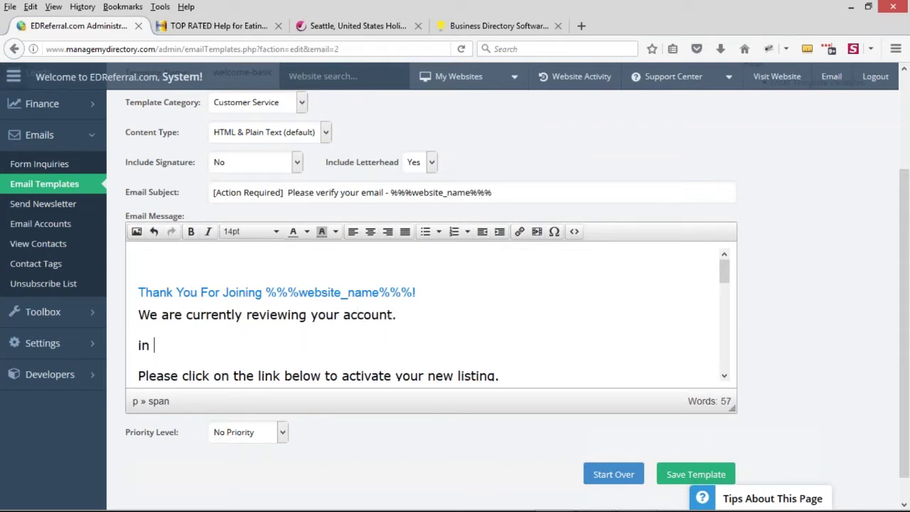
{"action": "key", "text": "BackSpace"}
{"action": "key", "text": "BackSpace"}
{"action": "key", "text": "BackSpace"}
{"action": "key", "text": "BackSpace"}
{"action": "key", "text": "BackSpace"}
{"action": "key", "text": "BackSpace"}
{"action": "type", "text": "In"}
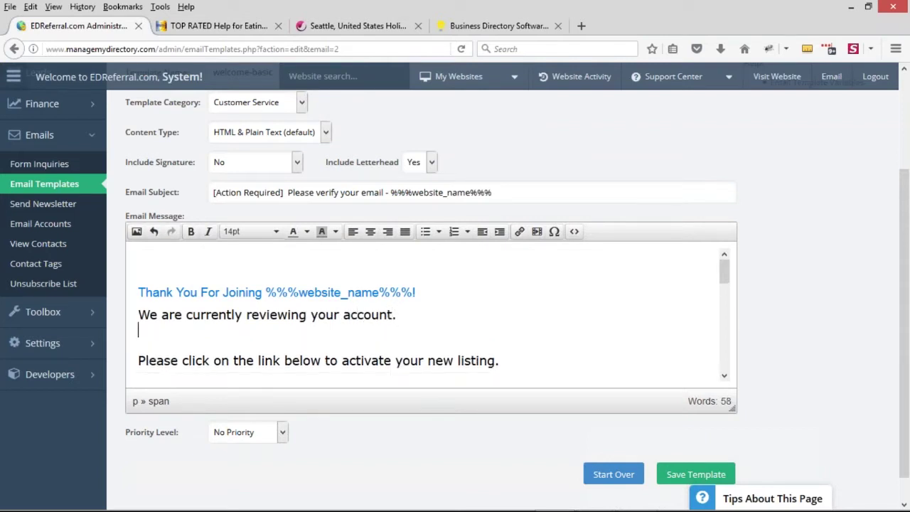
{"action": "type", "text": " it"}
{"action": "key", "text": "BackSpace"}
{"action": "key", "text": "BackSpace"}
{"action": "type", "text": "order to "}
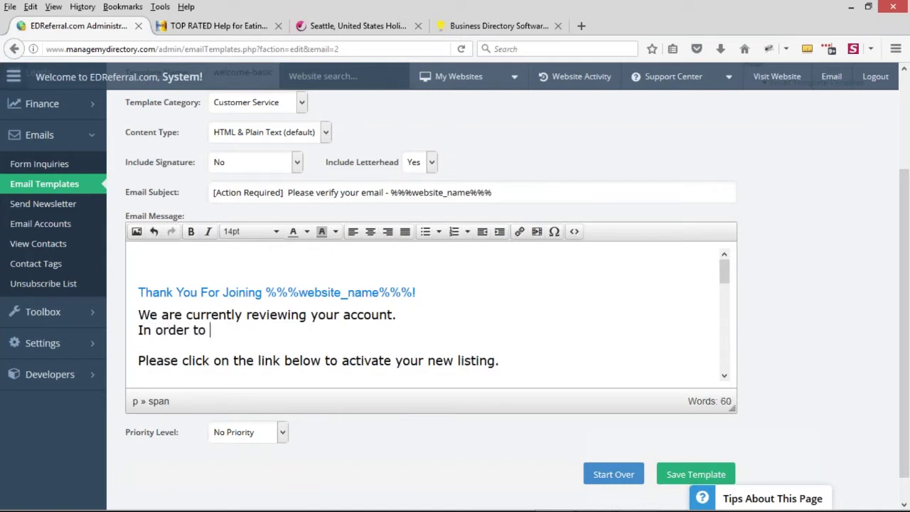
{"action": "type", "text": "turn your free "}
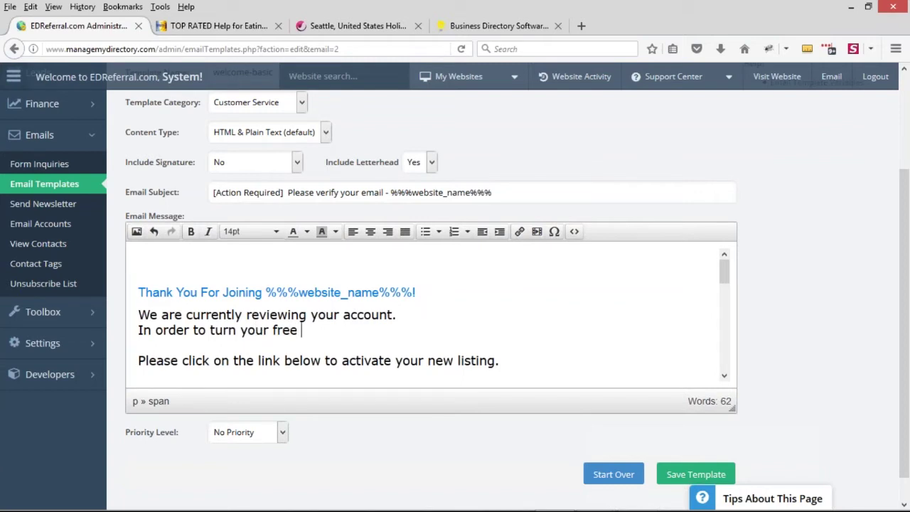
{"action": "type", "text": "listing into a s"}
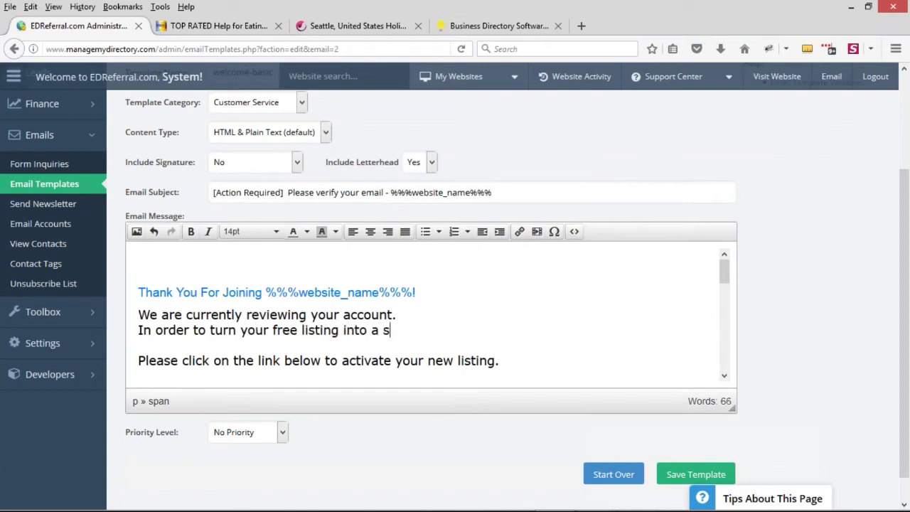
{"action": "type", "text": "earchable listing on "}
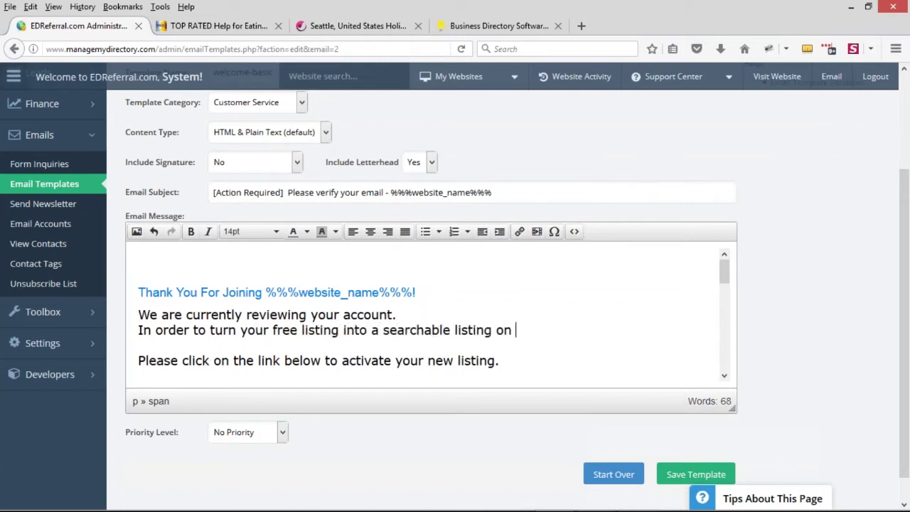
{"action": "type", "text": "our website ple"}
{"action": "key", "text": "BackSpace"}
{"action": "key", "text": "BackSpace"}
{"action": "key", "text": "BackSpace"}
{"action": "key", "text": "BackSpace"}
{"action": "type", "text": ", please upgrade to a"}
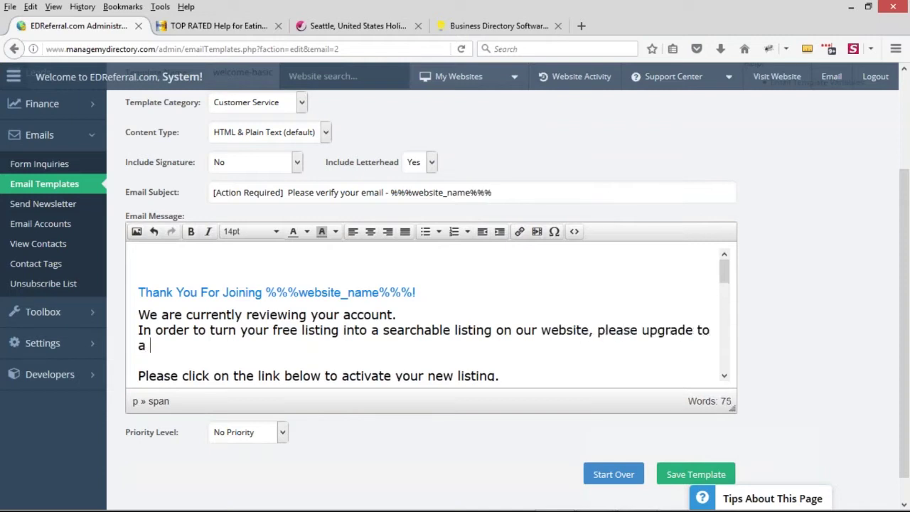
{"action": "type", "text": " paid account."}
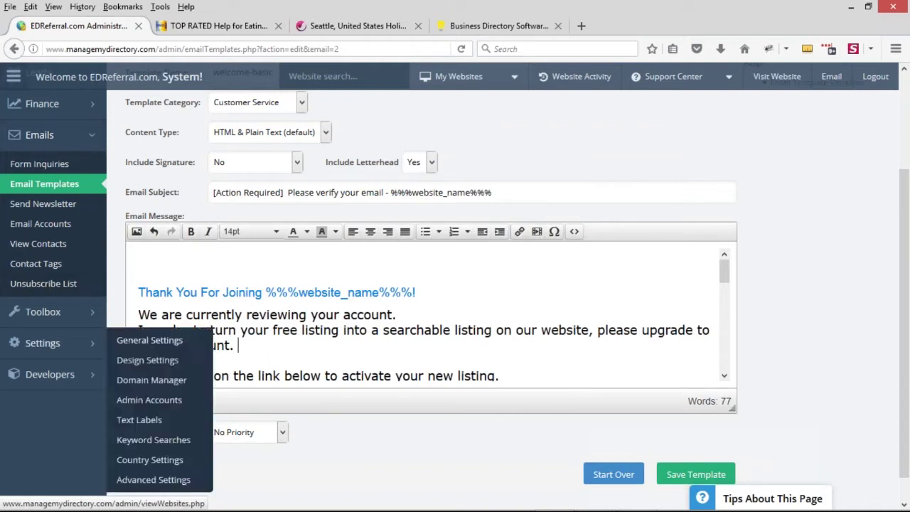
{"action": "left_click", "coordinate": [268, 350]}
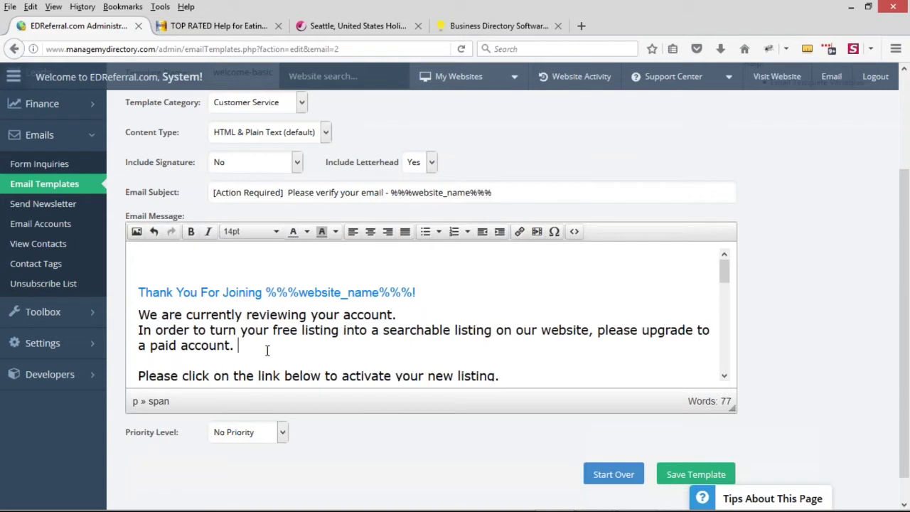
{"action": "left_click", "coordinate": [139, 330]}
{"action": "key", "text": "Return"}
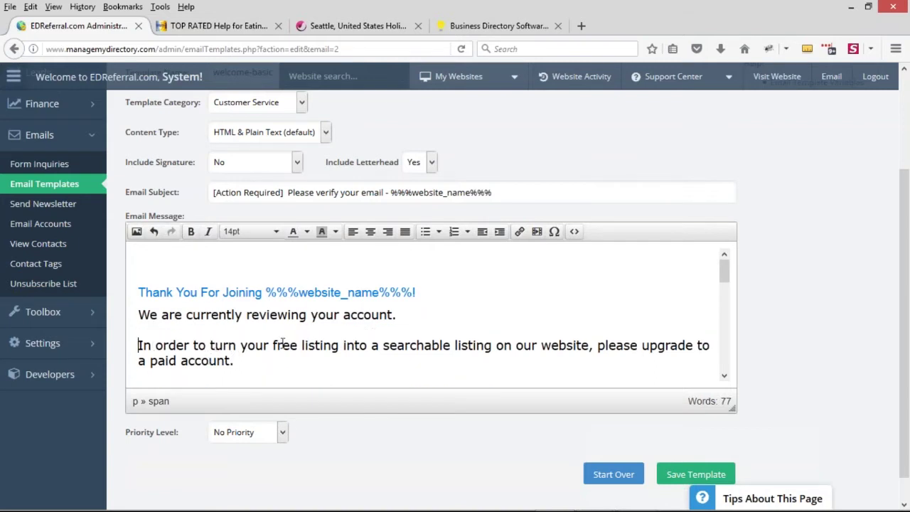
Replace the email subject text after "[Action Required]" with "Your Listing Is Under Review"
{"action": "left_click_drag", "start_coordinate": [288, 192], "coordinate": [493, 193]}
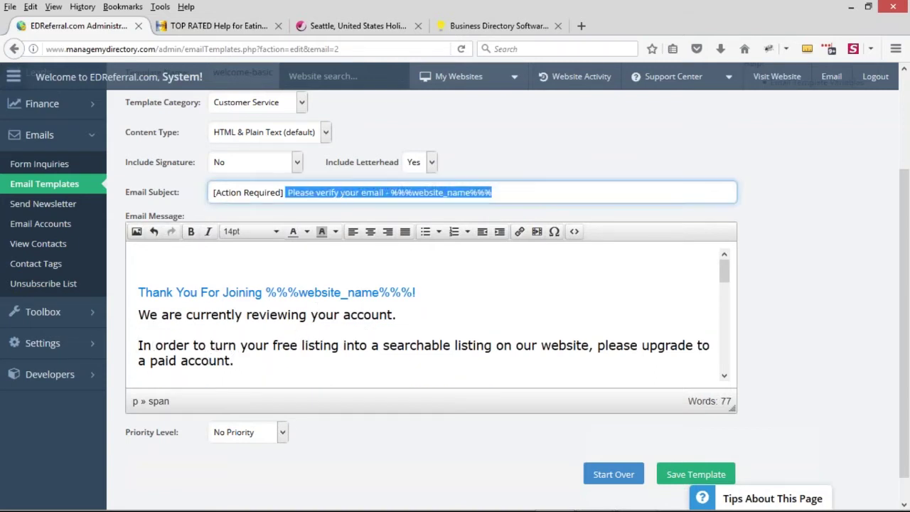
{"action": "left_click", "coordinate": [290, 193]}
{"action": "left_click_drag", "start_coordinate": [290, 192], "coordinate": [562, 189]}
{"action": "type", "text": "Your Listing Is Und"}
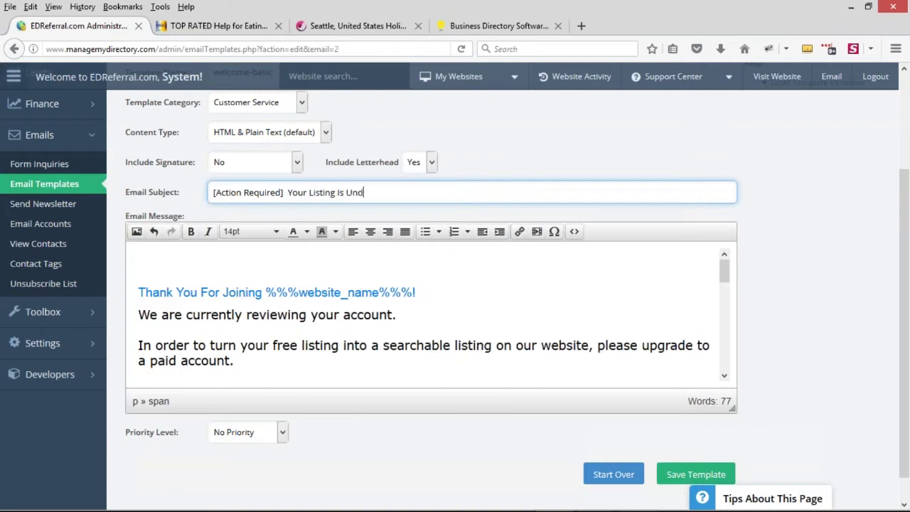
{"action": "type", "text": "er Review"}
Remove the extra blank line above the greeting and the sentence "Please click on the link below to activate your new listing."
{"action": "left_click", "coordinate": [175, 258]}
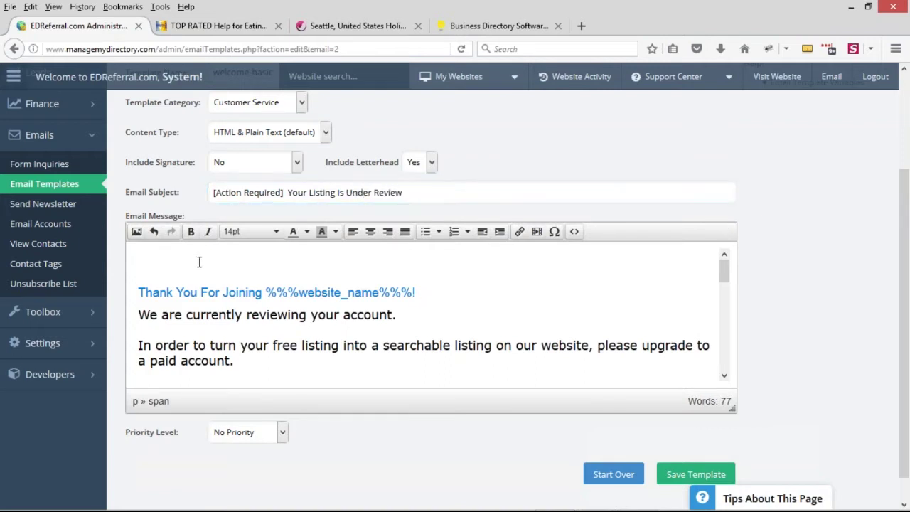
{"action": "key", "text": "Delete"}
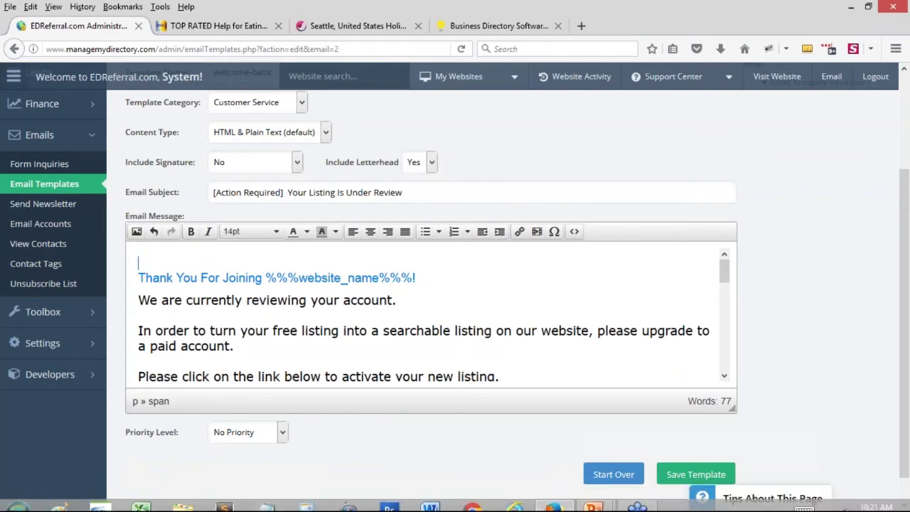
{"action": "scroll", "coordinate": [270, 313], "scroll_direction": "down", "scroll_amount": 2}
{"action": "left_click_drag", "start_coordinate": [540, 316], "coordinate": [139, 316]}
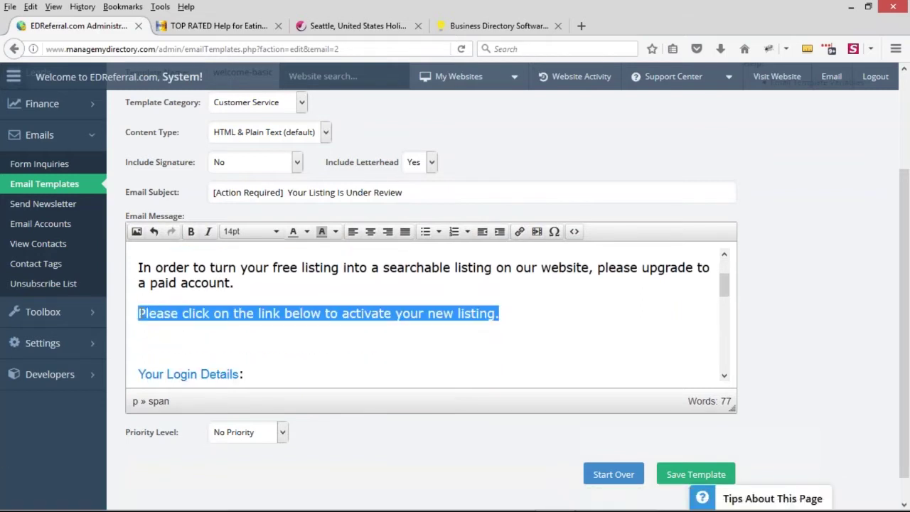
{"action": "key", "text": "BackSpace"}
{"action": "key", "text": "BackSpace"}
{"action": "key", "text": "BackSpace"}
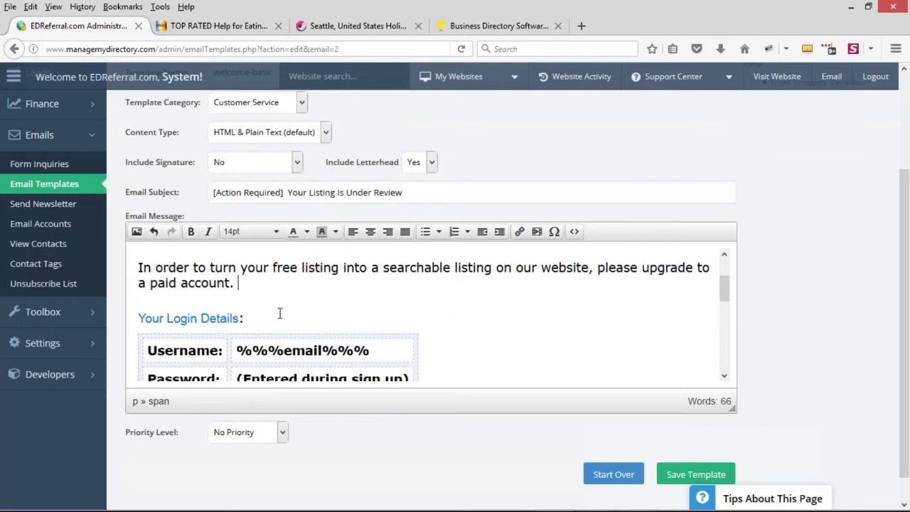
Check the revised opening of the message and save the welcome-basic template
{"action": "scroll", "coordinate": [279, 318], "scroll_direction": "up", "scroll_amount": 2}
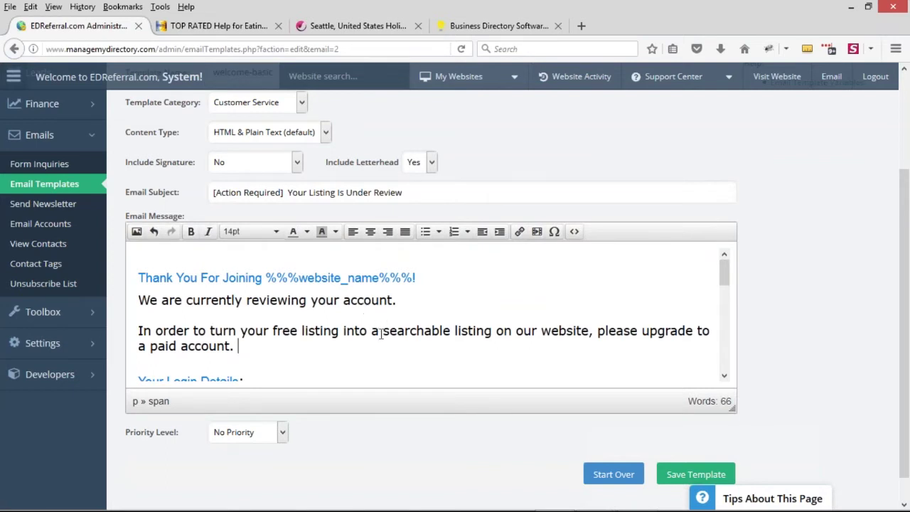
{"action": "left_click", "coordinate": [403, 354]}
{"action": "left_click", "coordinate": [681, 475]}
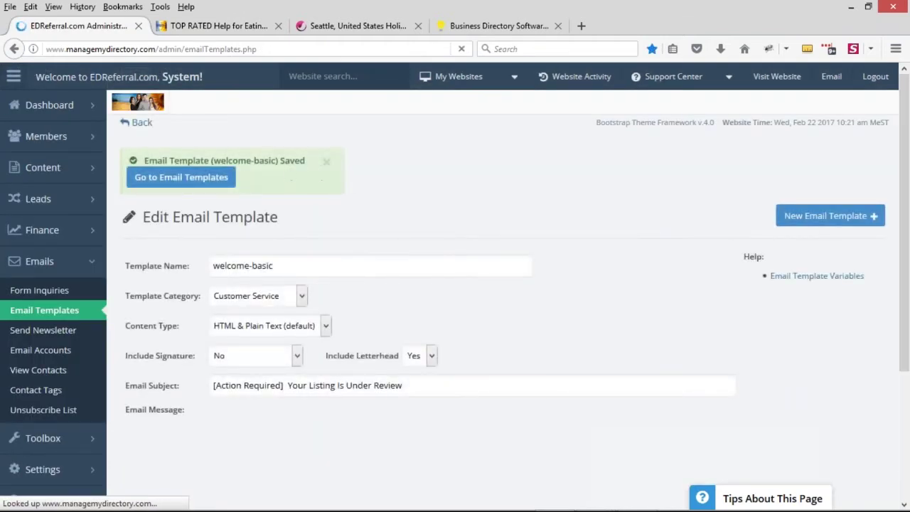
Open the free "NON Member with very limited information" product for editing from the list of membership products
{"action": "mouse_move", "coordinate": [78, 137]}
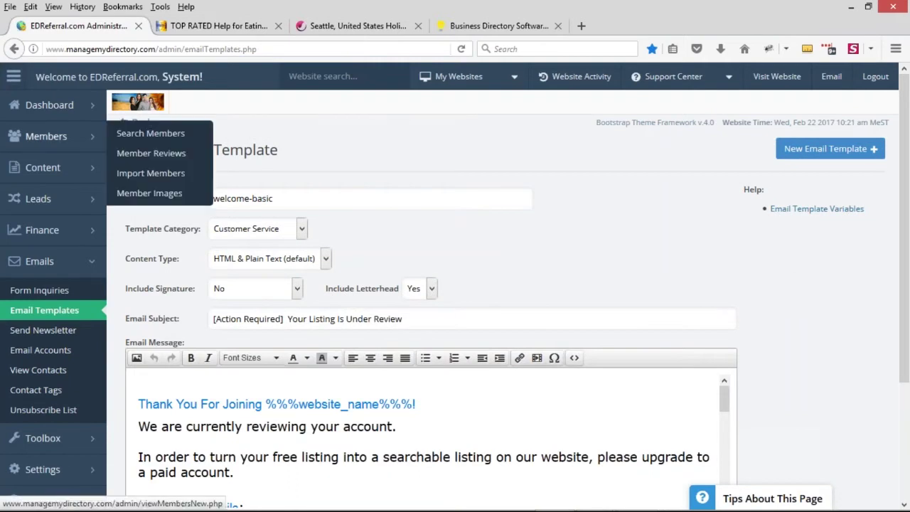
{"action": "left_click", "coordinate": [150, 229]}
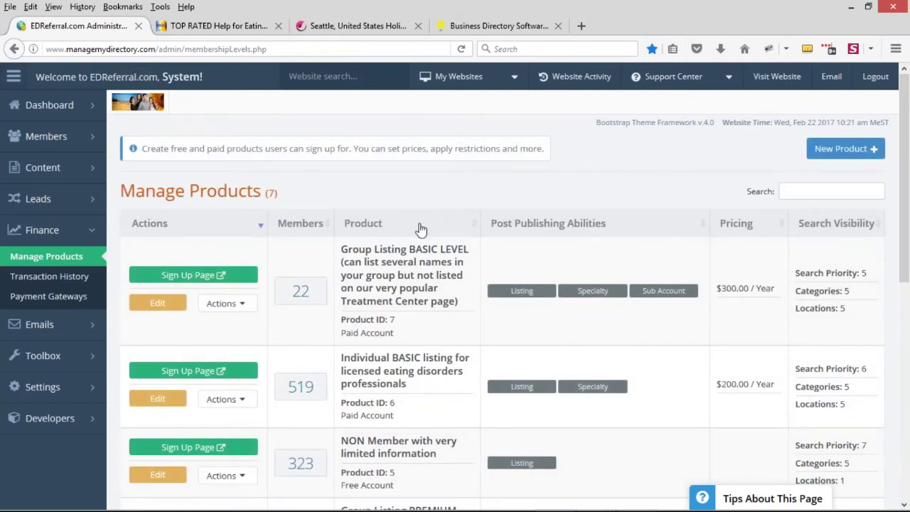
{"action": "scroll", "coordinate": [421, 230], "scroll_direction": "down", "scroll_amount": 3}
{"action": "scroll", "coordinate": [408, 236], "scroll_direction": "down", "scroll_amount": 2}
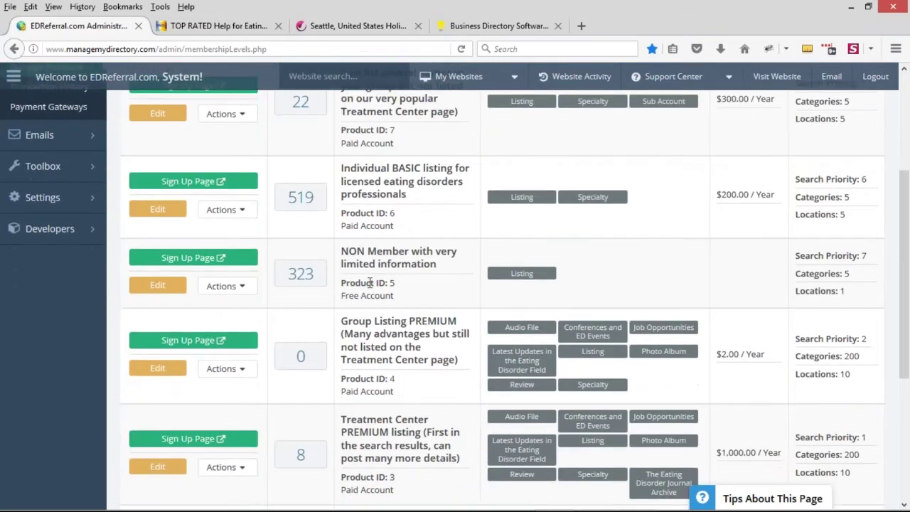
{"action": "left_click", "coordinate": [158, 287]}
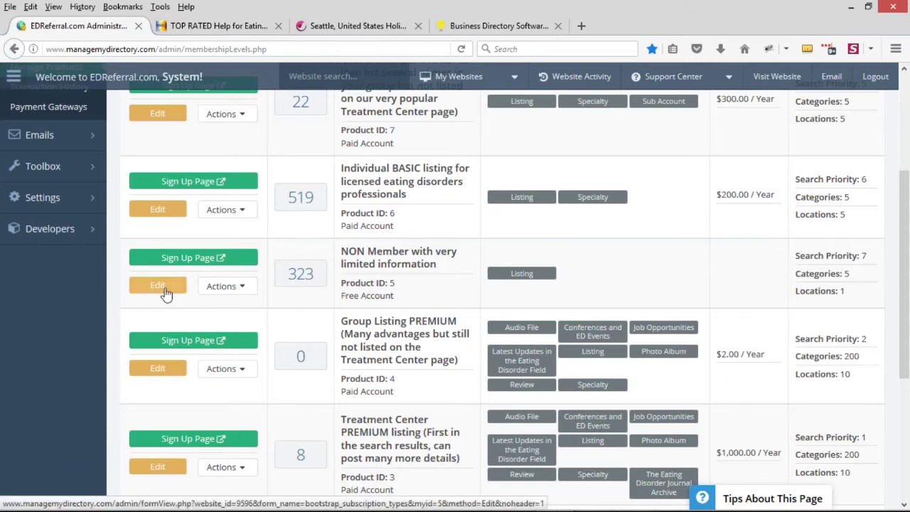
{"action": "left_click", "coordinate": [158, 287]}
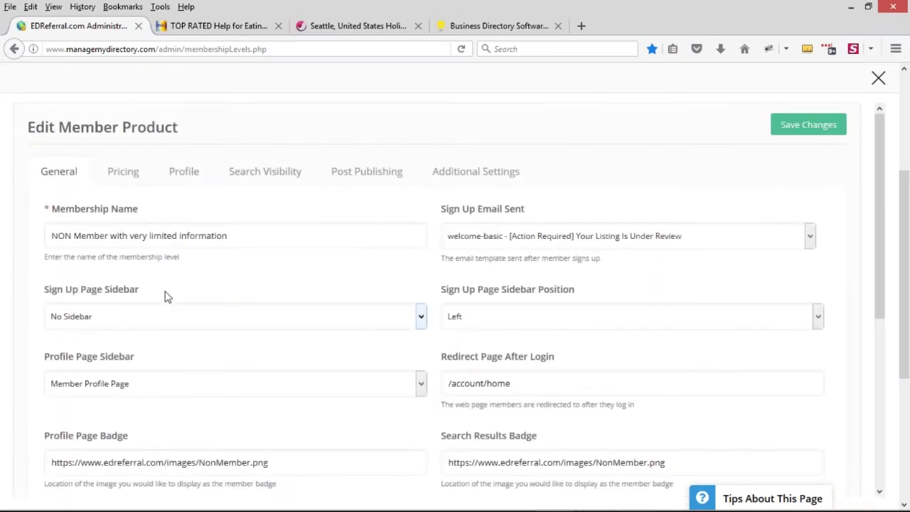
Set "Listing Searchable on Website?" to No in the free product's search visibility settings
{"action": "left_click", "coordinate": [266, 171]}
{"action": "scroll", "coordinate": [61, 259], "scroll_direction": "down", "scroll_amount": 3}
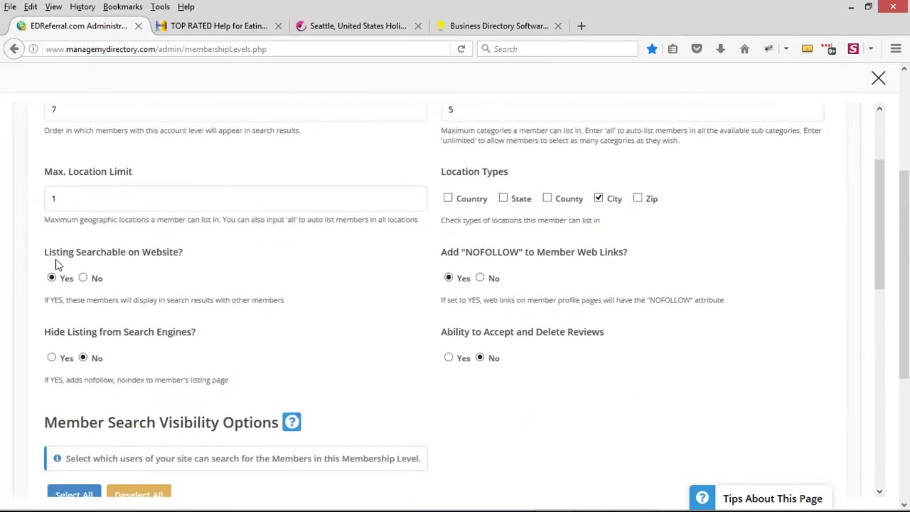
{"action": "left_click_drag", "start_coordinate": [44, 253], "coordinate": [183, 254]}
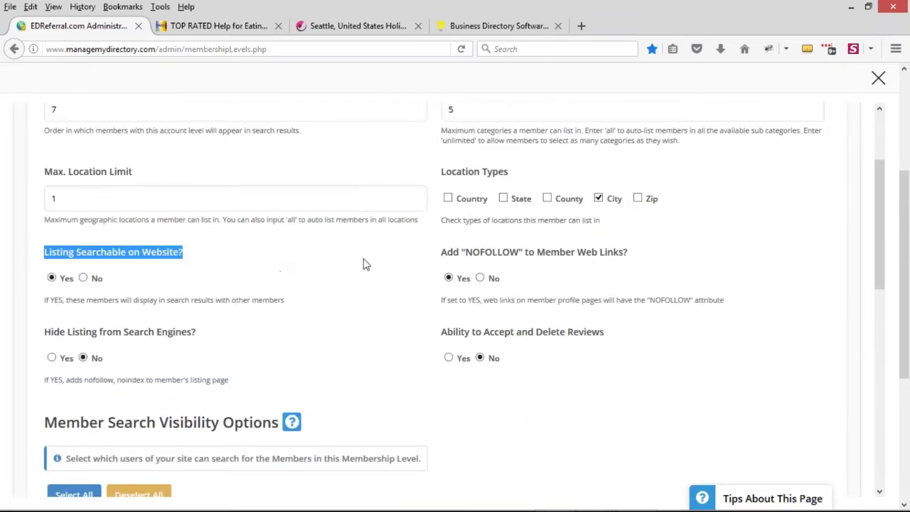
{"action": "scroll", "coordinate": [363, 264], "scroll_direction": "up", "scroll_amount": 3}
{"action": "left_click", "coordinate": [84, 404]}
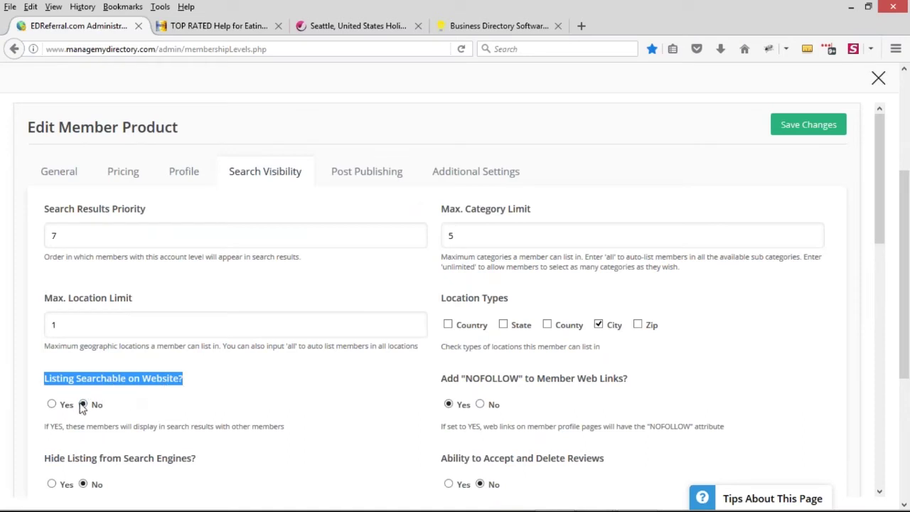
{"action": "left_click", "coordinate": [84, 410]}
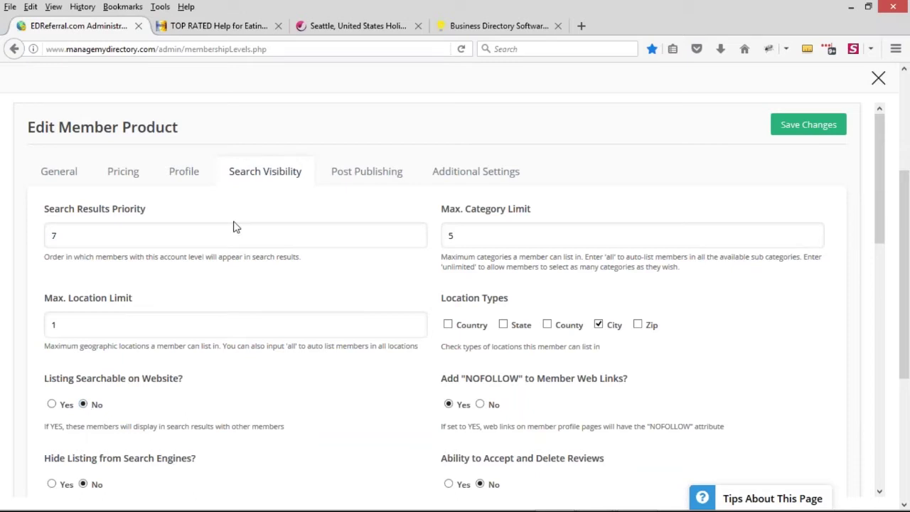
{"action": "left_click", "coordinate": [84, 405]}
Examine the post publishing permissions of the free product and recheck its search visibility settings
{"action": "left_click", "coordinate": [373, 179]}
{"action": "scroll", "coordinate": [509, 210], "scroll_direction": "down", "scroll_amount": 2}
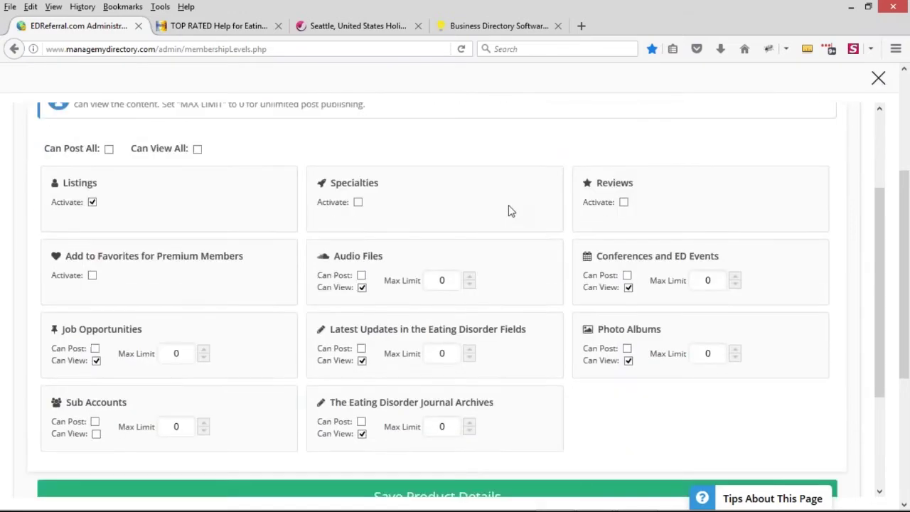
{"action": "scroll", "coordinate": [508, 211], "scroll_direction": "down", "scroll_amount": 2}
{"action": "scroll", "coordinate": [628, 256], "scroll_direction": "up", "scroll_amount": 1}
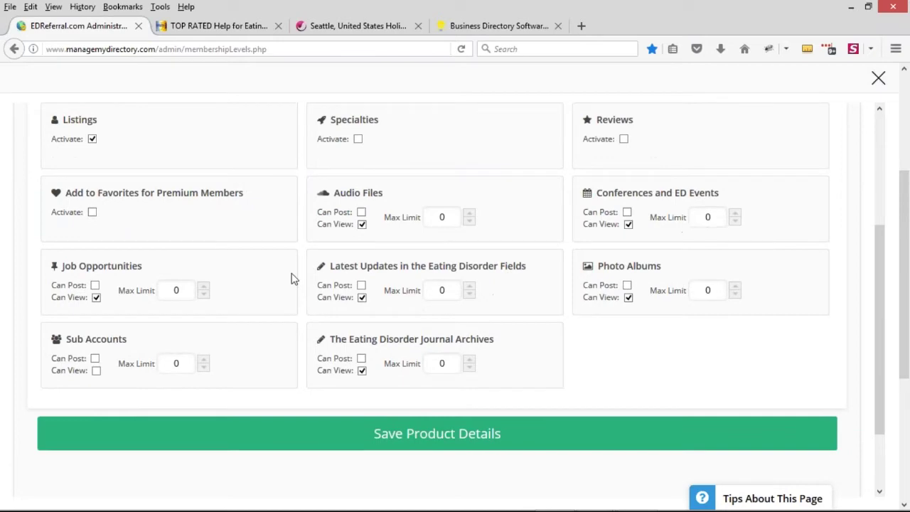
{"action": "scroll", "coordinate": [291, 278], "scroll_direction": "up", "scroll_amount": 3}
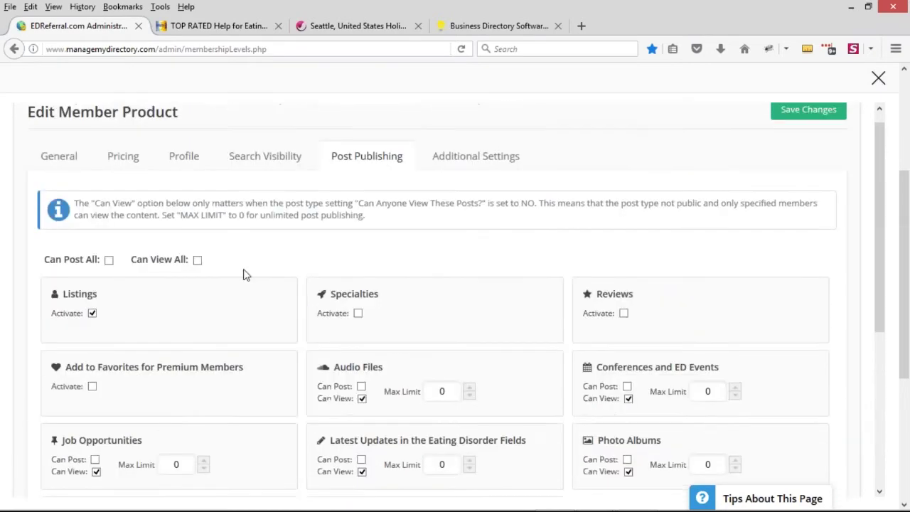
{"action": "scroll", "coordinate": [244, 275], "scroll_direction": "up", "scroll_amount": 1}
{"action": "left_click", "coordinate": [224, 179]}
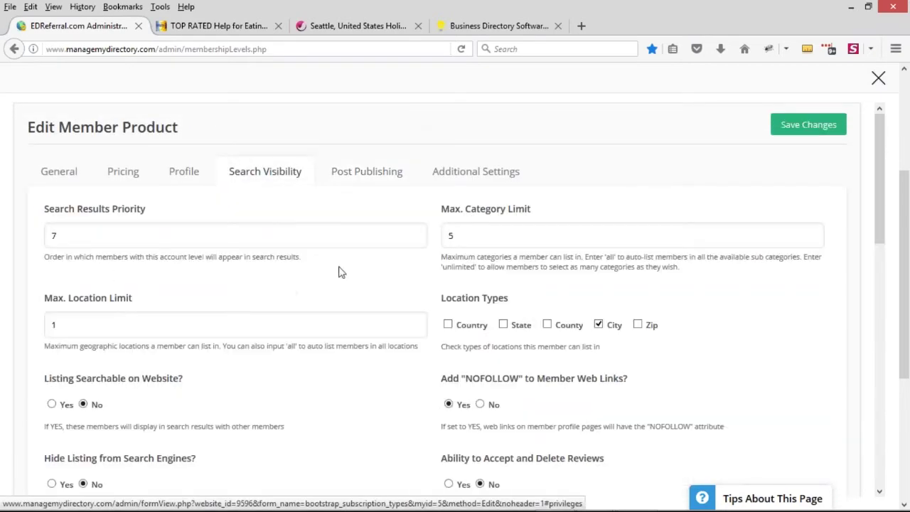
{"action": "scroll", "coordinate": [367, 276], "scroll_direction": "down", "scroll_amount": 1}
{"action": "scroll", "coordinate": [569, 239], "scroll_direction": "up", "scroll_amount": 1}
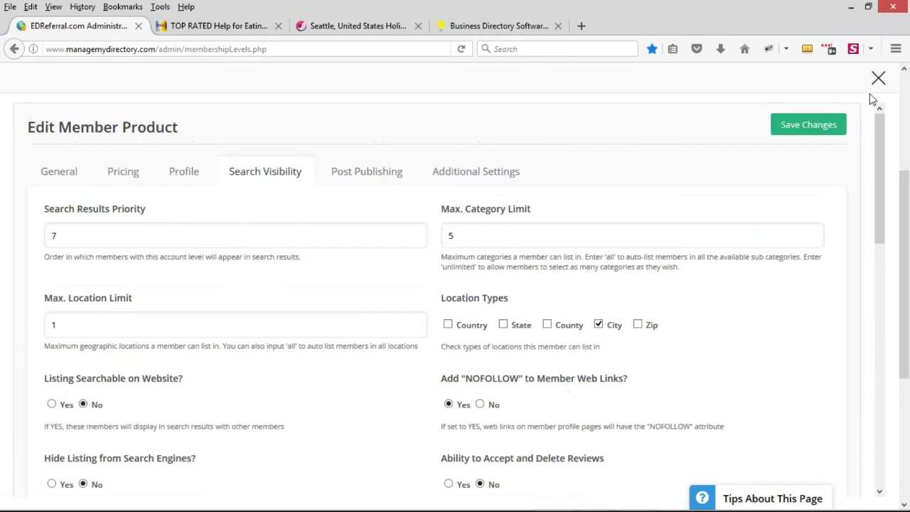
Review the free product's general settings, including the email template assigned for sign-up
{"action": "left_click", "coordinate": [40, 183]}
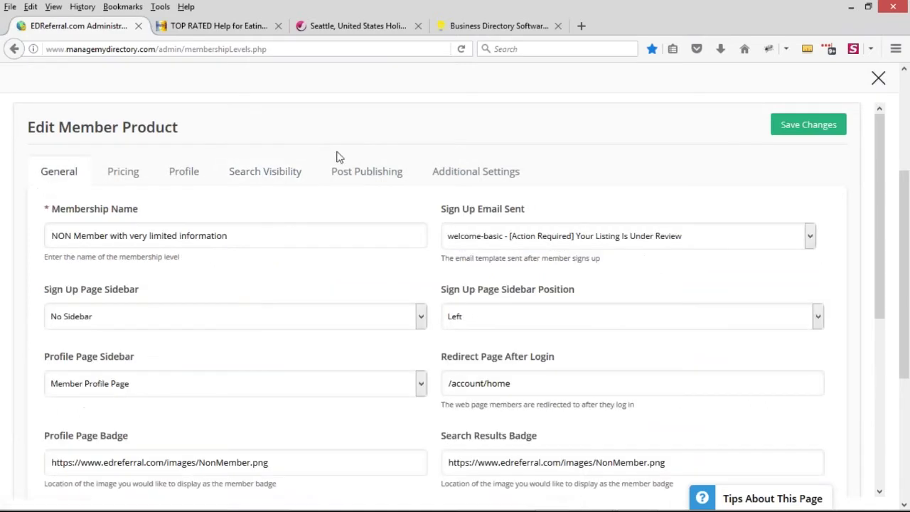
{"action": "scroll", "coordinate": [355, 154], "scroll_direction": "down", "scroll_amount": 3}
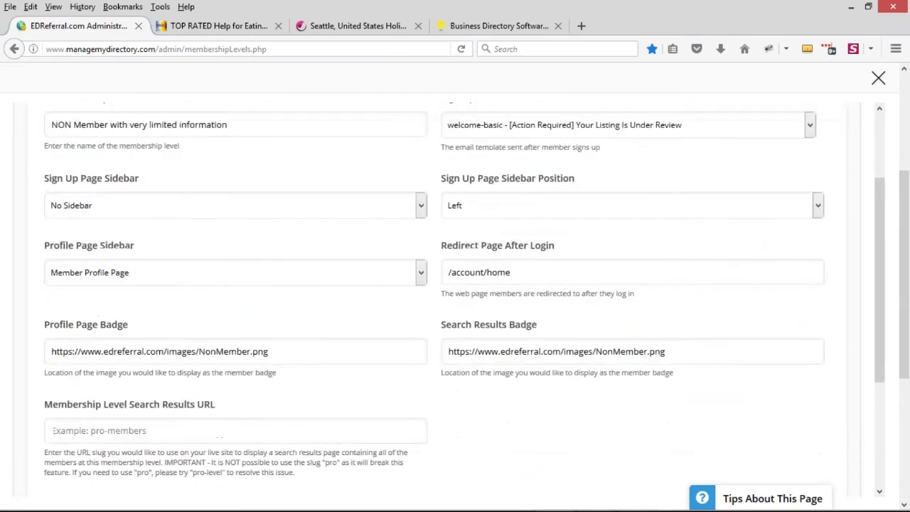
{"action": "scroll", "coordinate": [433, 298], "scroll_direction": "up", "scroll_amount": 2}
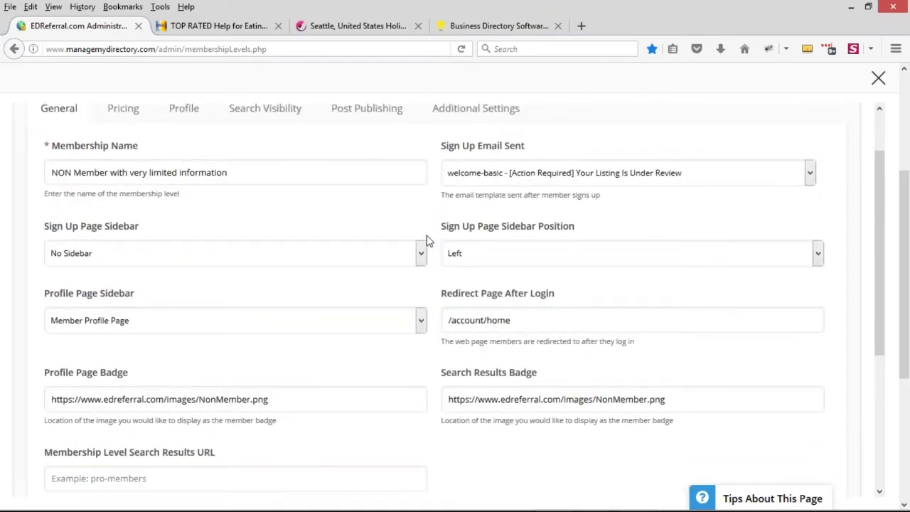
{"action": "scroll", "coordinate": [428, 241], "scroll_direction": "up", "scroll_amount": 2}
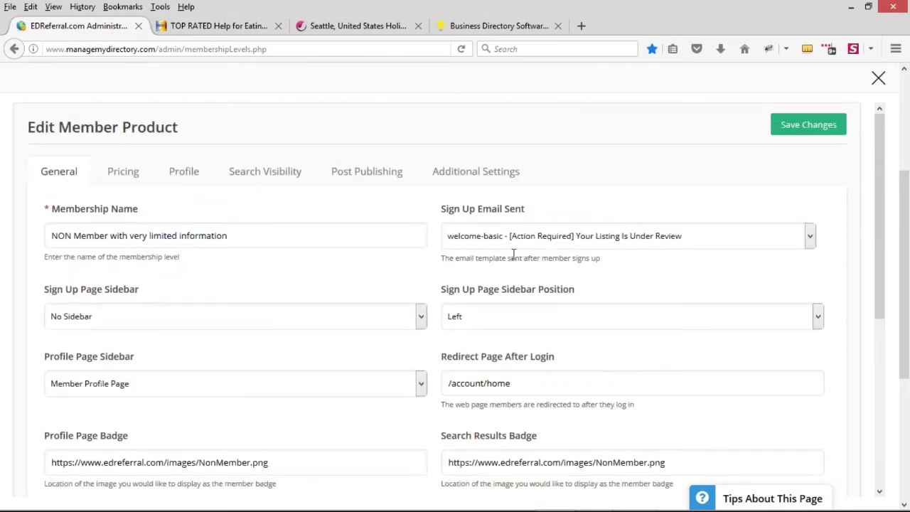
{"action": "left_click", "coordinate": [521, 242]}
{"action": "left_click", "coordinate": [447, 210]}
{"action": "triple_click", "coordinate": [537, 212]}
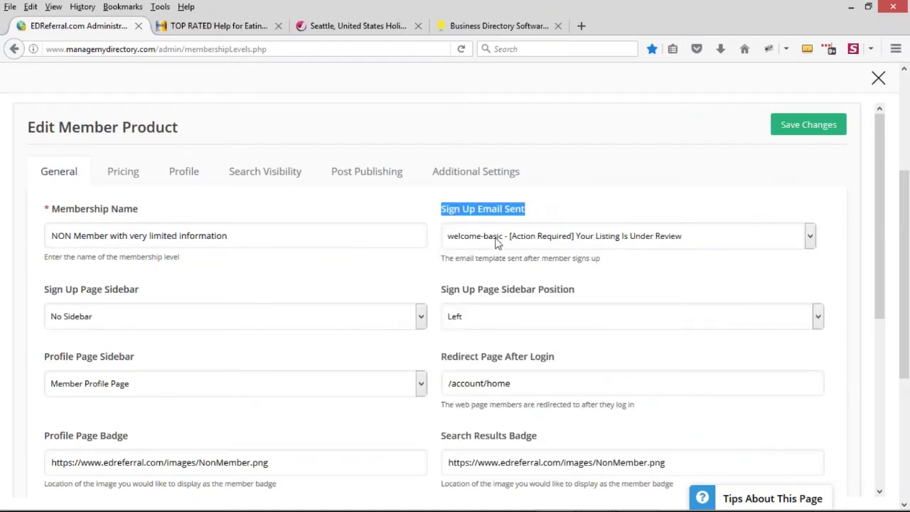
Change the free product's Redirect Page After Login to /account/upgrade
{"action": "left_click", "coordinate": [502, 384]}
{"action": "double_click", "coordinate": [502, 384]}
{"action": "key", "text": "BackSpace"}
{"action": "type", "text": "upgrade"}
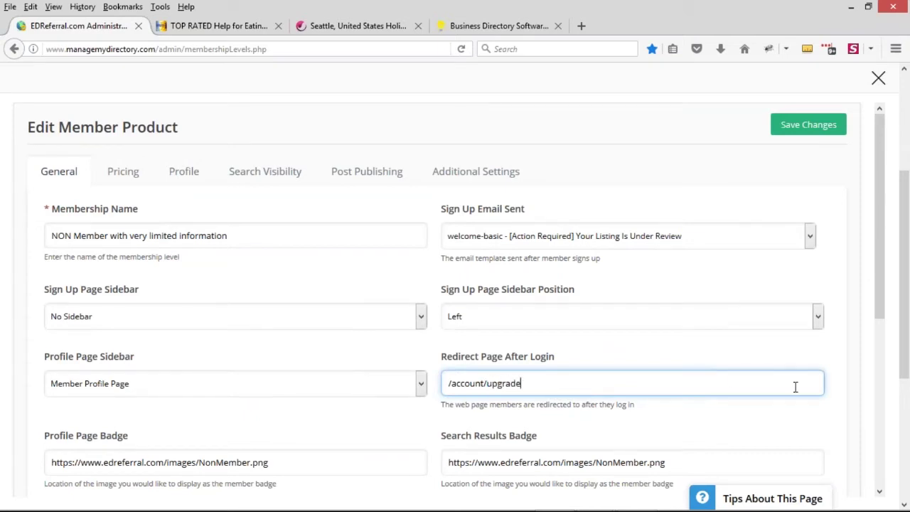
{"action": "scroll", "coordinate": [516, 356], "scroll_direction": "down", "scroll_amount": 2}
{"action": "left_click_drag", "start_coordinate": [522, 322], "coordinate": [435, 327]}
{"action": "left_click", "coordinate": [507, 319]}
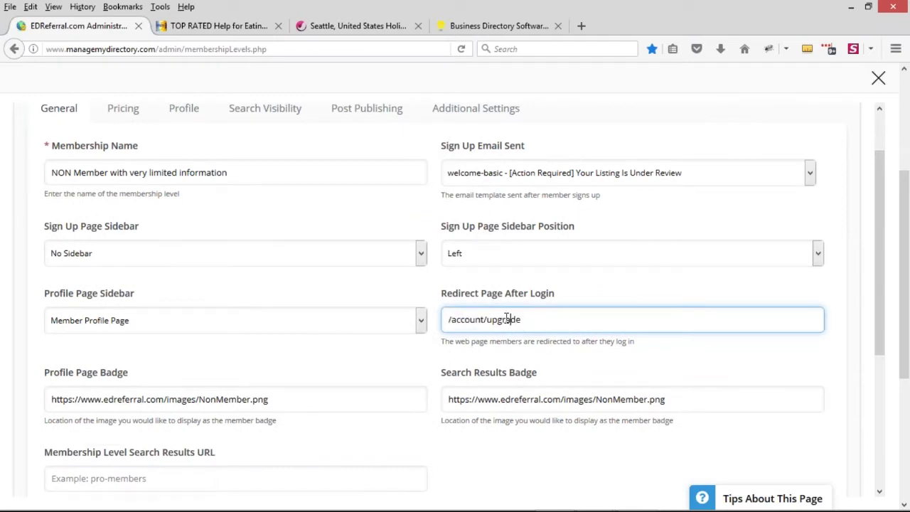
{"action": "left_click_drag", "start_coordinate": [442, 294], "coordinate": [559, 296]}
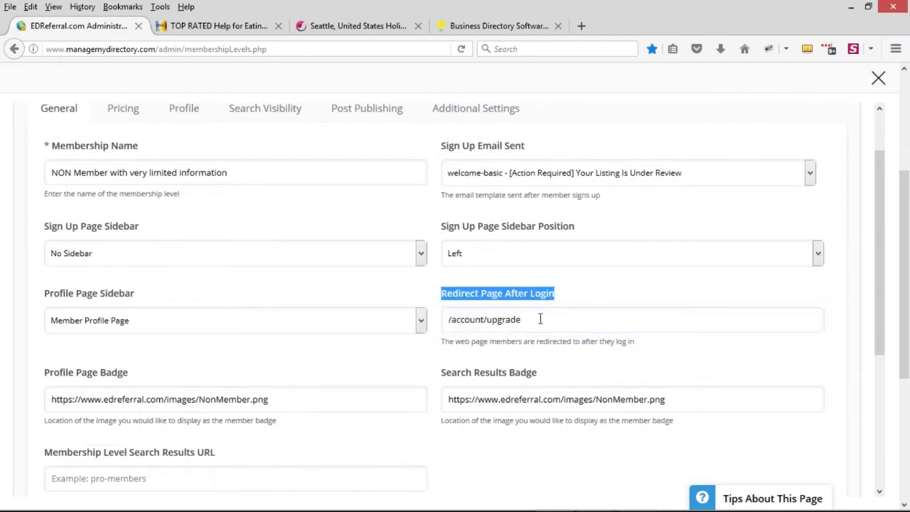
{"action": "left_click", "coordinate": [540, 320]}
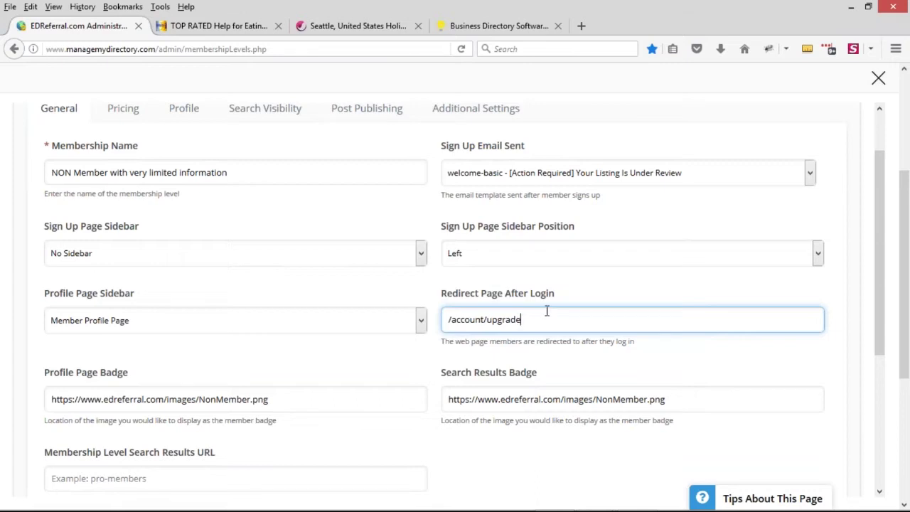
{"action": "scroll", "coordinate": [555, 315], "scroll_direction": "up", "scroll_amount": 2}
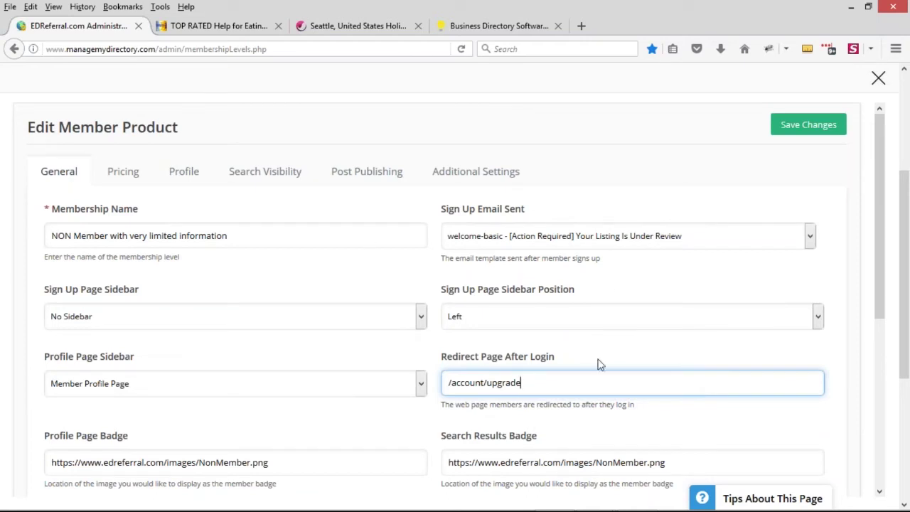
Recheck the website searchability and login redirect settings, and close the product editor without saving
{"action": "left_click", "coordinate": [231, 172]}
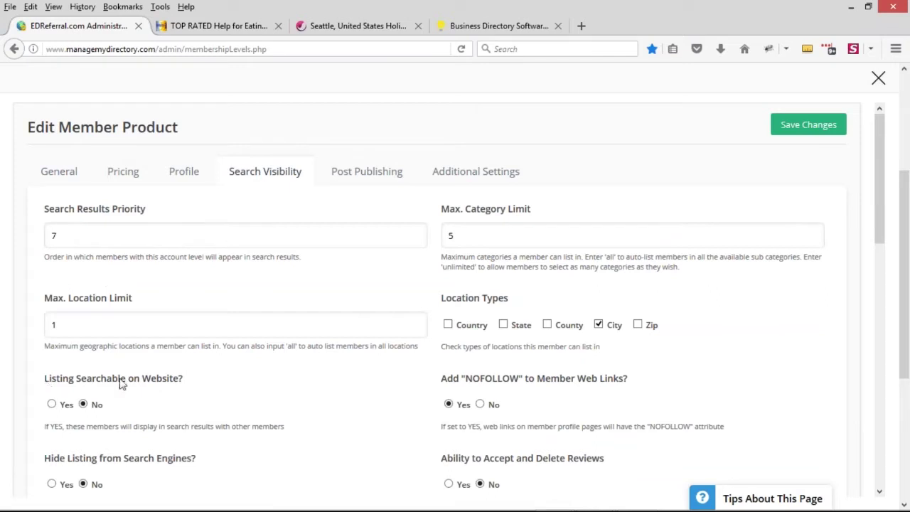
{"action": "triple_click", "coordinate": [197, 381]}
{"action": "left_click", "coordinate": [83, 404]}
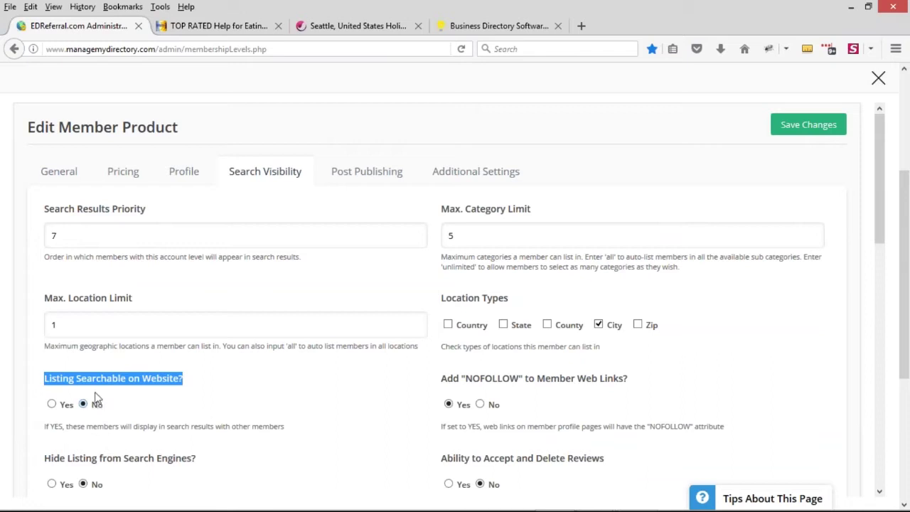
{"action": "left_click", "coordinate": [60, 173]}
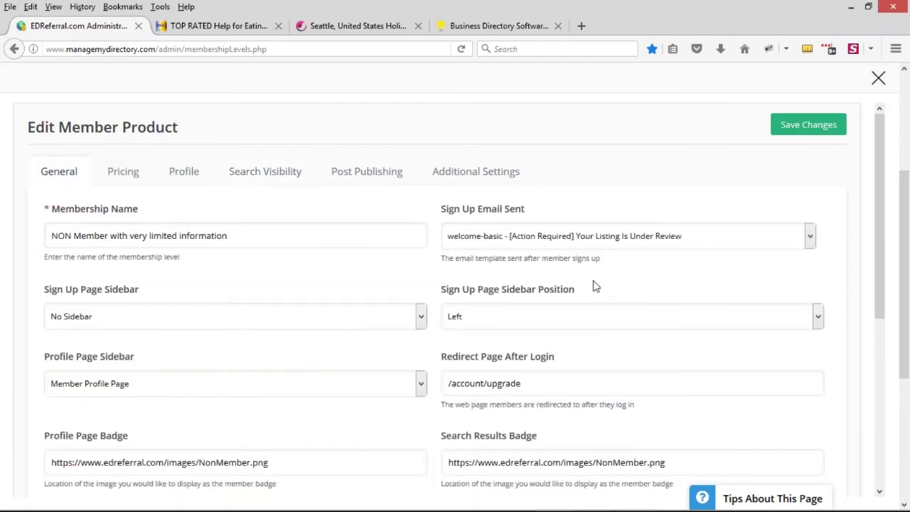
{"action": "left_click_drag", "start_coordinate": [536, 384], "coordinate": [434, 388]}
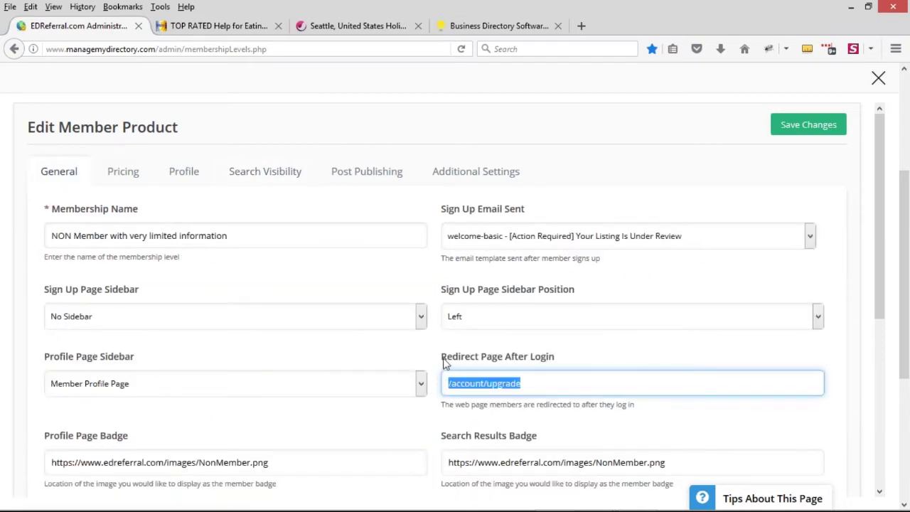
{"action": "left_click", "coordinate": [526, 382]}
{"action": "left_click_drag", "start_coordinate": [526, 383], "coordinate": [434, 388]}
{"action": "left_click", "coordinate": [504, 383]}
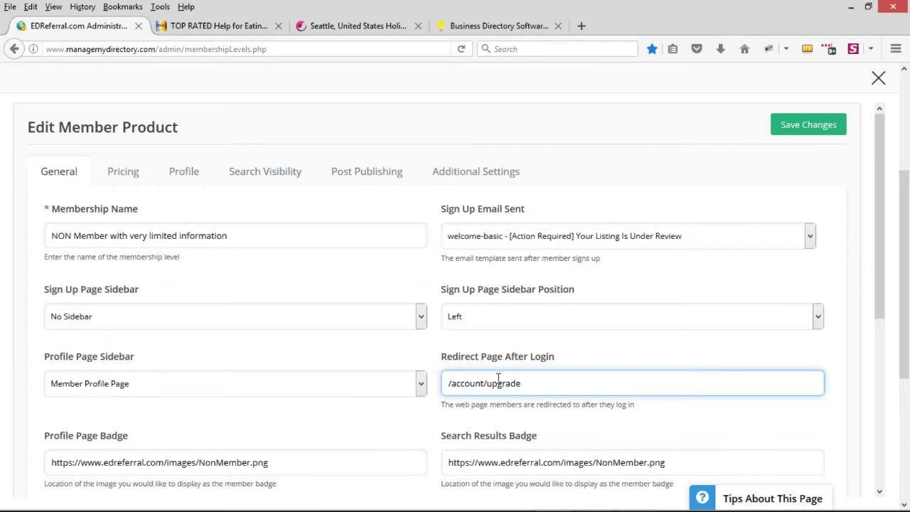
{"action": "left_click", "coordinate": [878, 79]}
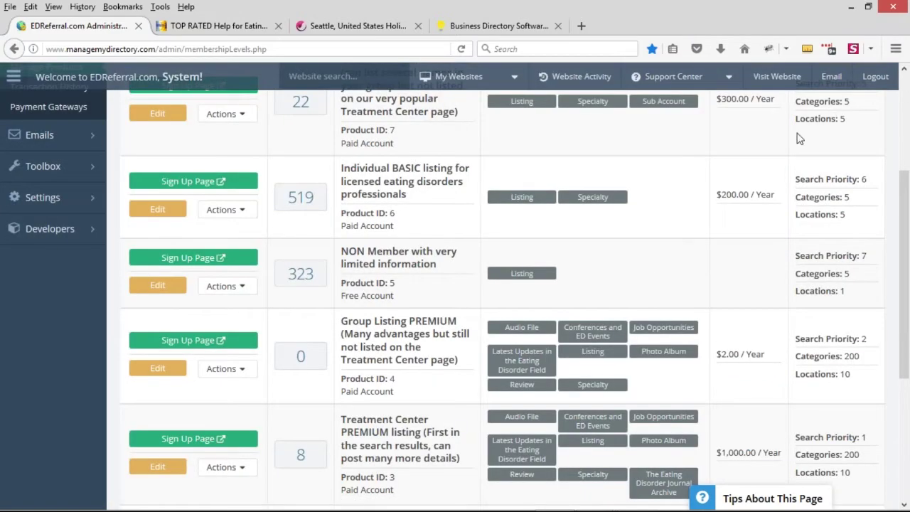
Close the Seattle, United States page and look through the EDReferral.com home page
{"action": "middle_click", "coordinate": [343, 25]}
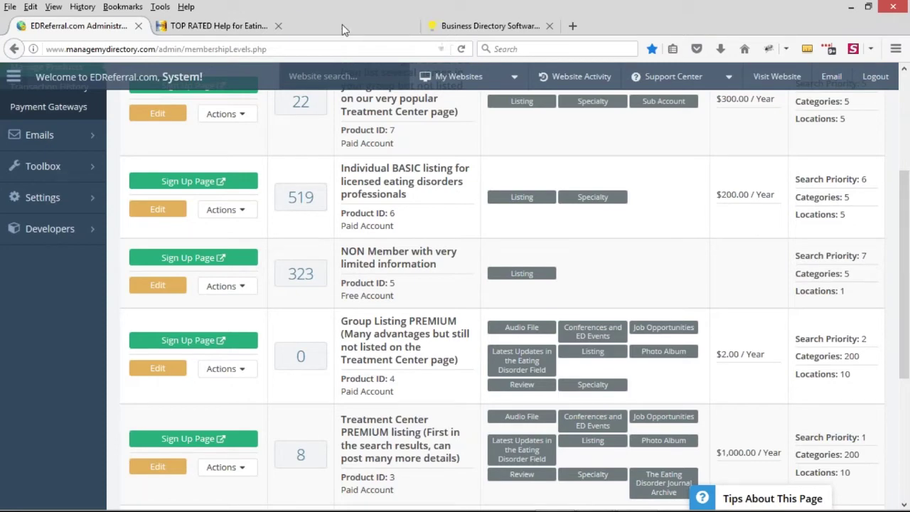
{"action": "left_click", "coordinate": [210, 29]}
{"action": "scroll", "coordinate": [737, 298], "scroll_direction": "down", "scroll_amount": 3}
{"action": "scroll", "coordinate": [737, 299], "scroll_direction": "down", "scroll_amount": 8}
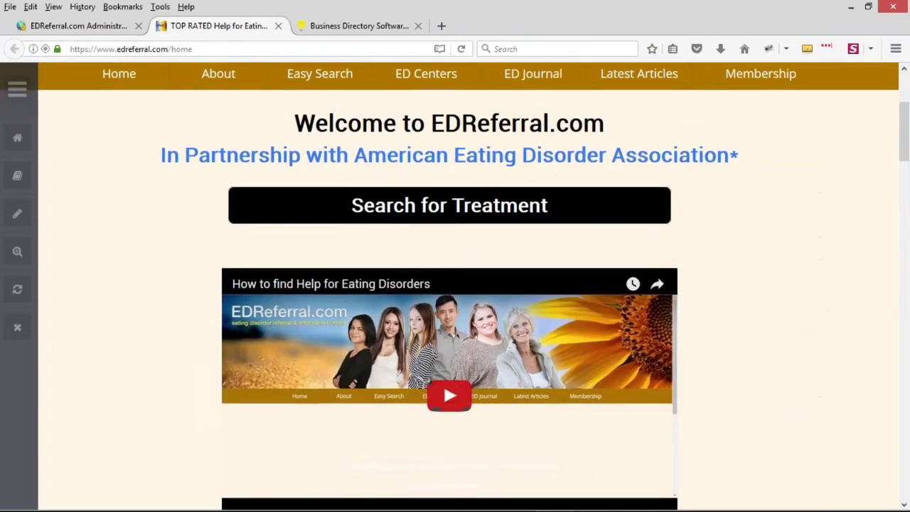
{"action": "scroll", "coordinate": [661, 288], "scroll_direction": "down", "scroll_amount": 10}
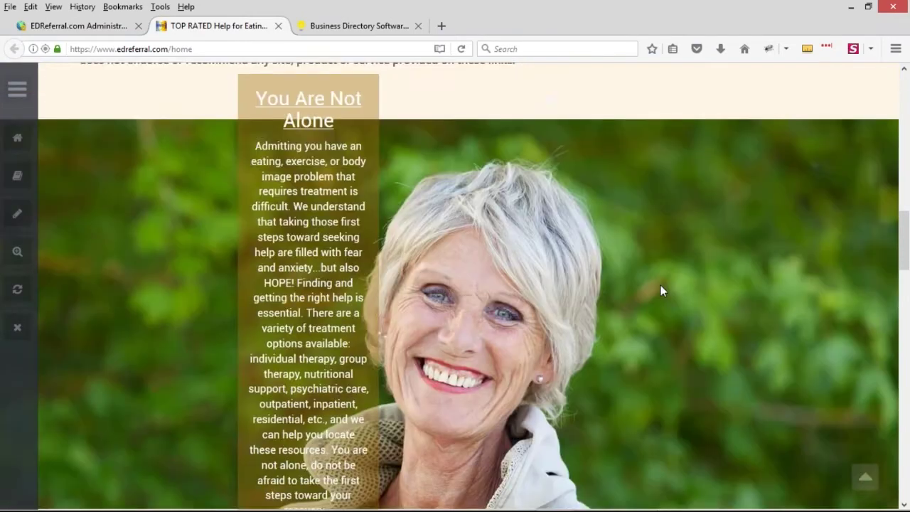
{"action": "scroll", "coordinate": [601, 234], "scroll_direction": "down", "scroll_amount": 5}
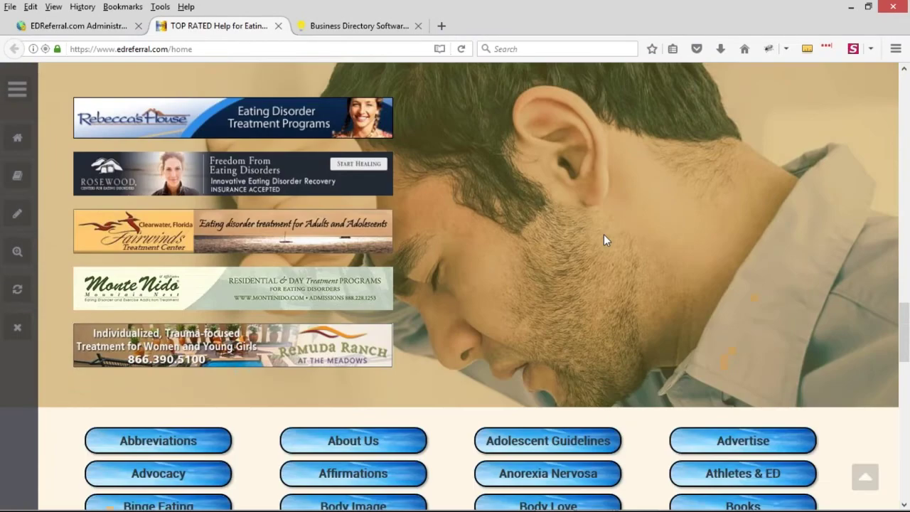
{"action": "scroll", "coordinate": [599, 241], "scroll_direction": "up", "scroll_amount": 20}
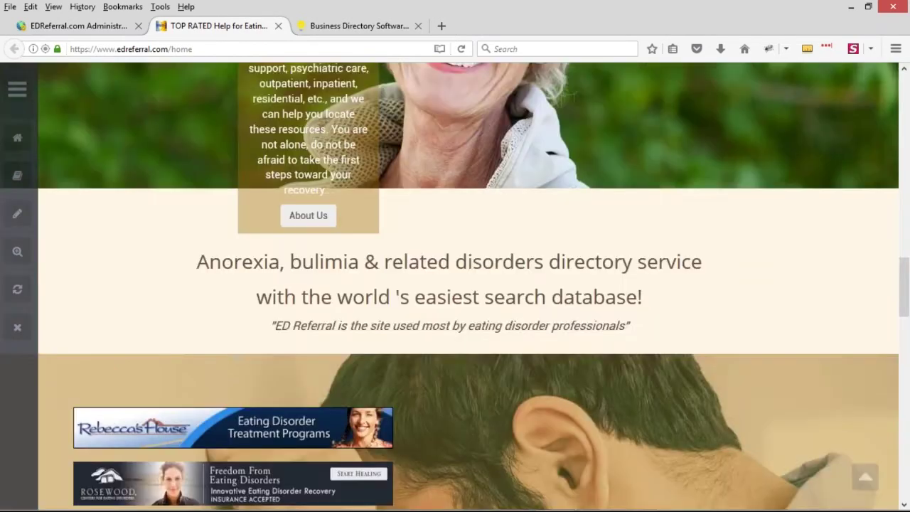
Open the live public profile of the first member in the EDReferral.com member search list
{"action": "scroll", "coordinate": [681, 306], "scroll_direction": "up", "scroll_amount": 2}
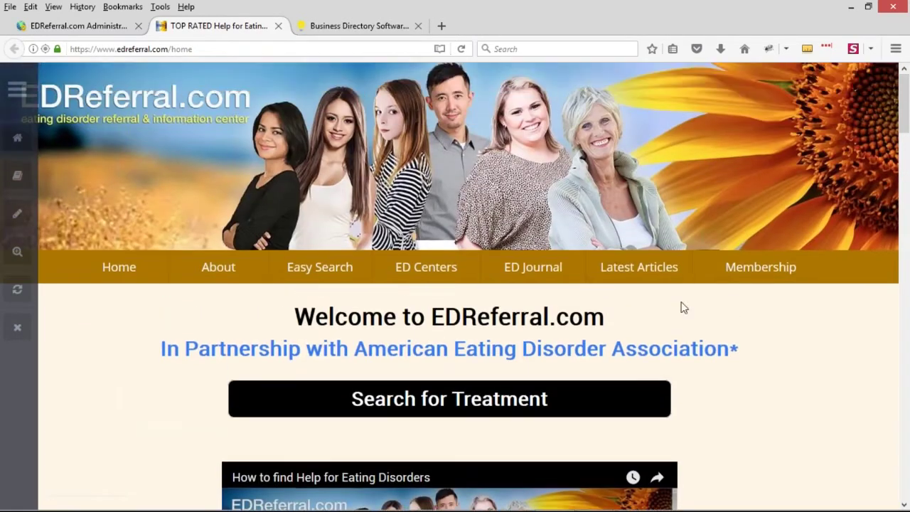
{"action": "left_click", "coordinate": [431, 273]}
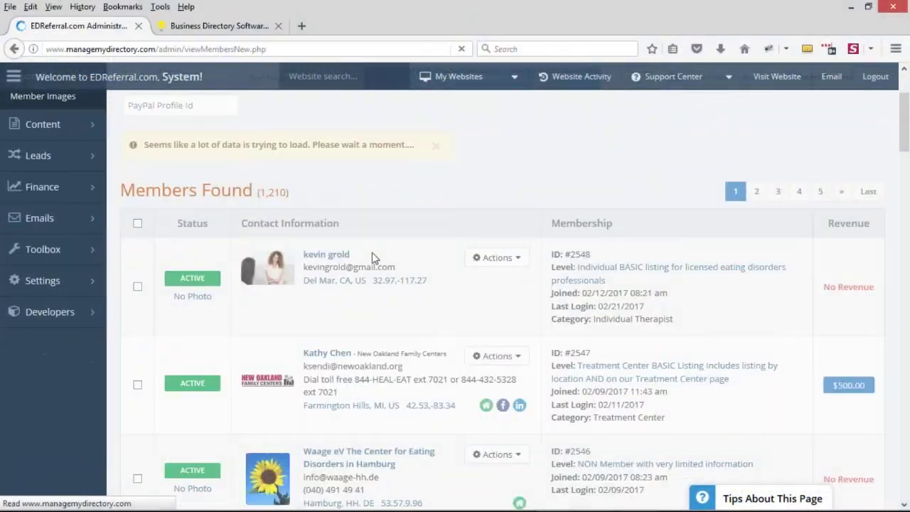
{"action": "left_click", "coordinate": [497, 257]}
{"action": "scroll", "coordinate": [512, 270], "scroll_direction": "down", "scroll_amount": 2}
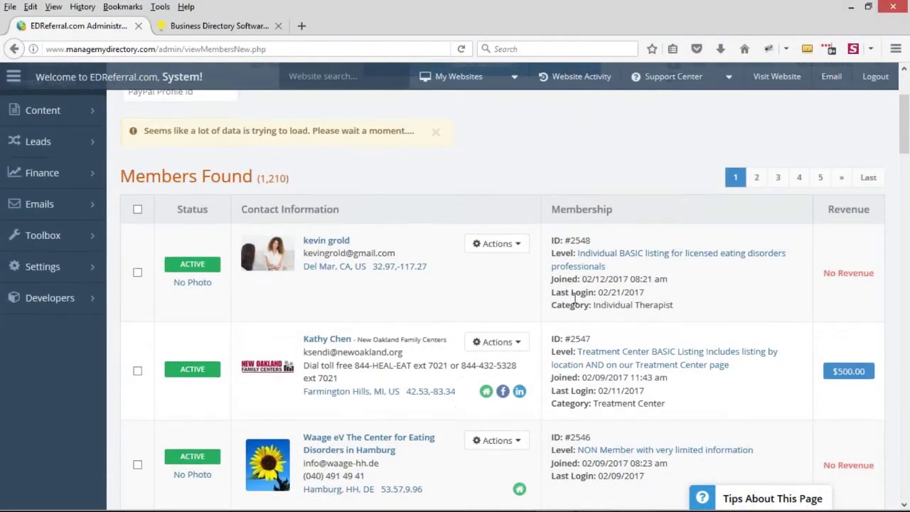
{"action": "left_click", "coordinate": [497, 194]}
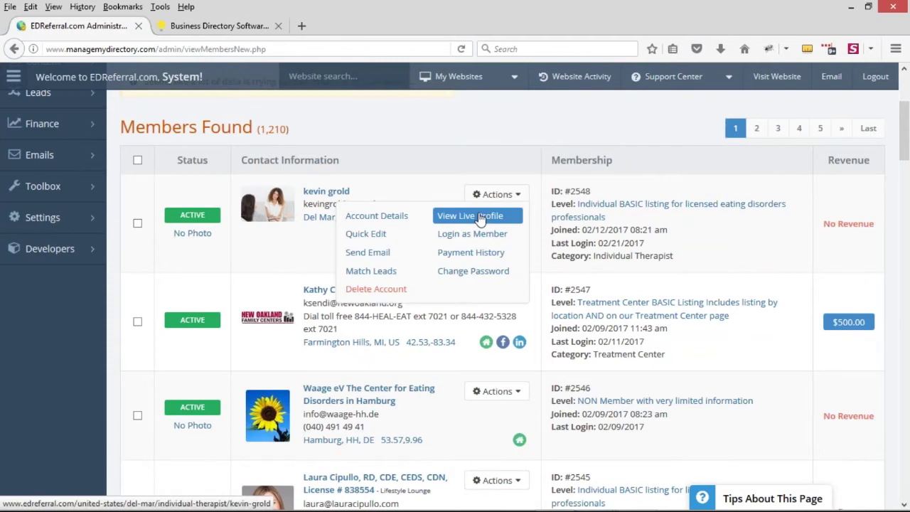
{"action": "left_click", "coordinate": [480, 216]}
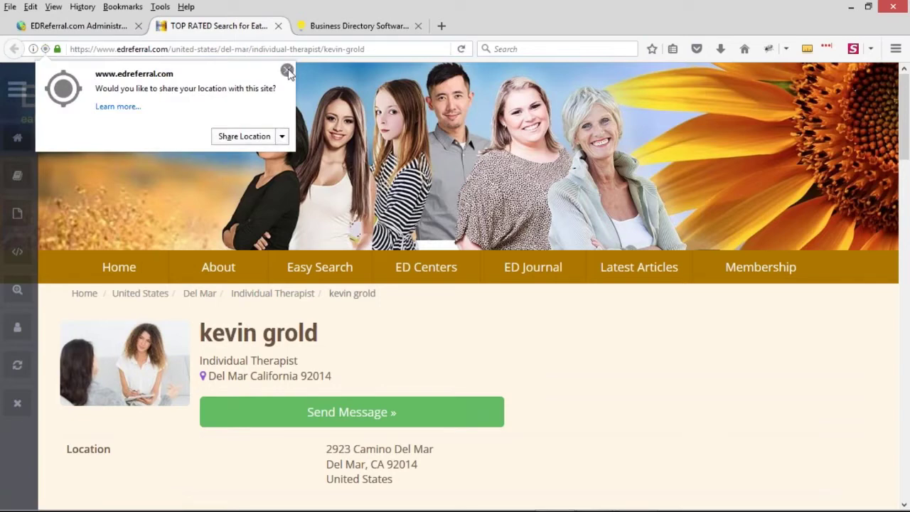
Dismiss the location-sharing request and examine the country, city and category segments of the member profile's URL
{"action": "left_click", "coordinate": [288, 68]}
{"action": "left_click_drag", "start_coordinate": [169, 49], "coordinate": [219, 49]}
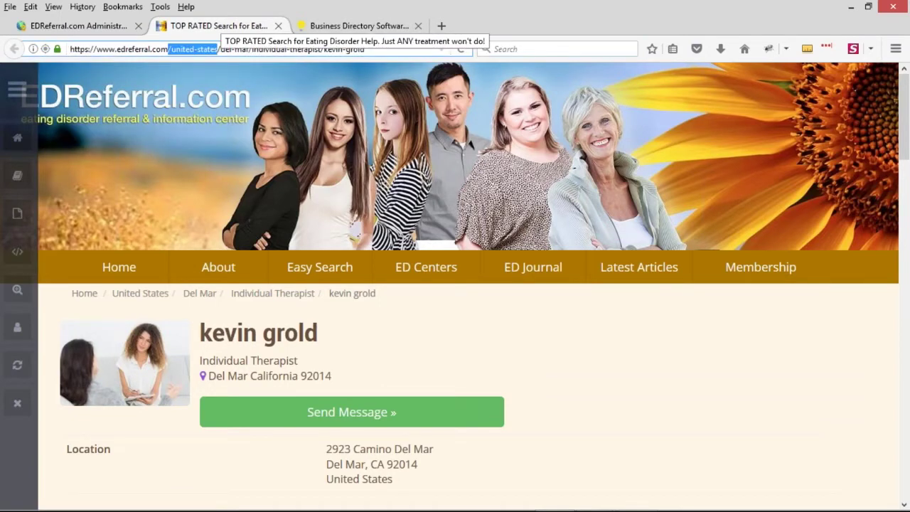
{"action": "left_click", "coordinate": [169, 48]}
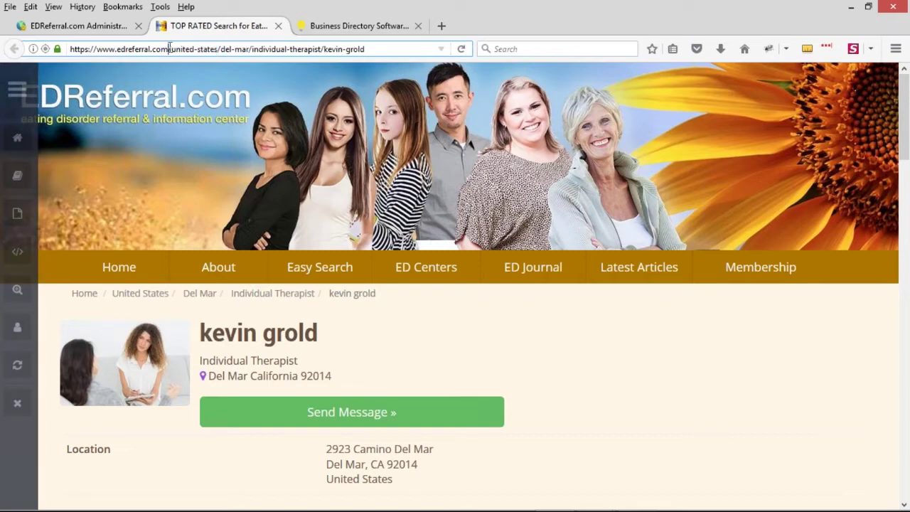
{"action": "mouse_move", "coordinate": [290, 288]}
{"action": "scroll", "coordinate": [530, 305], "scroll_direction": "down", "scroll_amount": 5}
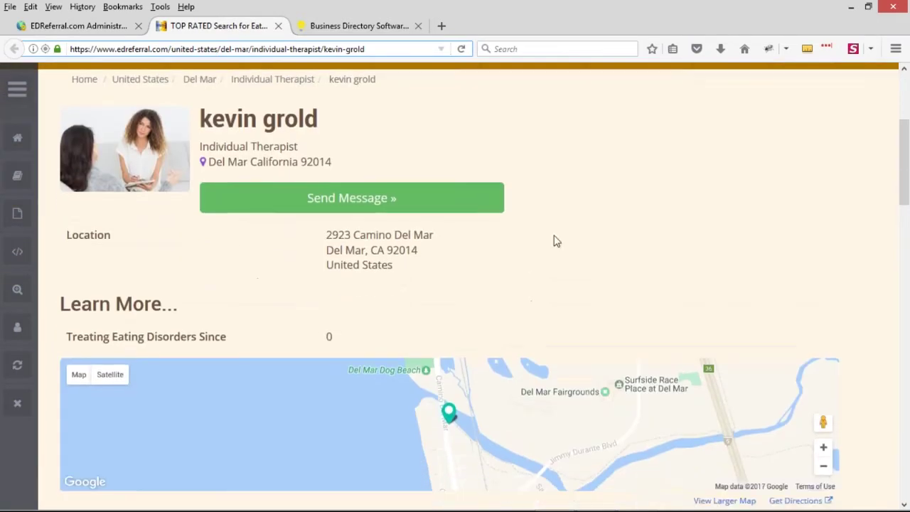
{"action": "scroll", "coordinate": [562, 151], "scroll_direction": "up", "scroll_amount": 5}
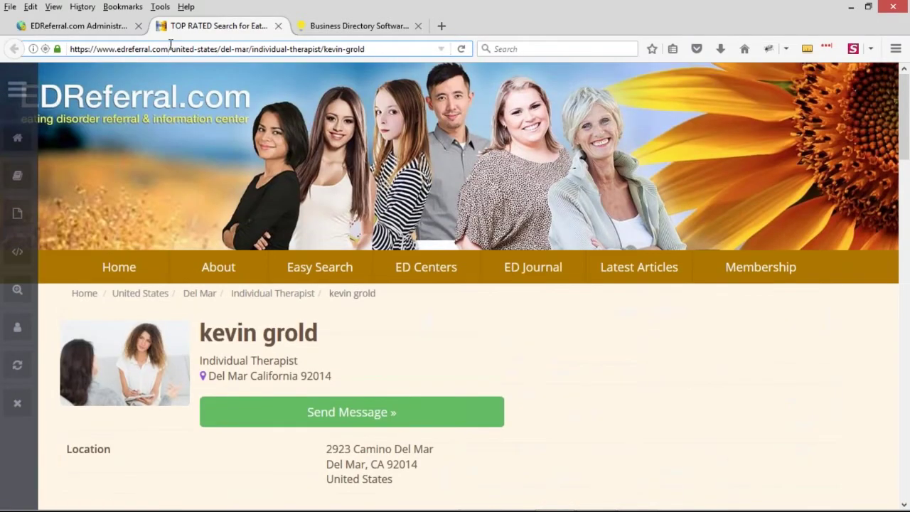
{"action": "left_click_drag", "start_coordinate": [169, 49], "coordinate": [218, 45]}
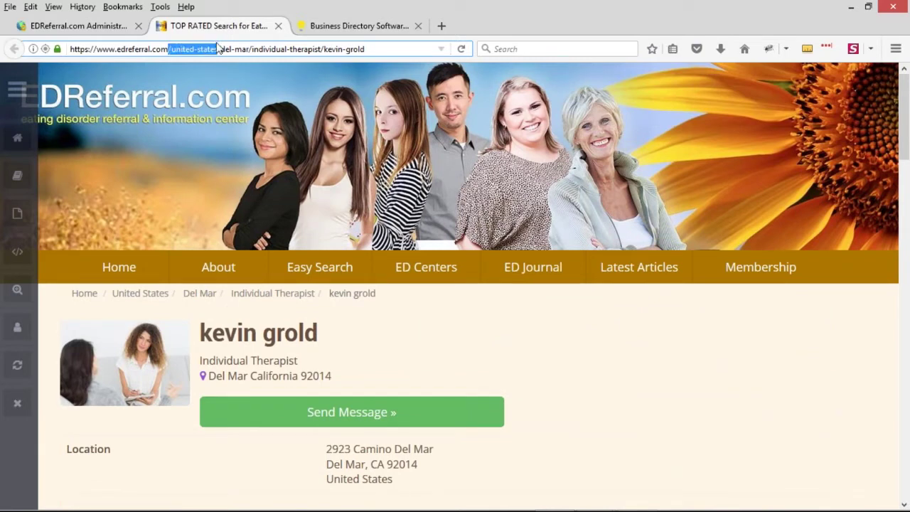
{"action": "left_click", "coordinate": [165, 49]}
{"action": "left_click_drag", "start_coordinate": [168, 50], "coordinate": [271, 49]}
{"action": "left_click", "coordinate": [201, 49]}
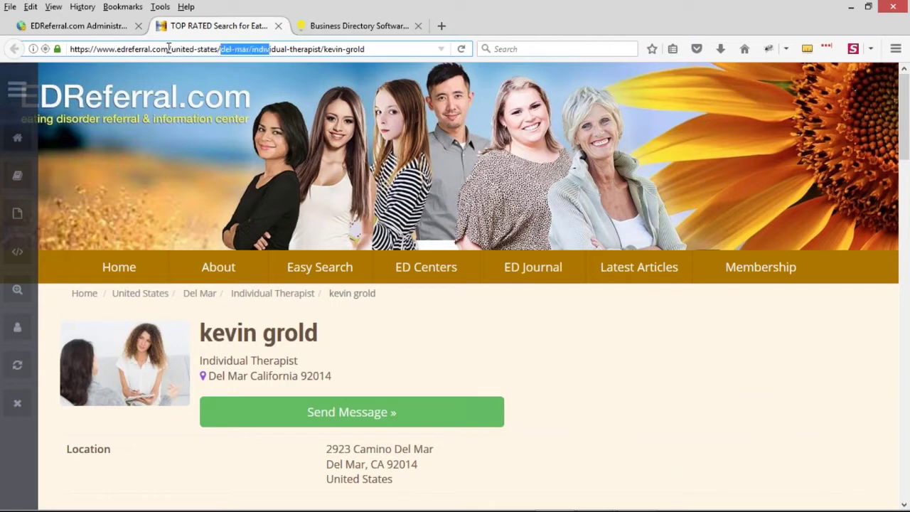
{"action": "left_click_drag", "start_coordinate": [168, 48], "coordinate": [220, 48]}
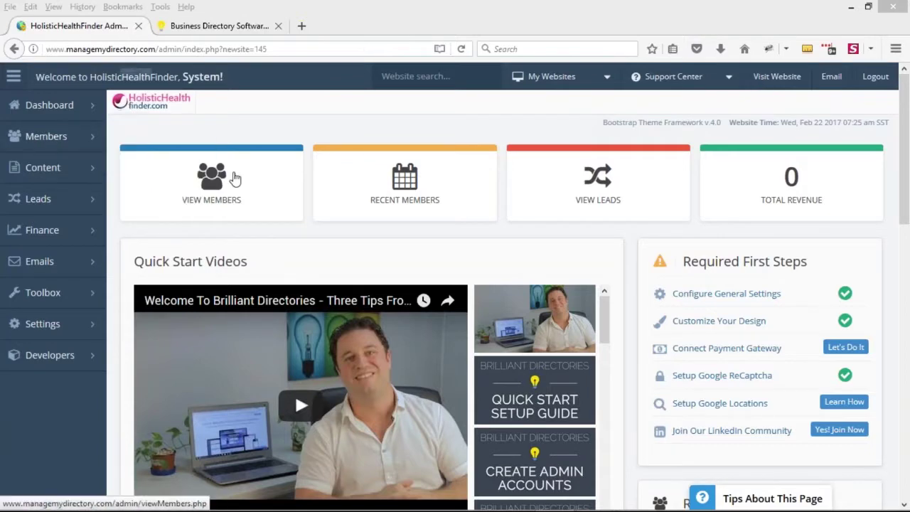
Open the HolisticHealthFinder public site, run a search without filters and check the first yoga listing's URL
{"action": "middle_click", "coordinate": [235, 178]}
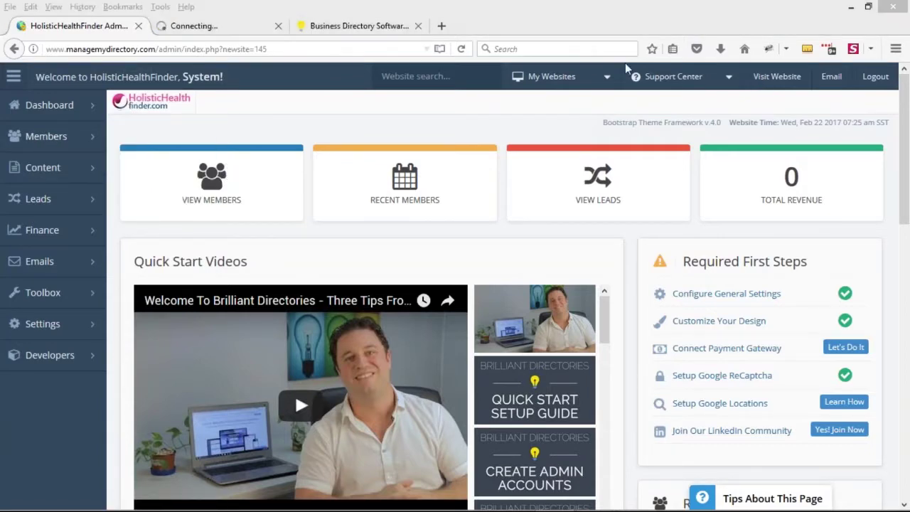
{"action": "middle_click", "coordinate": [777, 76]}
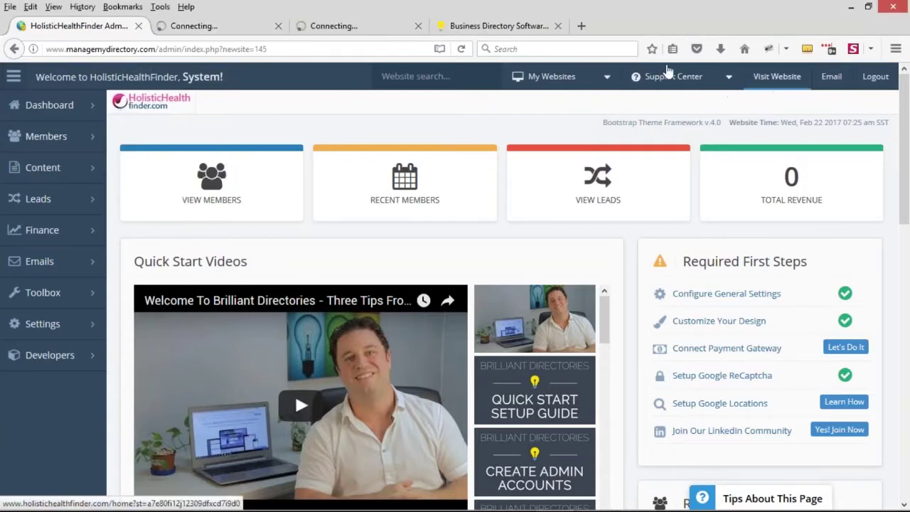
{"action": "middle_click", "coordinate": [217, 30]}
{"action": "left_click", "coordinate": [216, 30]}
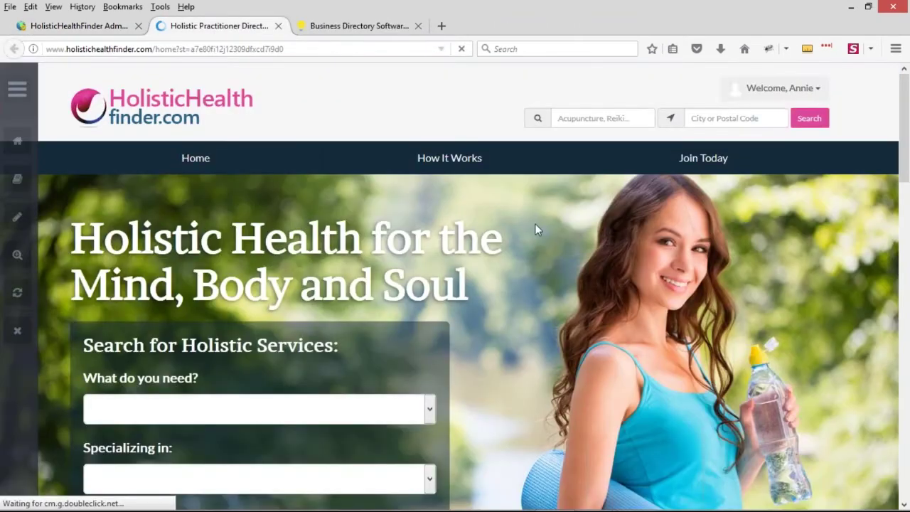
{"action": "left_click", "coordinate": [809, 120]}
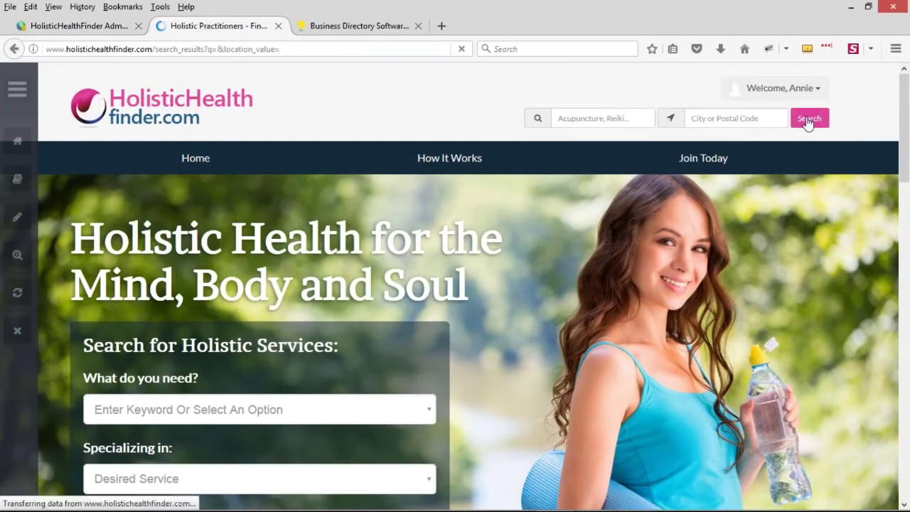
{"action": "left_click", "coordinate": [238, 292]}
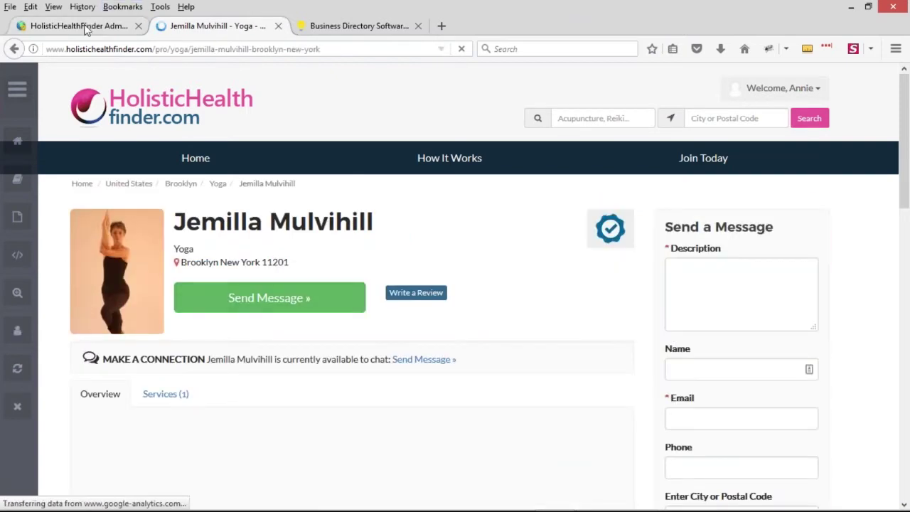
{"action": "left_click", "coordinate": [14, 49]}
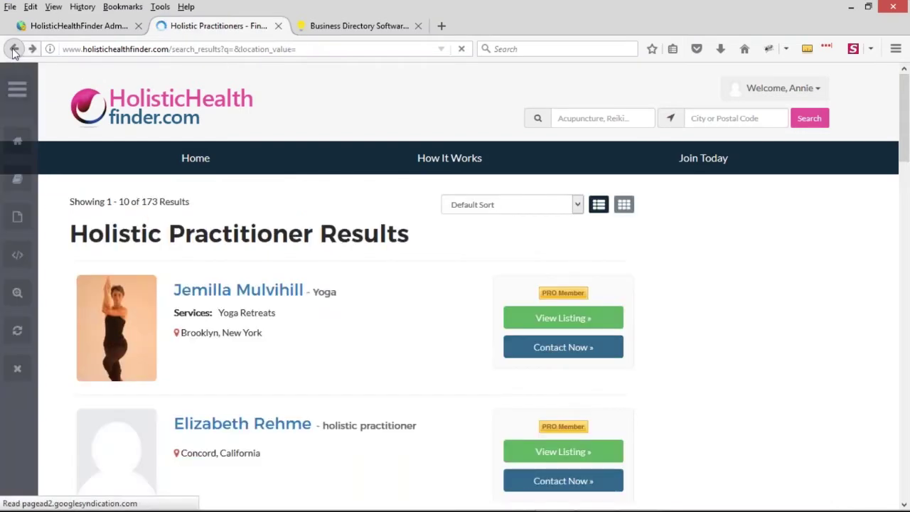
Log in as the active Premium member in the Coach category from the HolisticHealthFinder admin member list
{"action": "left_click", "coordinate": [92, 27]}
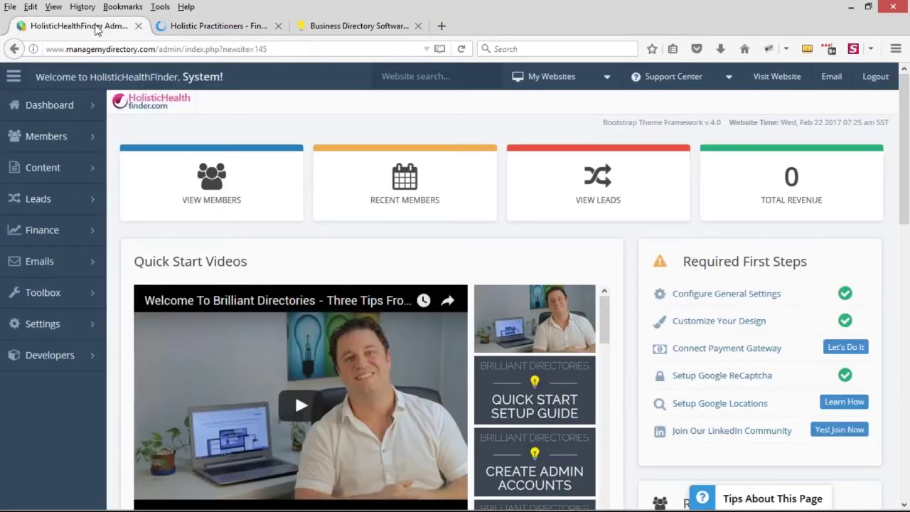
{"action": "left_click", "coordinate": [45, 142]}
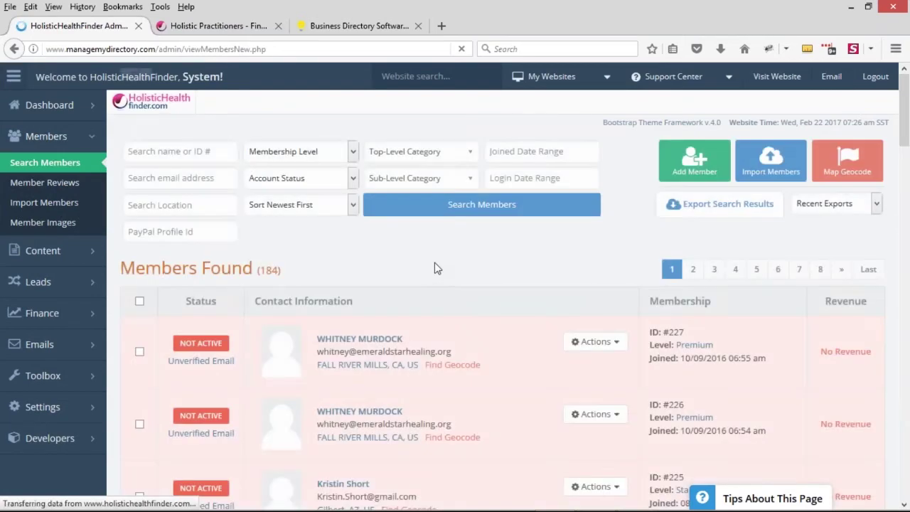
{"action": "scroll", "coordinate": [433, 264], "scroll_direction": "down", "scroll_amount": 12}
{"action": "left_click", "coordinate": [615, 227]}
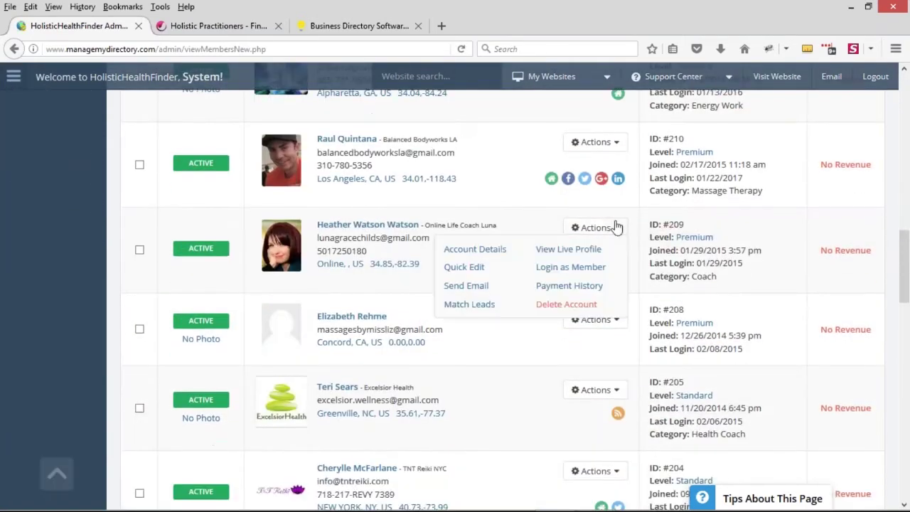
{"action": "left_click", "coordinate": [571, 267]}
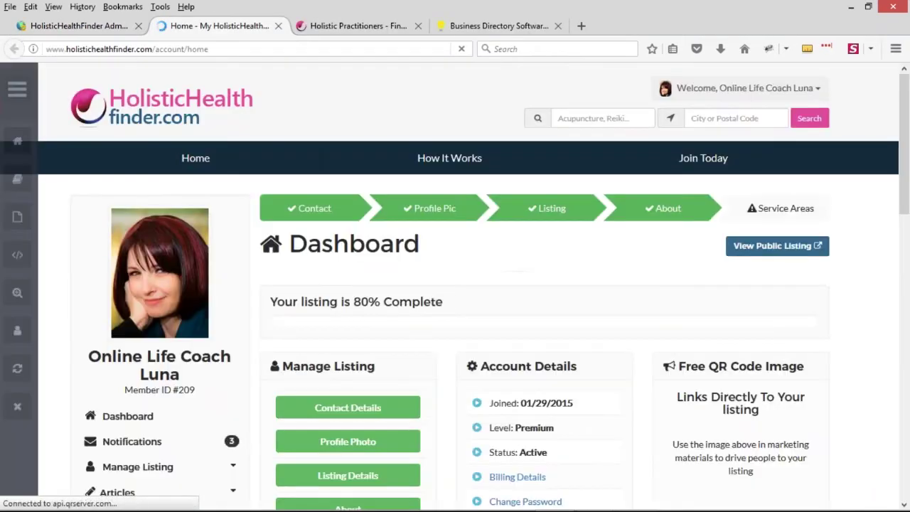
Set the location in the member's contact details to Los Angeles, CA, United States
{"action": "left_click", "coordinate": [314, 208]}
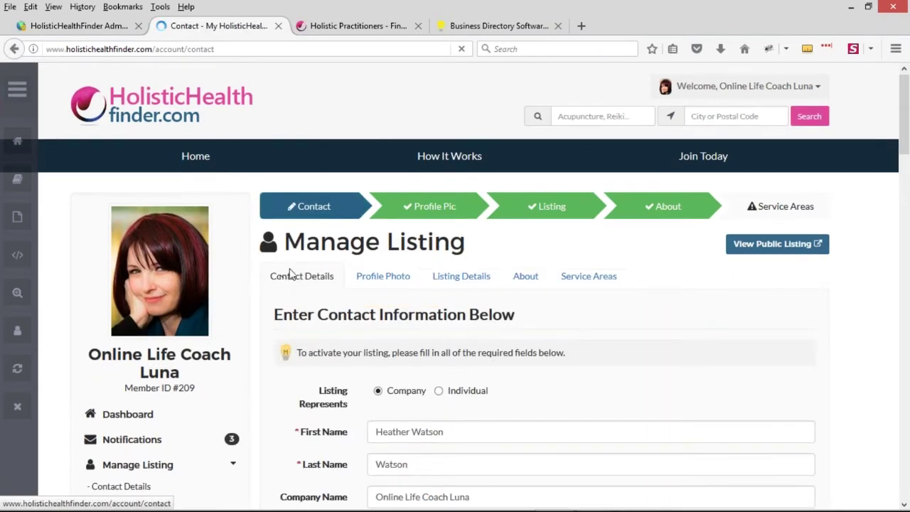
{"action": "scroll", "coordinate": [284, 267], "scroll_direction": "down", "scroll_amount": 8}
{"action": "scroll", "coordinate": [237, 266], "scroll_direction": "down", "scroll_amount": 3}
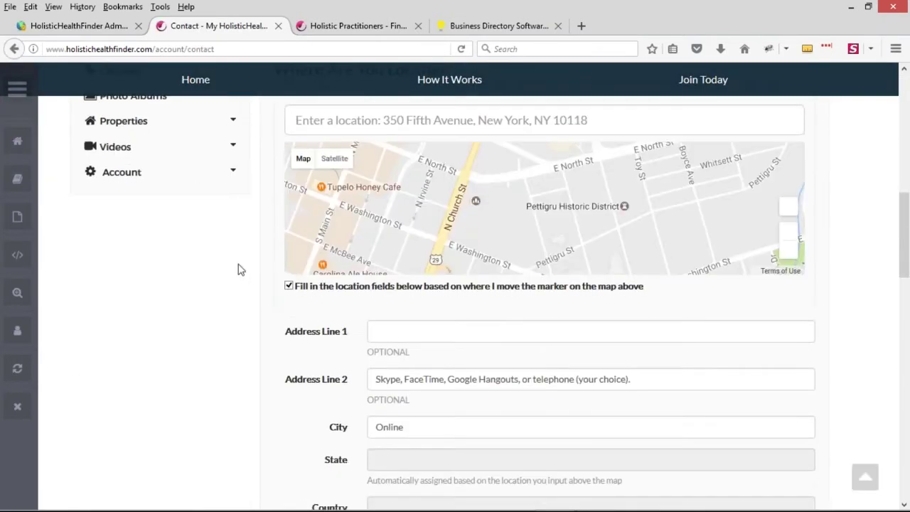
{"action": "scroll", "coordinate": [234, 278], "scroll_direction": "up", "scroll_amount": 3}
{"action": "scroll", "coordinate": [281, 273], "scroll_direction": "up", "scroll_amount": 1}
{"action": "left_click", "coordinate": [325, 248]}
{"action": "type", "text": "los an"}
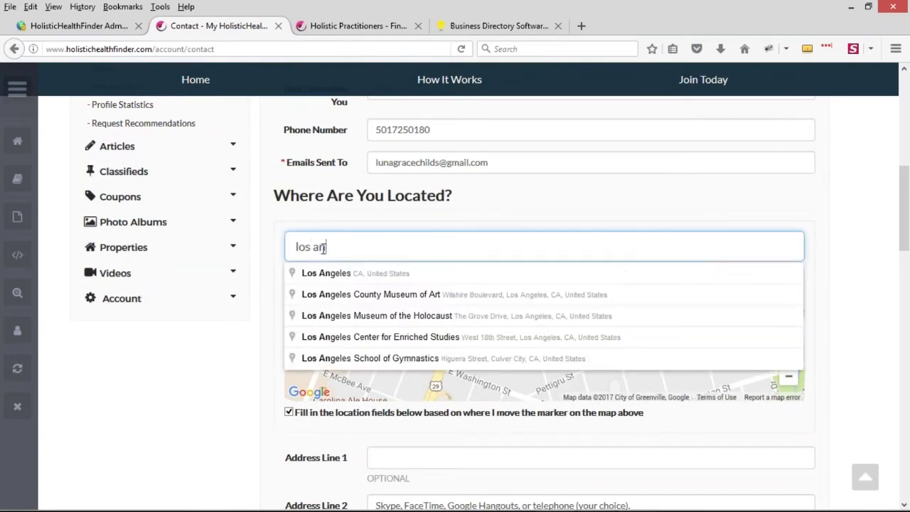
{"action": "left_click", "coordinate": [402, 273]}
Clear the invalid LinkedIn and Pinterest links and save the member's contact details
{"action": "scroll", "coordinate": [203, 337], "scroll_direction": "down", "scroll_amount": 9}
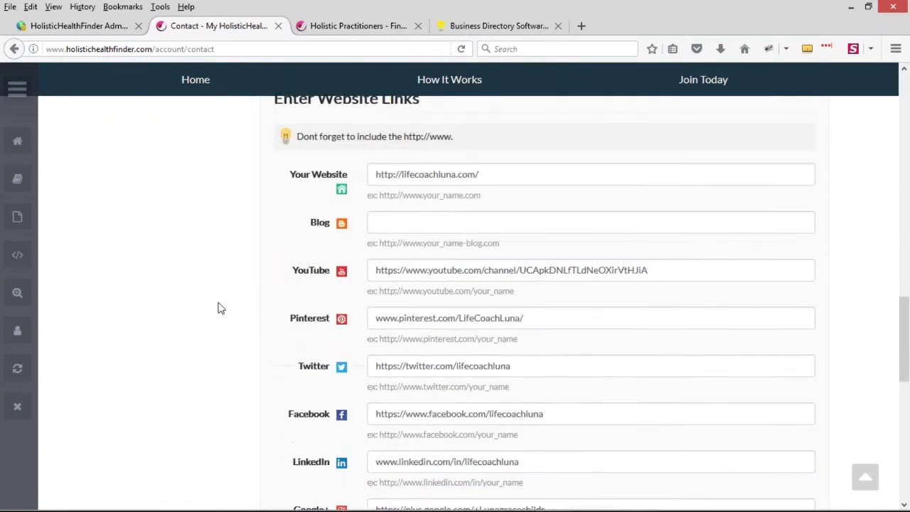
{"action": "scroll", "coordinate": [218, 307], "scroll_direction": "down", "scroll_amount": 3}
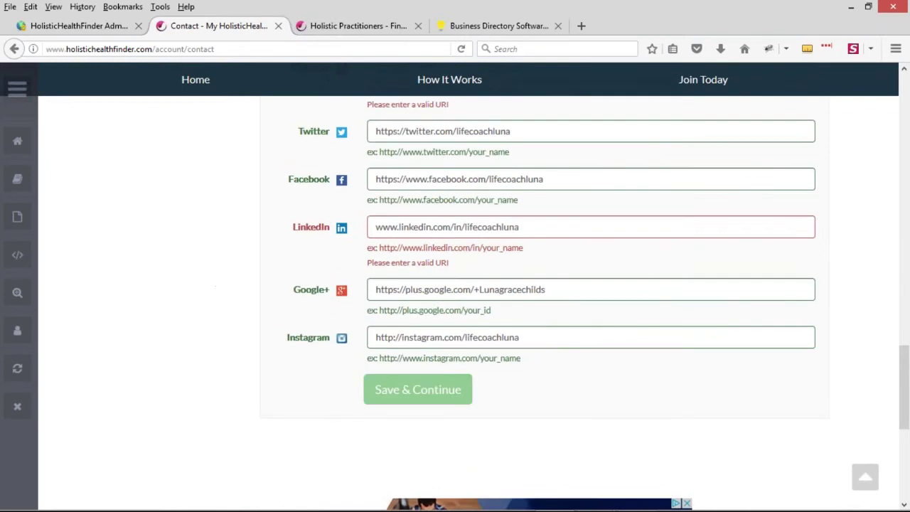
{"action": "triple_click", "coordinate": [464, 224]}
{"action": "key", "text": "BackSpace"}
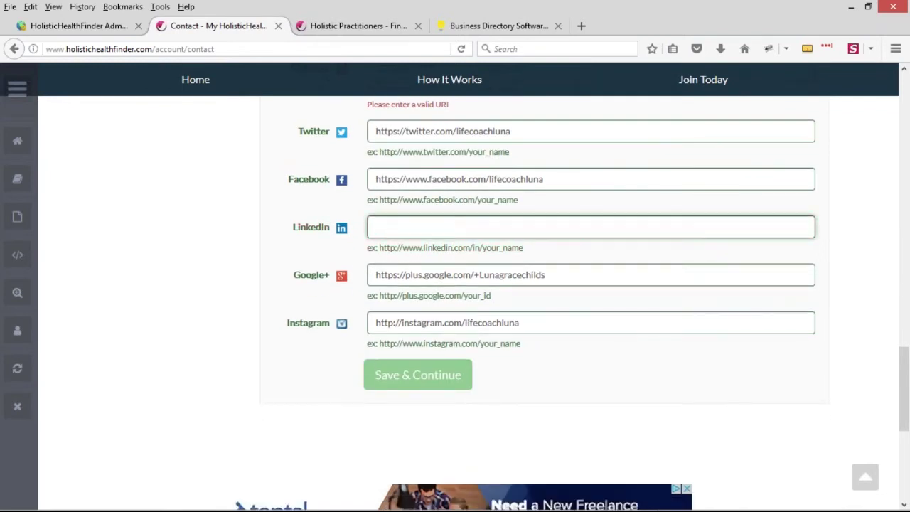
{"action": "scroll", "coordinate": [427, 299], "scroll_direction": "up", "scroll_amount": 3}
{"action": "triple_click", "coordinate": [449, 194]}
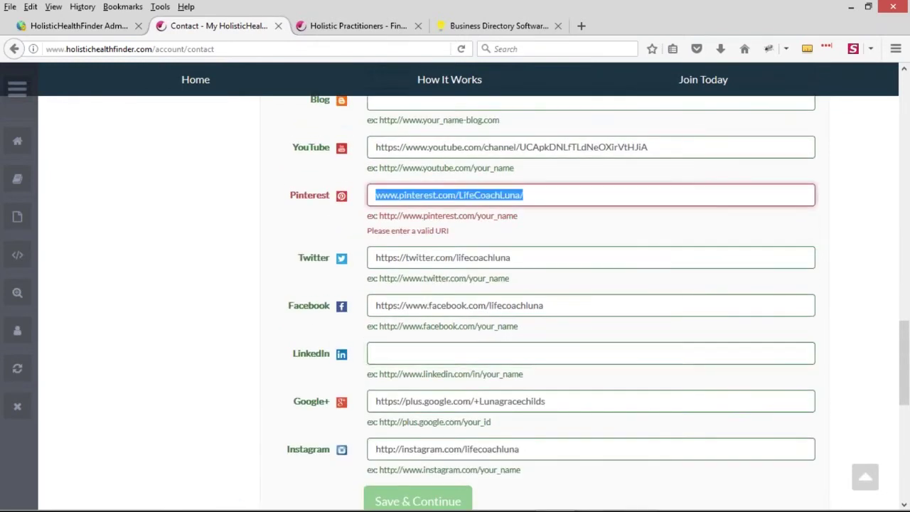
{"action": "key", "text": "BackSpace"}
{"action": "scroll", "coordinate": [455, 299], "scroll_direction": "up", "scroll_amount": 3}
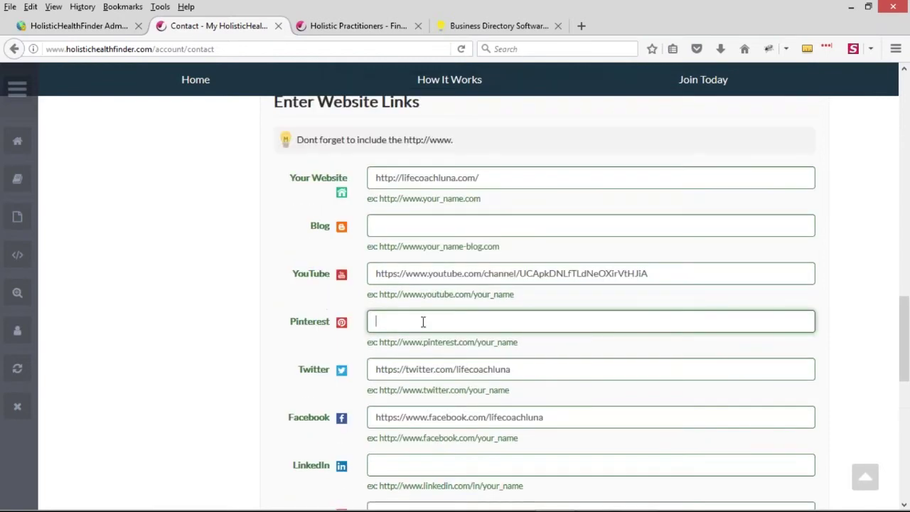
{"action": "key", "text": "Return"}
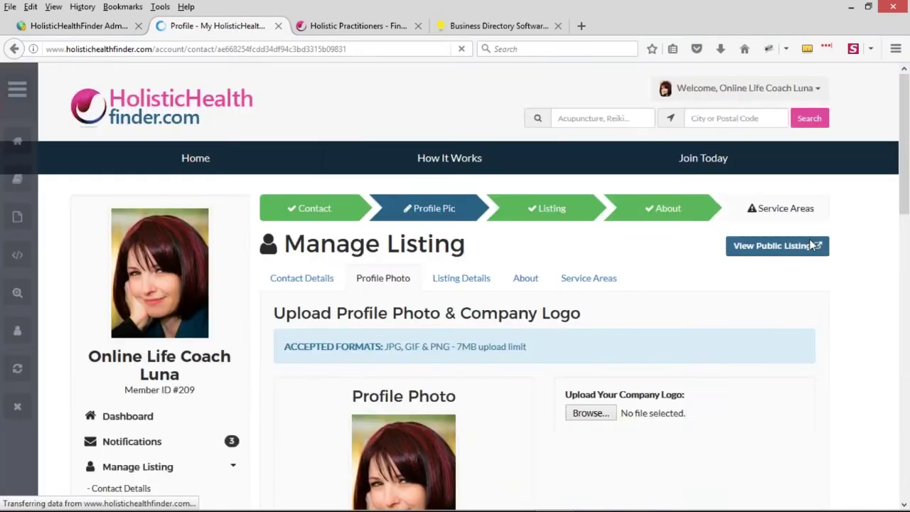
Open the member's public listing and examine the state, city and category segments of its URL
{"action": "left_click", "coordinate": [758, 251]}
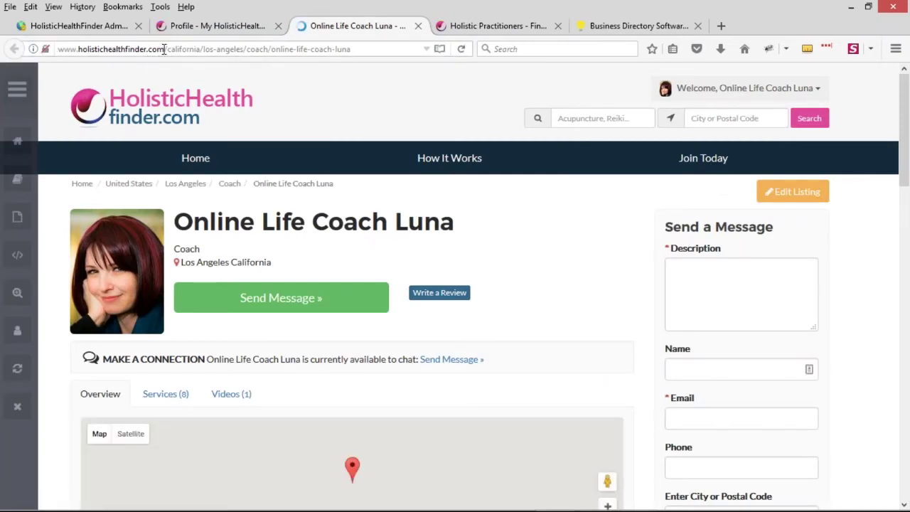
{"action": "left_click", "coordinate": [163, 49]}
{"action": "left_click_drag", "start_coordinate": [164, 49], "coordinate": [372, 48]}
{"action": "left_click", "coordinate": [168, 49]}
{"action": "left_click", "coordinate": [214, 49]}
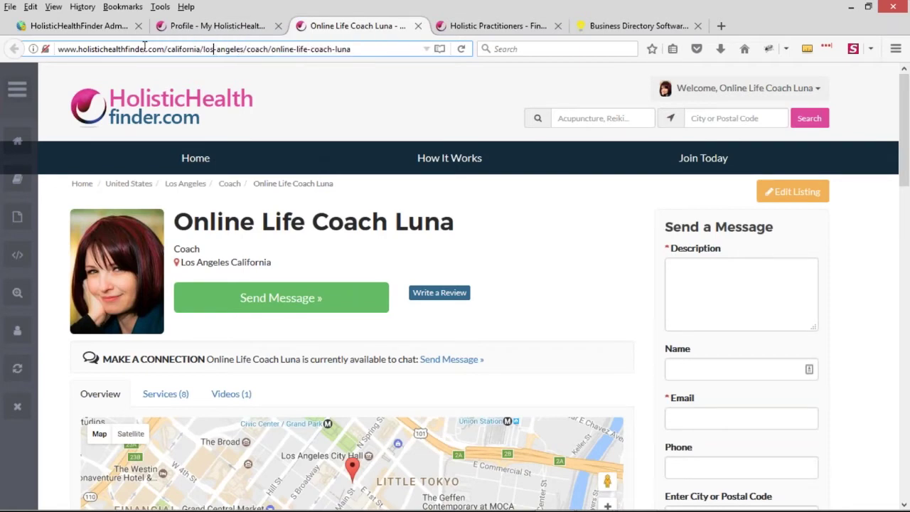
Return to the HolisticHealthFinder admin and open the website's Advanced Settings
{"action": "left_click", "coordinate": [96, 26]}
{"action": "scroll", "coordinate": [83, 259], "scroll_direction": "down", "scroll_amount": 1}
{"action": "scroll", "coordinate": [51, 341], "scroll_direction": "up", "scroll_amount": 5}
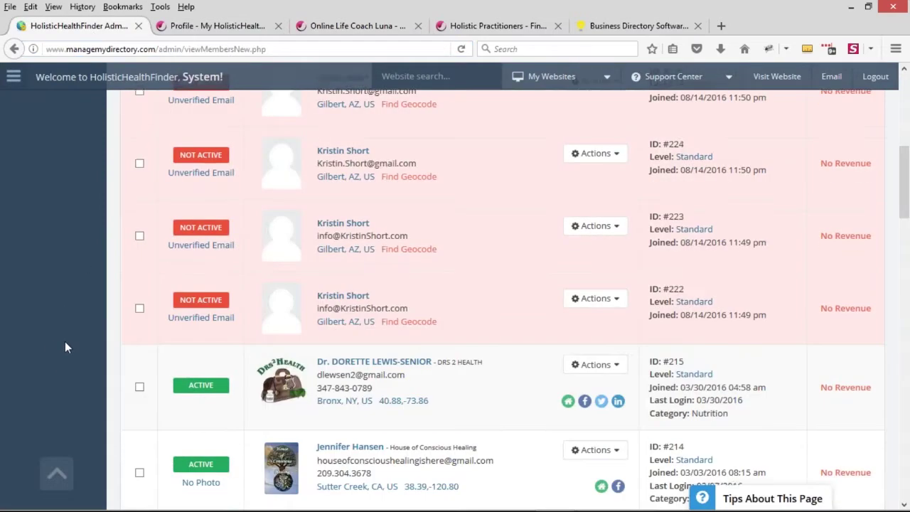
{"action": "scroll", "coordinate": [65, 347], "scroll_direction": "up", "scroll_amount": 5}
{"action": "mouse_move", "coordinate": [67, 406]}
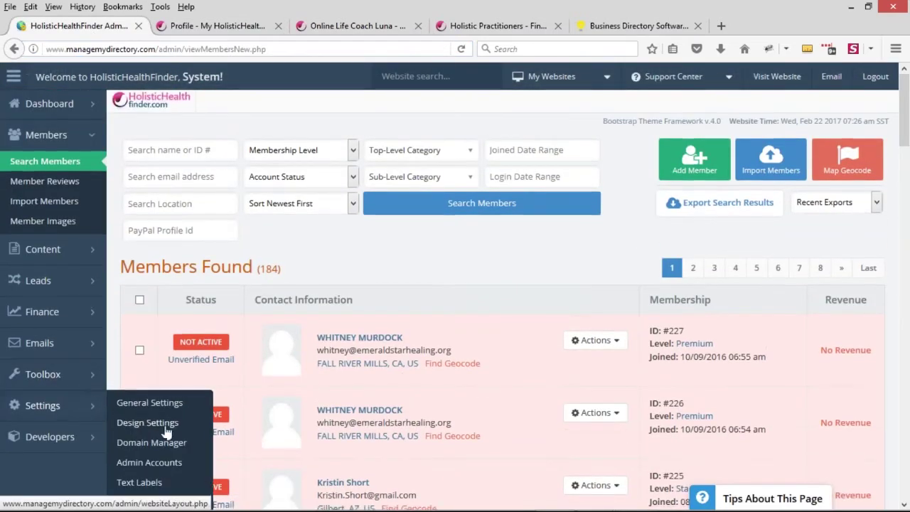
{"action": "scroll", "coordinate": [166, 432], "scroll_direction": "down", "scroll_amount": 1}
{"action": "left_click", "coordinate": [151, 478]}
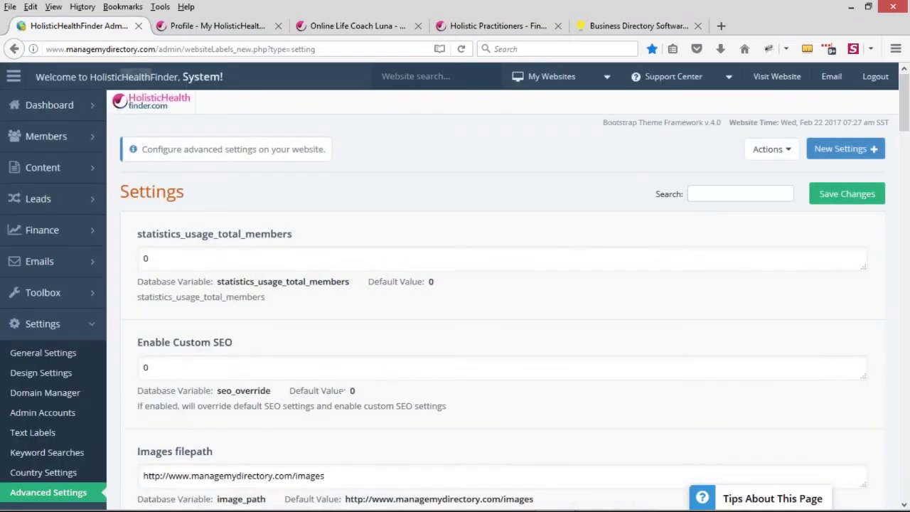
Search the advanced settings for "localized"
{"action": "left_click", "coordinate": [725, 195]}
{"action": "type", "text": "local"}
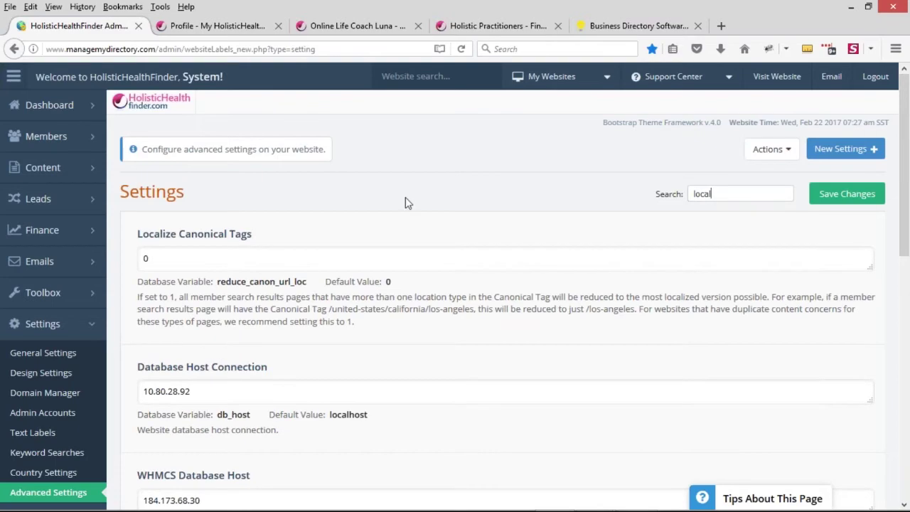
{"action": "scroll", "coordinate": [553, 249], "scroll_direction": "down", "scroll_amount": 3}
{"action": "scroll", "coordinate": [784, 213], "scroll_direction": "up", "scroll_amount": 3}
{"action": "type", "text": "ized"}
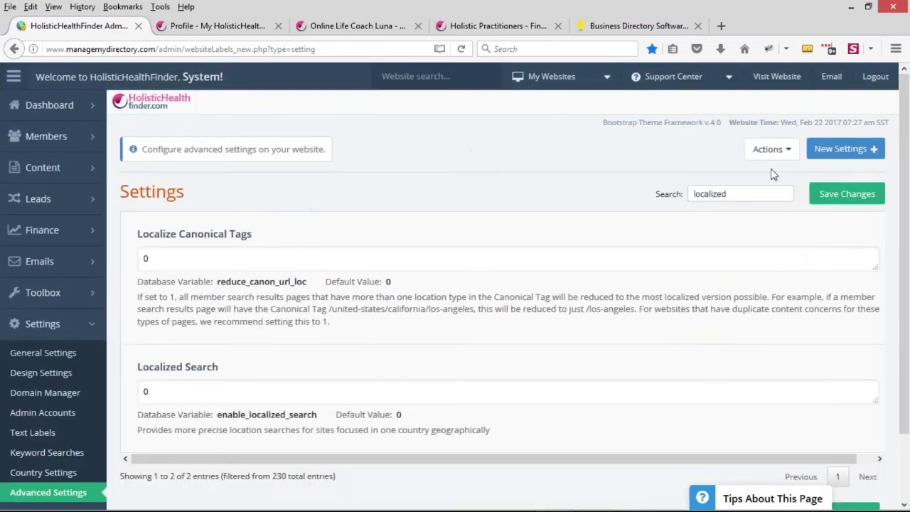
Filter the advanced settings by "country" and find the Replace Country_name Variable with value of State_name setting
{"action": "left_click_drag", "start_coordinate": [751, 195], "coordinate": [653, 197]}
{"action": "type", "text": "country"}
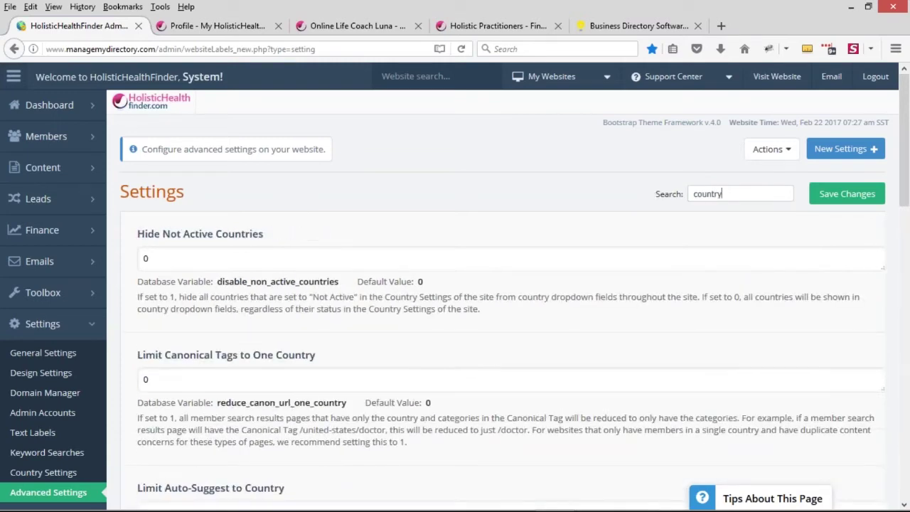
{"action": "scroll", "coordinate": [382, 179], "scroll_direction": "down", "scroll_amount": 5}
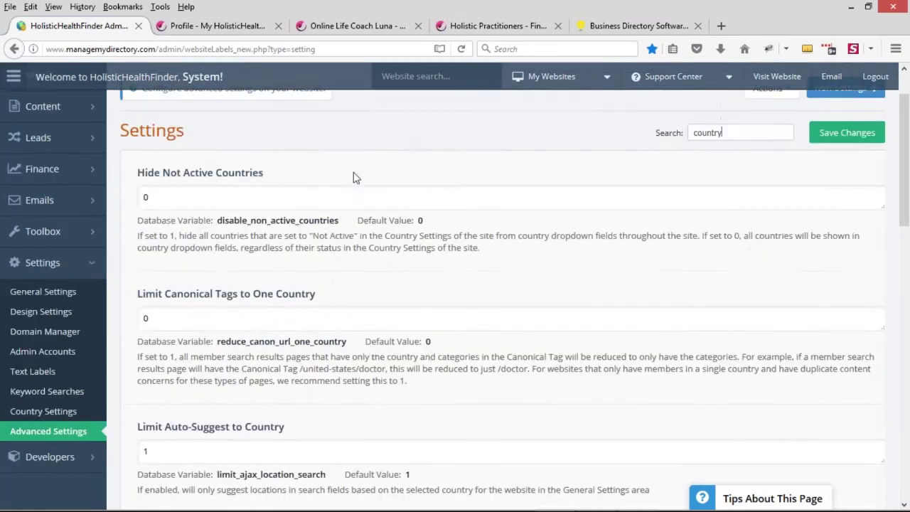
{"action": "scroll", "coordinate": [350, 162], "scroll_direction": "down", "scroll_amount": 1}
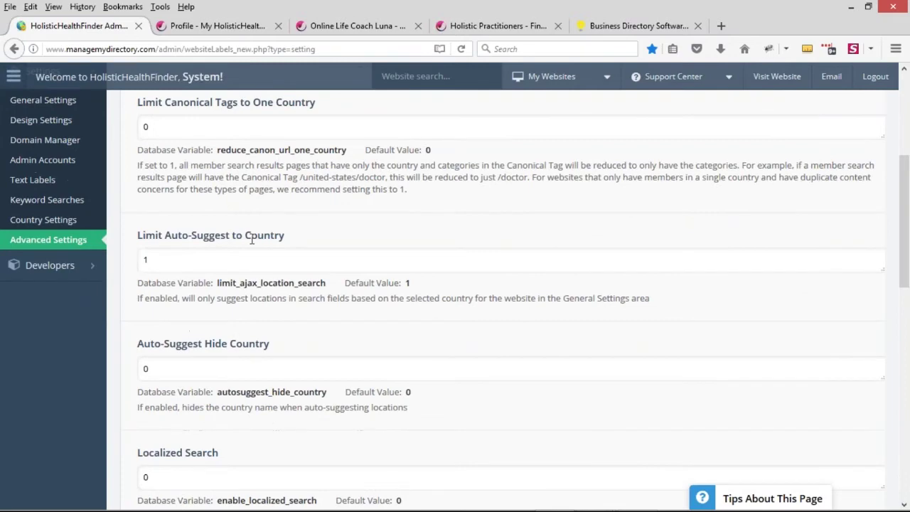
{"action": "scroll", "coordinate": [368, 221], "scroll_direction": "down", "scroll_amount": 5}
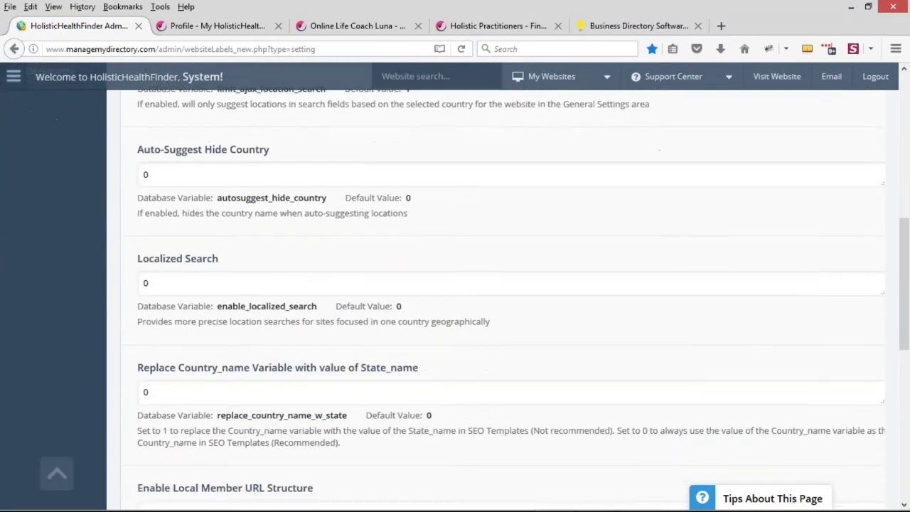
{"action": "scroll", "coordinate": [263, 297], "scroll_direction": "down", "scroll_amount": 2}
{"action": "scroll", "coordinate": [368, 261], "scroll_direction": "down", "scroll_amount": 2}
{"action": "left_click_drag", "start_coordinate": [419, 246], "coordinate": [138, 246]}
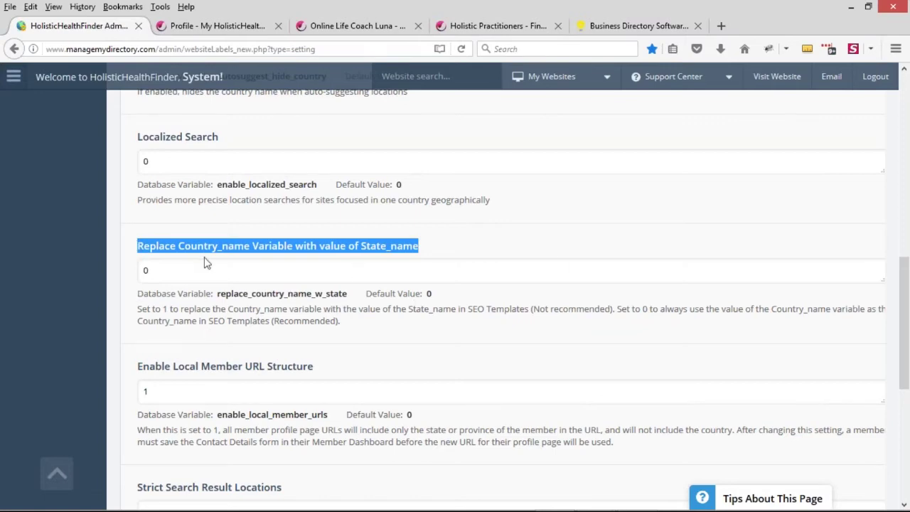
{"action": "scroll", "coordinate": [61, 285], "scroll_direction": "up", "scroll_amount": 5}
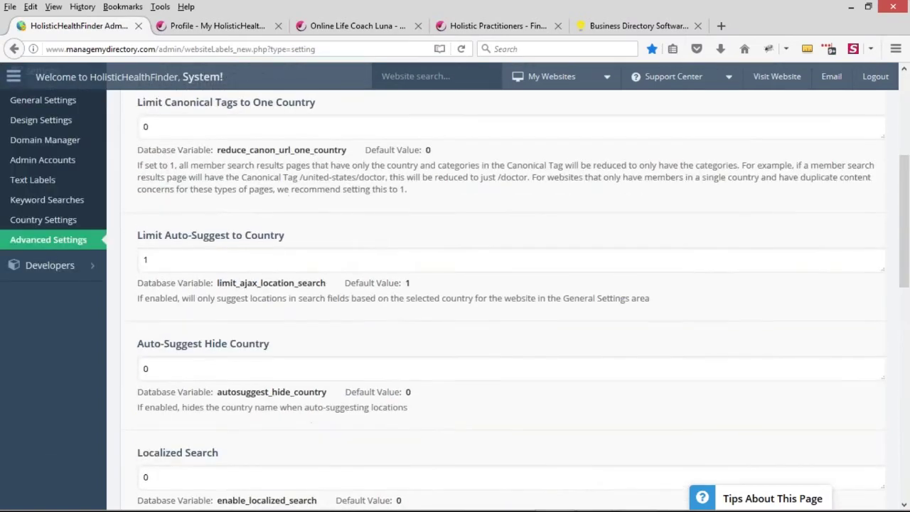
{"action": "scroll", "coordinate": [57, 282], "scroll_direction": "up", "scroll_amount": 2}
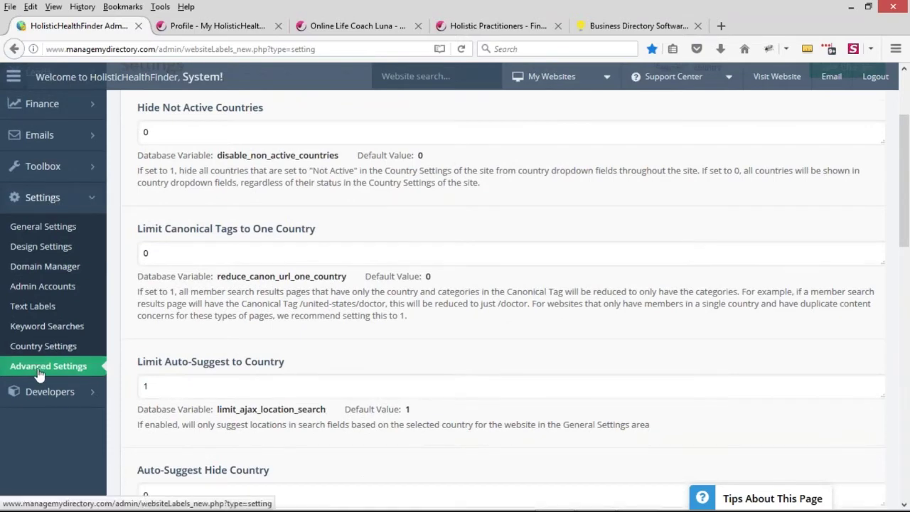
{"action": "scroll", "coordinate": [92, 226], "scroll_direction": "down", "scroll_amount": 6}
{"action": "scroll", "coordinate": [92, 226], "scroll_direction": "down", "scroll_amount": 1}
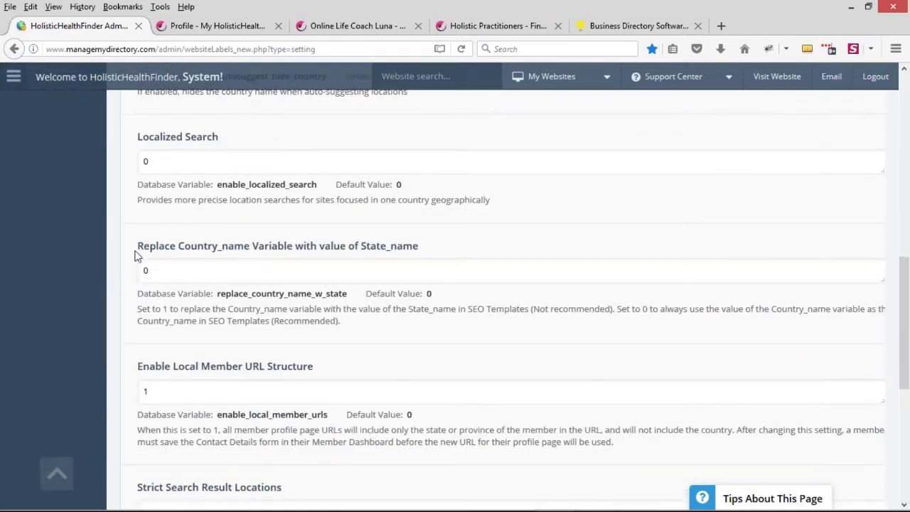
Set the Replace Country_name Variable with value of State_name setting to 1
{"action": "left_click_drag", "start_coordinate": [187, 246], "coordinate": [250, 246]}
{"action": "left_click", "coordinate": [337, 246]}
{"action": "left_click_drag", "start_coordinate": [360, 246], "coordinate": [419, 246]}
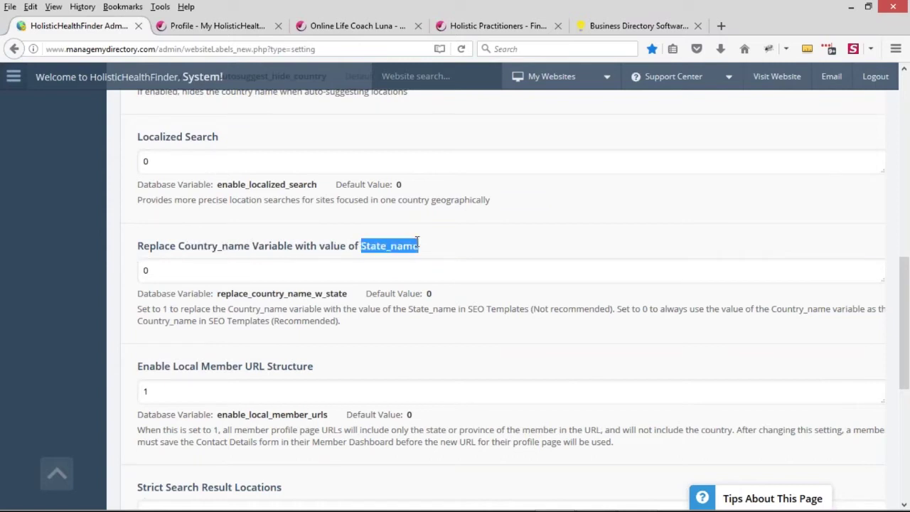
{"action": "left_click", "coordinate": [162, 247]}
{"action": "left_click_drag", "start_coordinate": [179, 248], "coordinate": [246, 243]}
{"action": "left_click", "coordinate": [244, 251]}
{"action": "left_click", "coordinate": [153, 274]}
{"action": "key", "text": "BackSpace"}
{"action": "type", "text": "1"}
{"action": "left_click", "coordinate": [161, 286]}
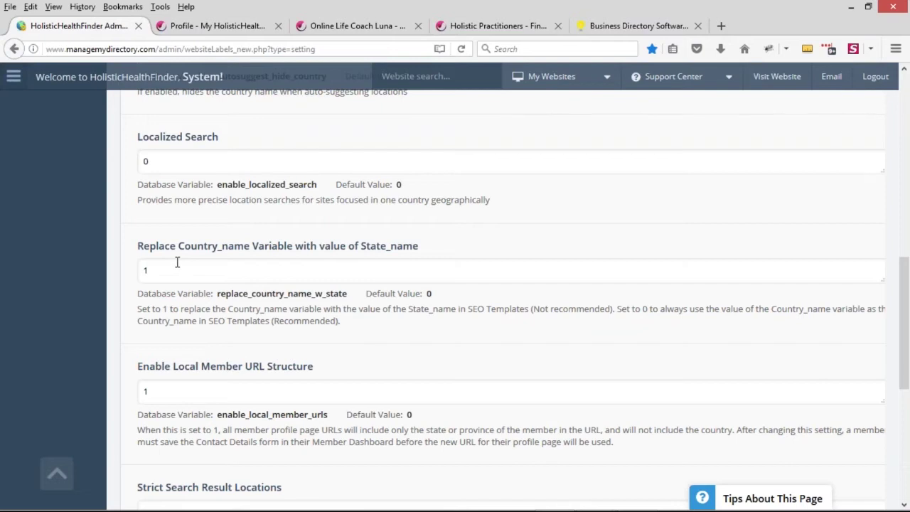
{"action": "left_click", "coordinate": [160, 277]}
{"action": "left_click_drag", "start_coordinate": [139, 247], "coordinate": [430, 249]}
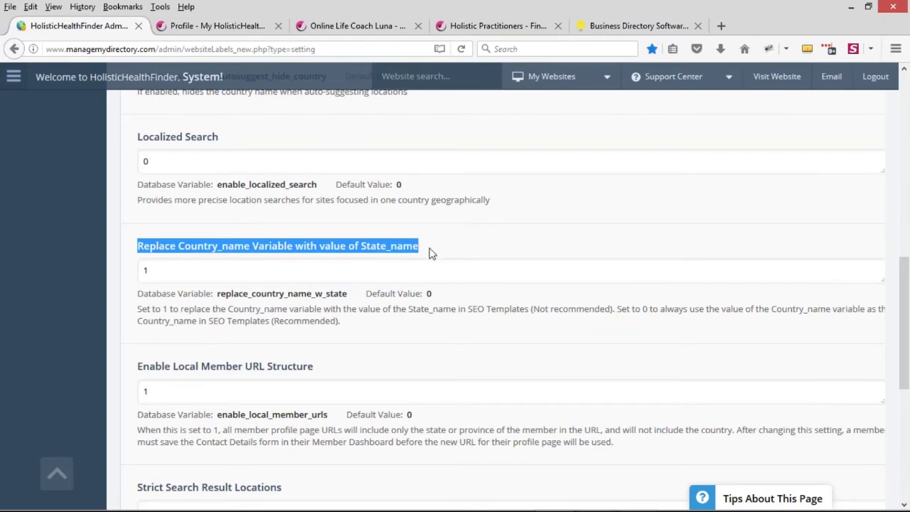
Examine the Enable Local Member URL Structure setting and its description, comparing it with the Replace Country_name Variable setting
{"action": "scroll", "coordinate": [398, 249], "scroll_direction": "down", "scroll_amount": 3}
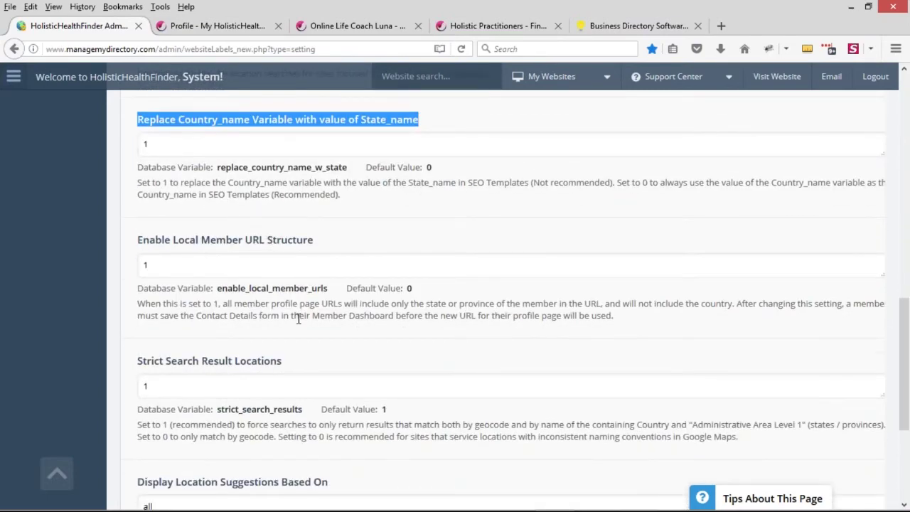
{"action": "left_click_drag", "start_coordinate": [616, 318], "coordinate": [138, 306]}
{"action": "scroll", "coordinate": [241, 315], "scroll_direction": "up", "scroll_amount": 2}
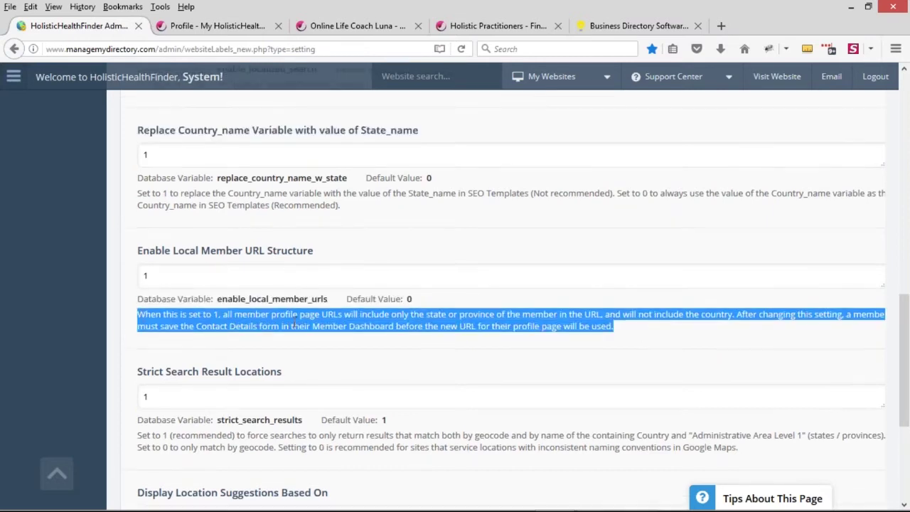
{"action": "left_click", "coordinate": [289, 263]}
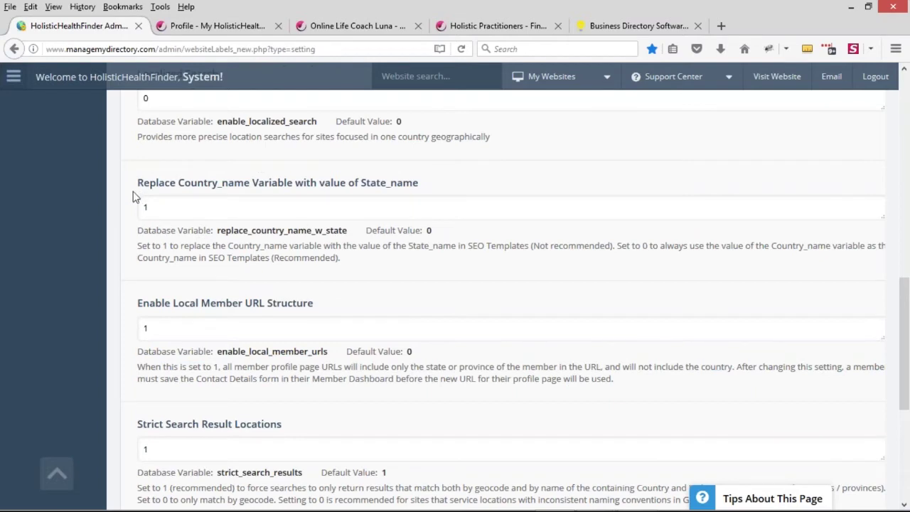
{"action": "left_click_drag", "start_coordinate": [449, 183], "coordinate": [228, 184]}
{"action": "left_click_drag", "start_coordinate": [138, 303], "coordinate": [313, 303]}
{"action": "left_click", "coordinate": [171, 200]}
{"action": "left_click", "coordinate": [172, 335]}
{"action": "left_click", "coordinate": [165, 212]}
{"action": "left_click", "coordinate": [172, 324]}
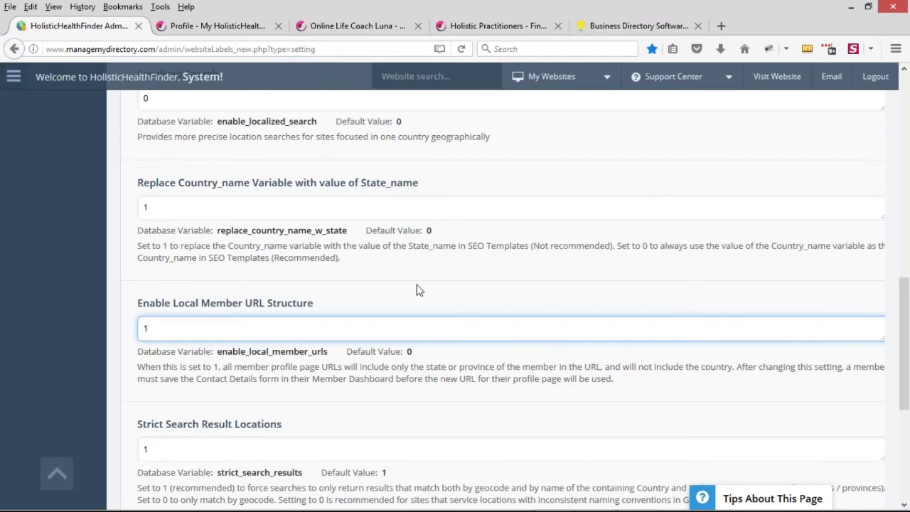
{"action": "scroll", "coordinate": [480, 320], "scroll_direction": "up", "scroll_amount": 1}
{"action": "scroll", "coordinate": [474, 321], "scroll_direction": "up", "scroll_amount": 2}
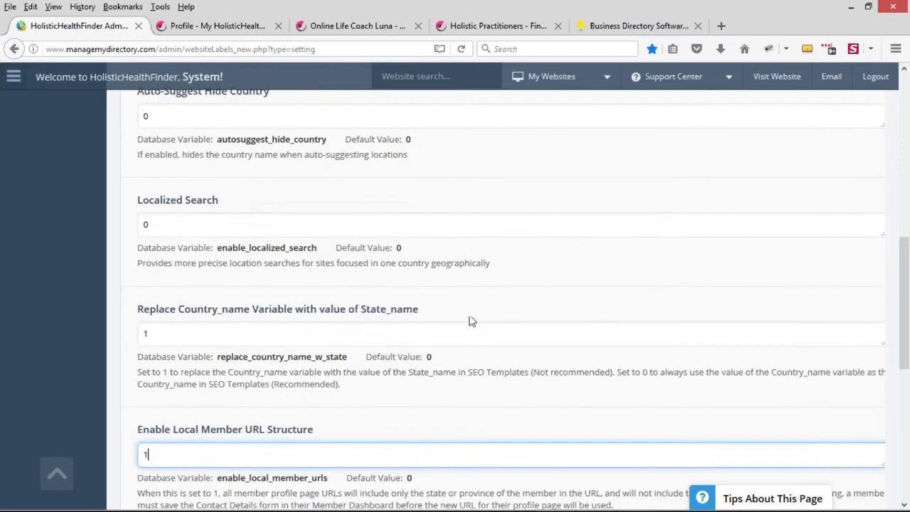
{"action": "scroll", "coordinate": [256, 284], "scroll_direction": "down", "scroll_amount": 2}
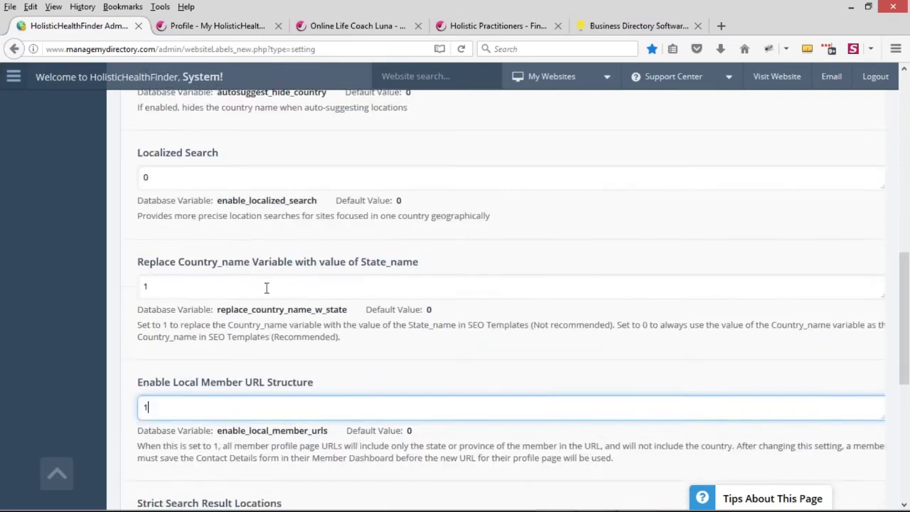
{"action": "scroll", "coordinate": [292, 306], "scroll_direction": "up", "scroll_amount": 4}
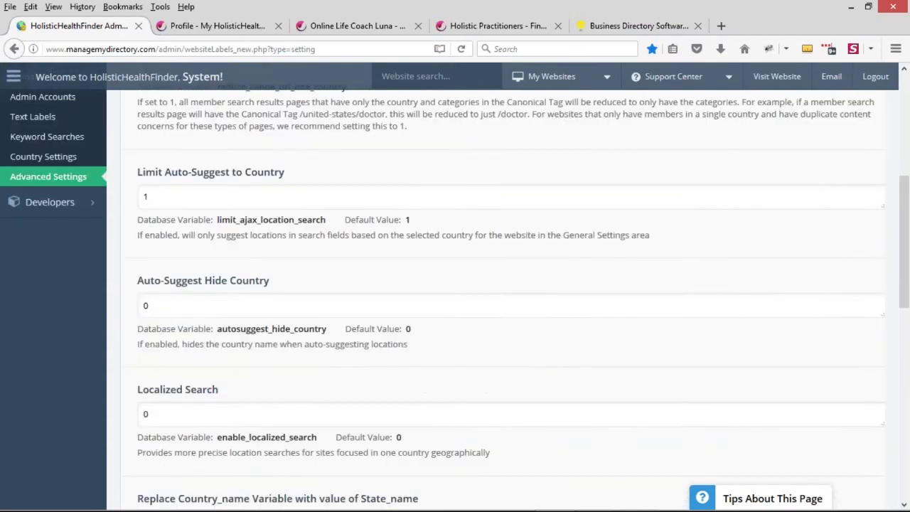
{"action": "scroll", "coordinate": [456, 284], "scroll_direction": "up", "scroll_amount": 5}
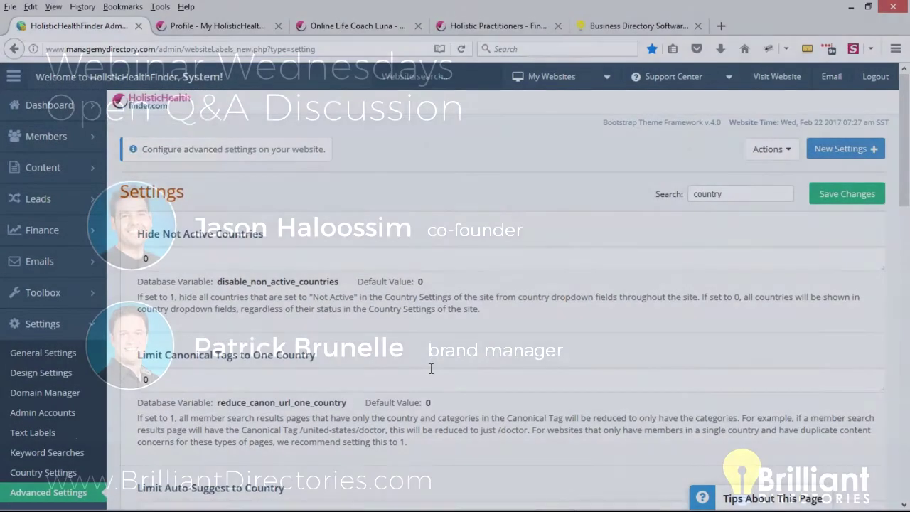
Open the One-Time Pay Option pricing page on the Brilliant Directories site and look over who it is for and its perks
{"action": "mouse_move", "coordinate": [60, 112]}
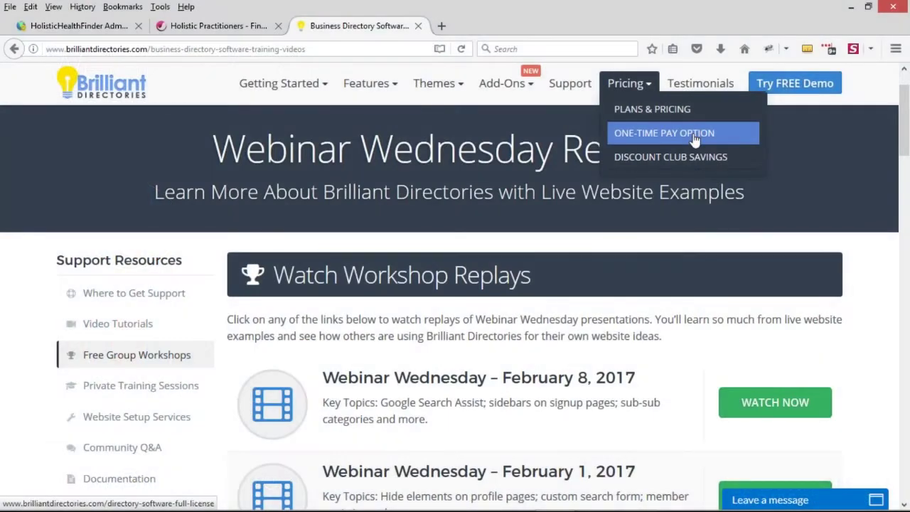
{"action": "left_click", "coordinate": [694, 139]}
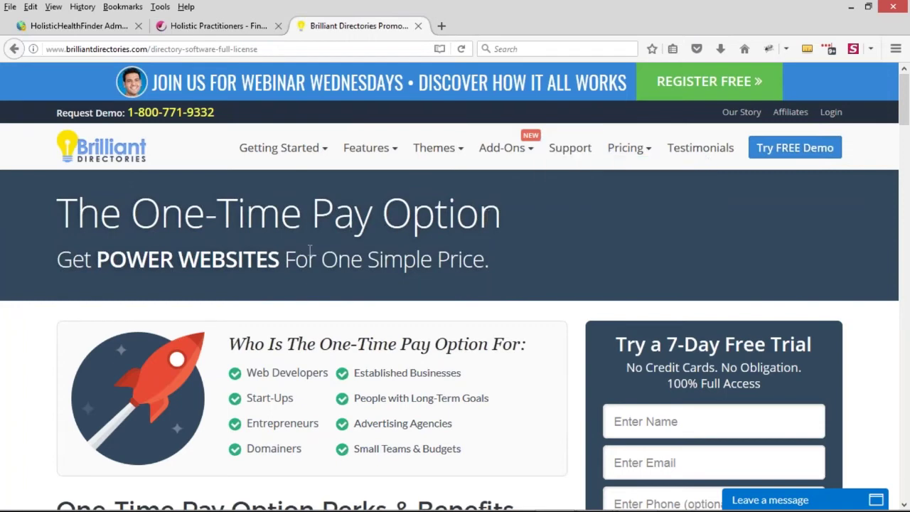
{"action": "scroll", "coordinate": [499, 218], "scroll_direction": "down", "scroll_amount": 2}
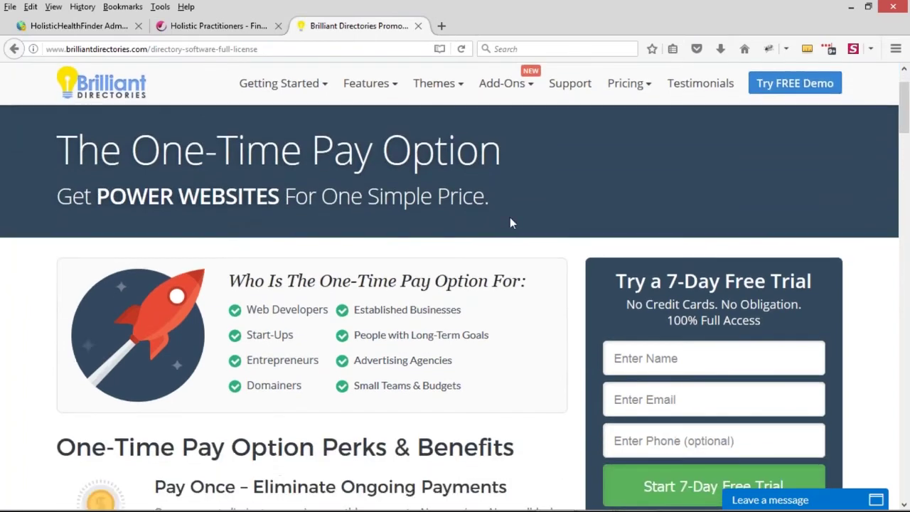
{"action": "scroll", "coordinate": [494, 223], "scroll_direction": "down", "scroll_amount": 2}
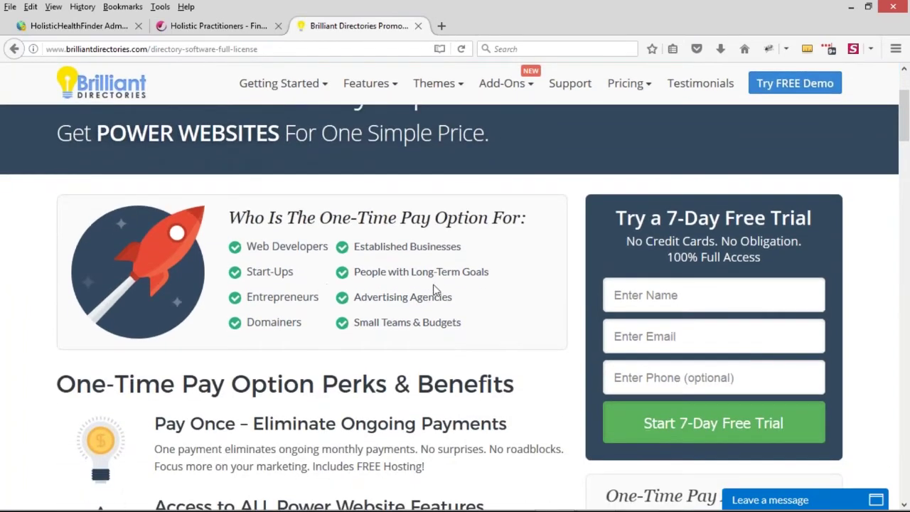
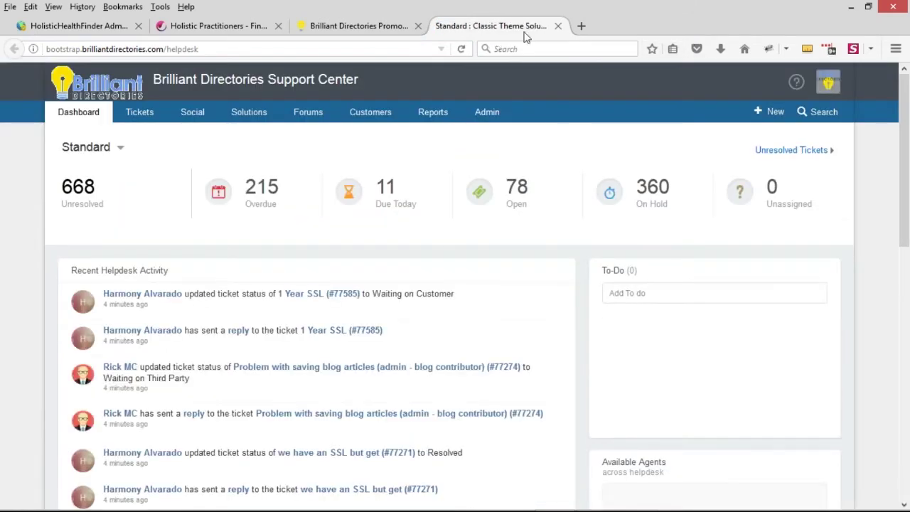
Close the Support Center page and look through the Holistic Practitioner results on HolisticHealthFinder
{"action": "middle_click", "coordinate": [508, 30]}
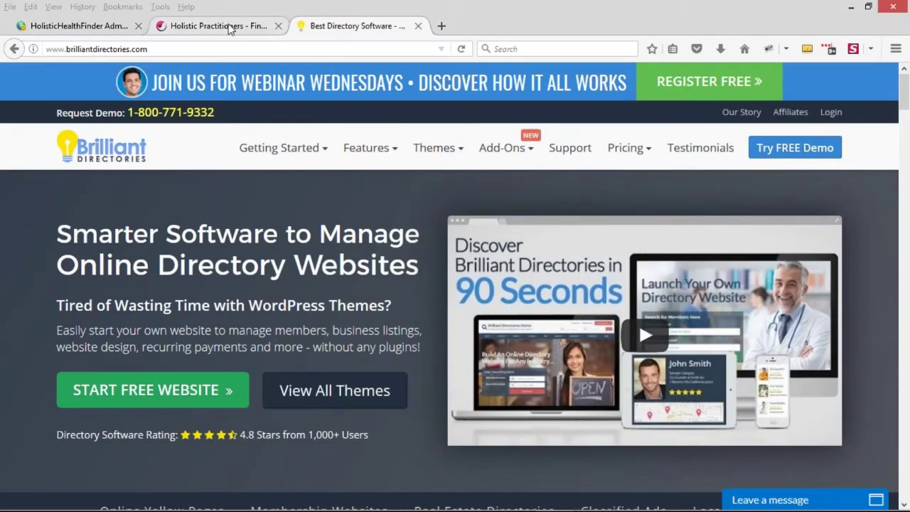
{"action": "left_click", "coordinate": [230, 27]}
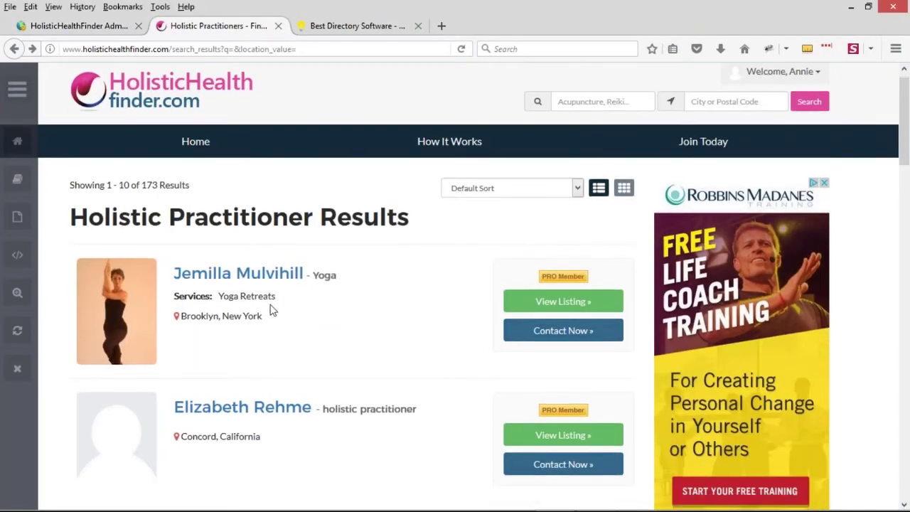
{"action": "scroll", "coordinate": [271, 308], "scroll_direction": "down", "scroll_amount": 2}
{"action": "scroll", "coordinate": [256, 269], "scroll_direction": "down", "scroll_amount": 2}
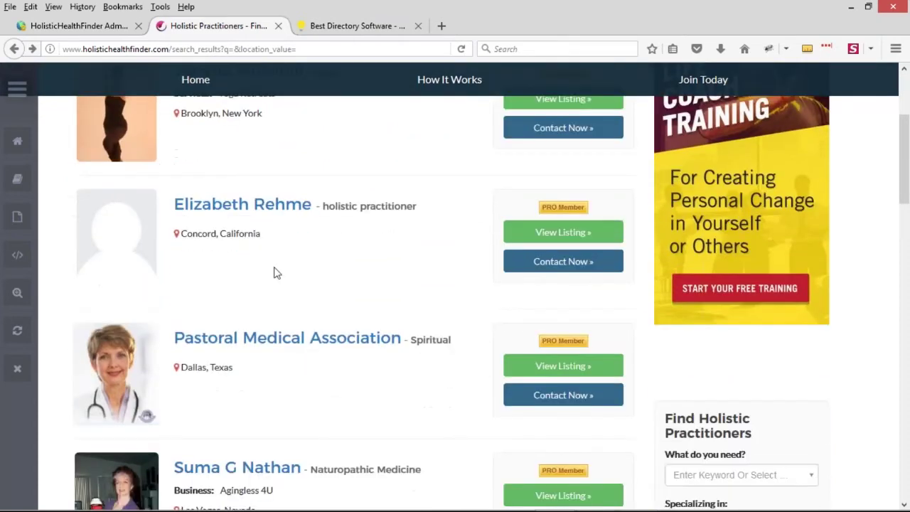
View the listing of the Yoga practitioner in Brooklyn, New York, and open the site's How It Works page
{"action": "scroll", "coordinate": [281, 267], "scroll_direction": "up", "scroll_amount": 3}
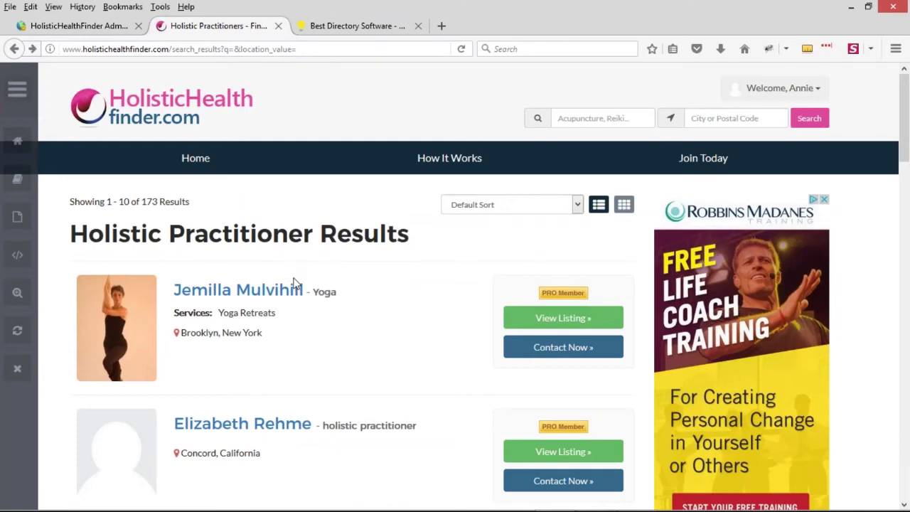
{"action": "left_click", "coordinate": [294, 292]}
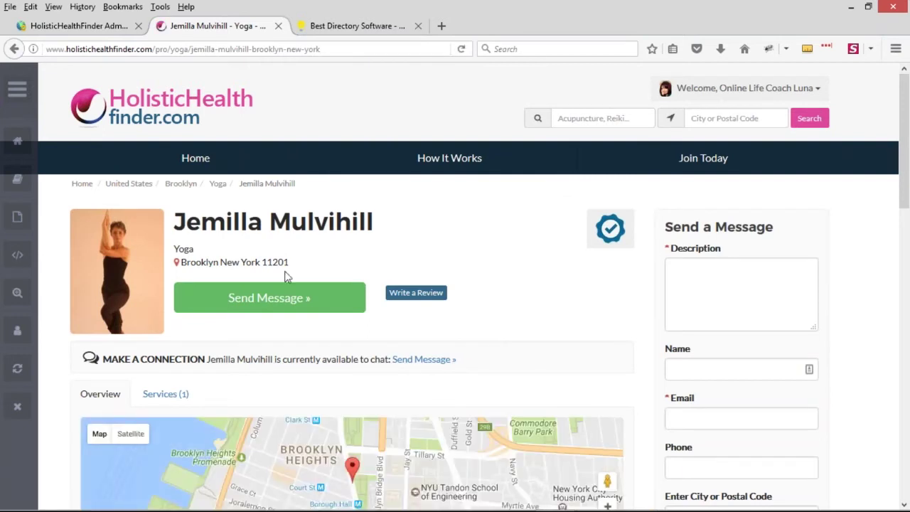
{"action": "left_click", "coordinate": [494, 169]}
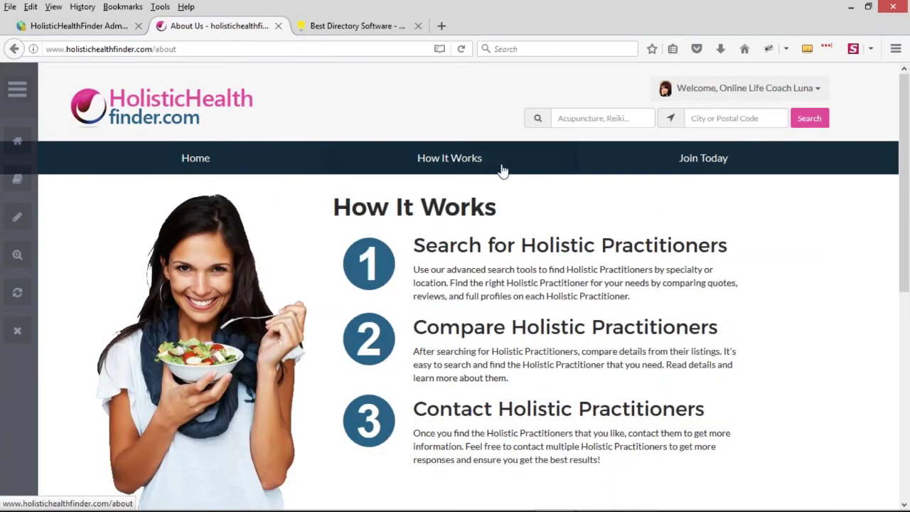
Look over the three-step explanation on the How It Works page
{"action": "scroll", "coordinate": [455, 284], "scroll_direction": "down", "scroll_amount": 2}
{"action": "left_click_drag", "start_coordinate": [600, 396], "coordinate": [350, 139]}
{"action": "left_click", "coordinate": [396, 137]}
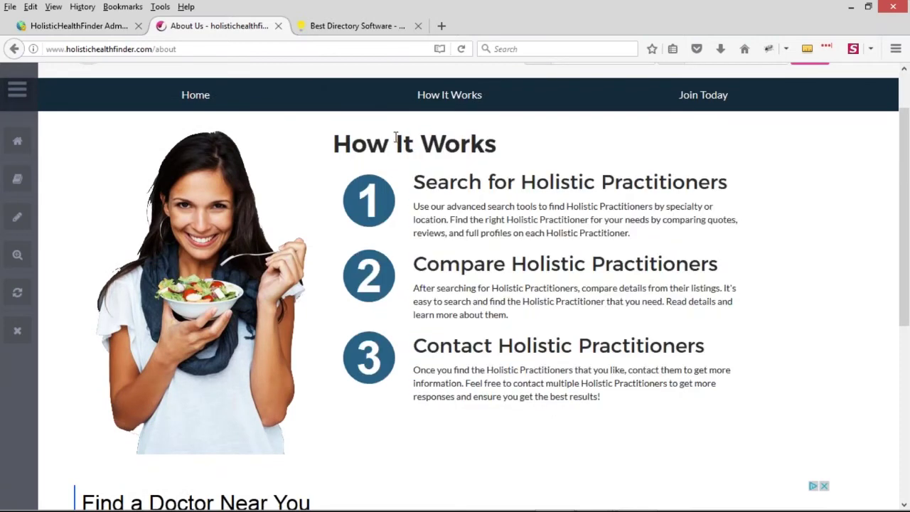
{"action": "scroll", "coordinate": [520, 228], "scroll_direction": "up", "scroll_amount": 2}
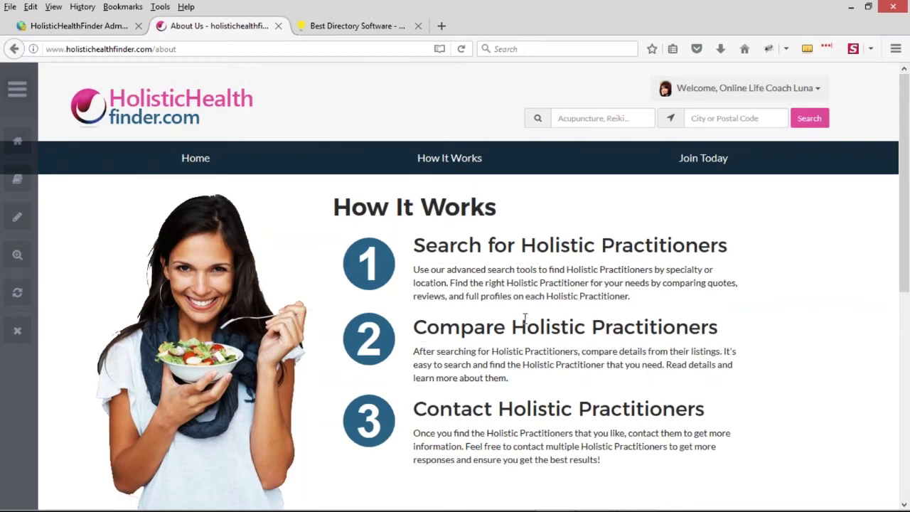
{"action": "scroll", "coordinate": [564, 272], "scroll_direction": "down", "scroll_amount": 2}
{"action": "scroll", "coordinate": [587, 305], "scroll_direction": "up", "scroll_amount": 2}
Log out of the member account in a separate tab and reload the How It Works page
{"action": "left_click", "coordinate": [816, 94]}
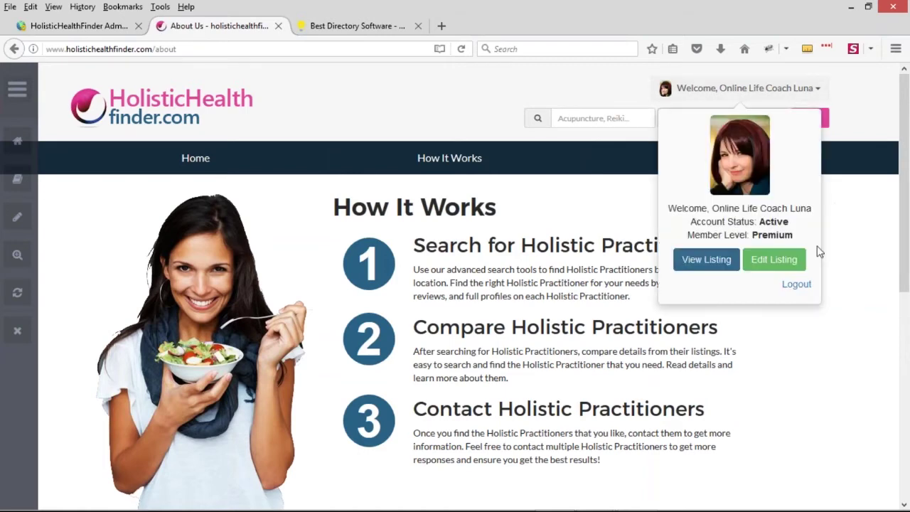
{"action": "middle_click", "coordinate": [798, 285]}
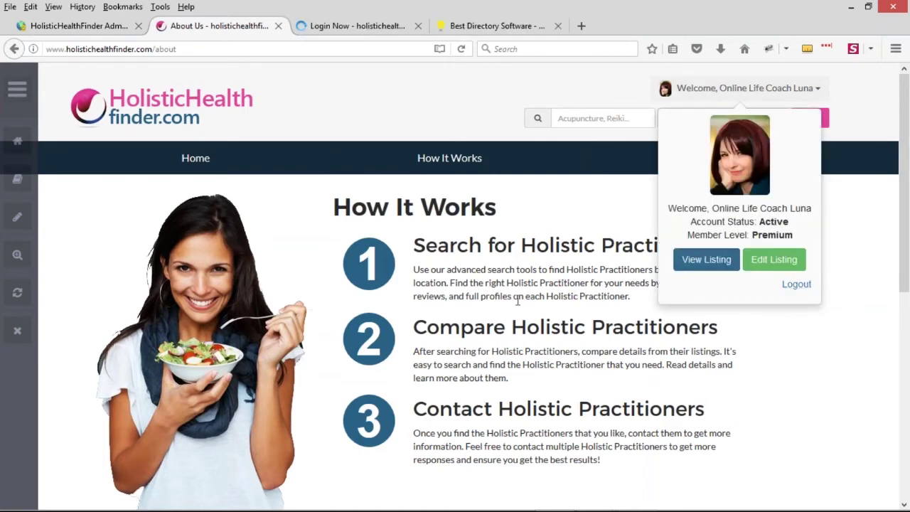
{"action": "key", "text": "F5"}
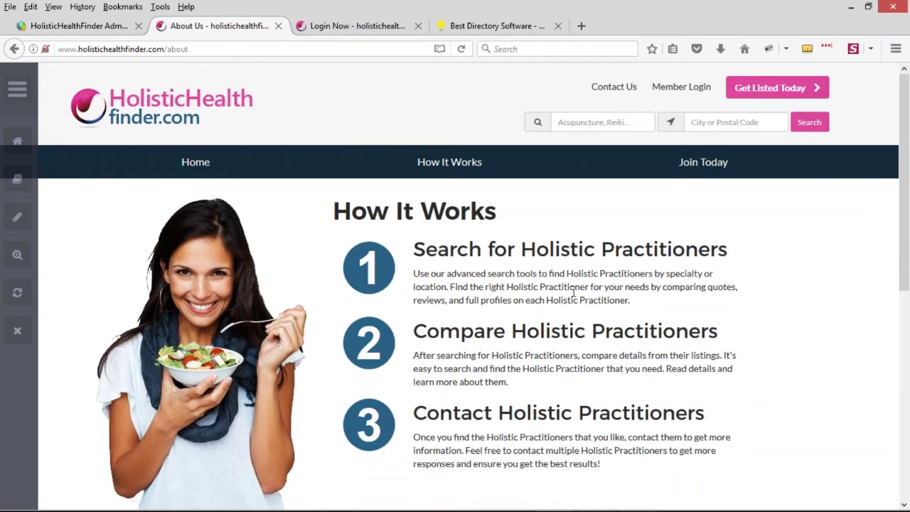
Open the How It Works page for editing in a new tab and switch to its Edit Web Page screen
{"action": "left_click", "coordinate": [17, 89]}
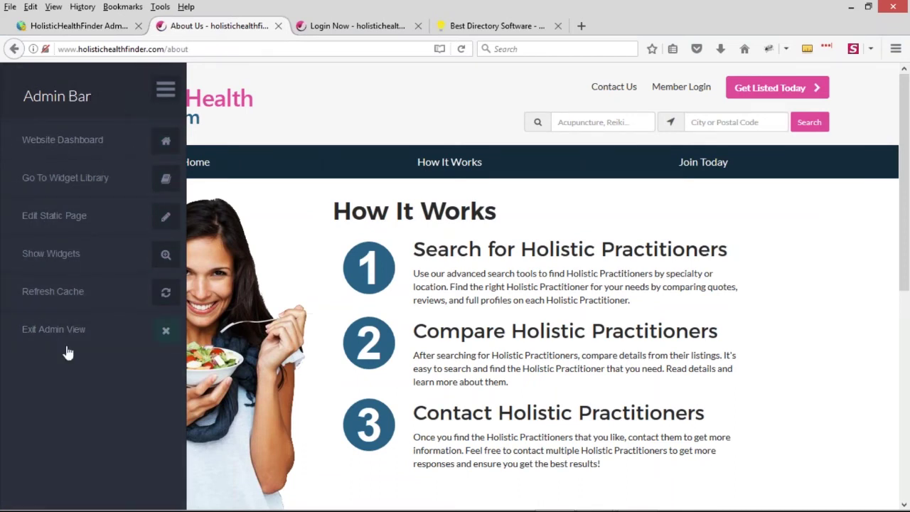
{"action": "middle_click", "coordinate": [56, 226]}
{"action": "left_click", "coordinate": [165, 89]}
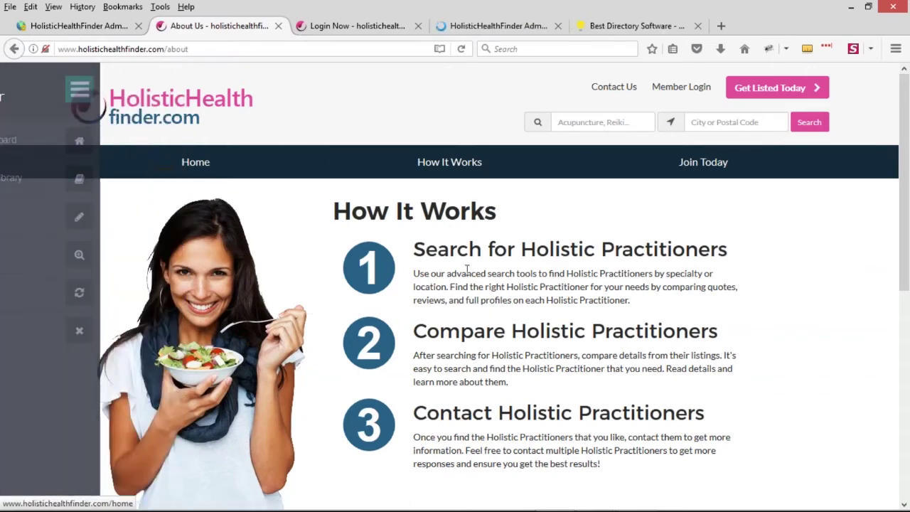
{"action": "left_click", "coordinate": [493, 27]}
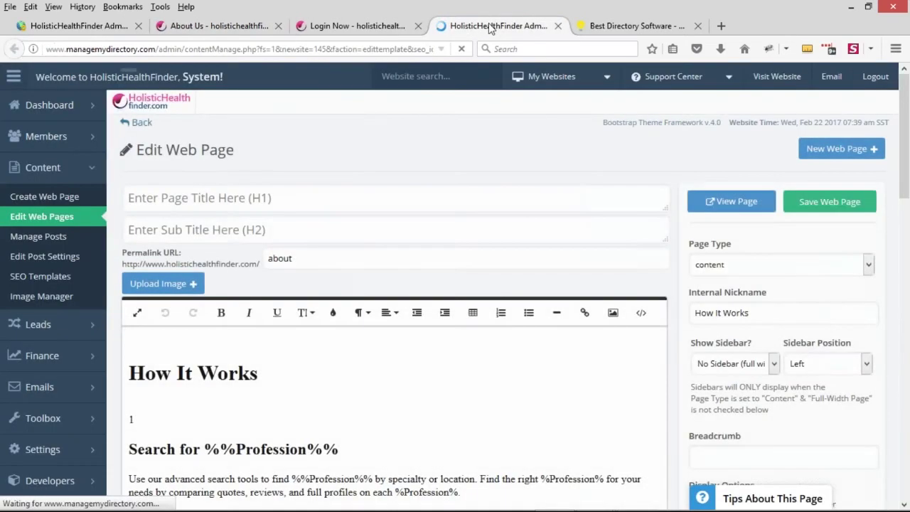
Enable the Members-Only Page display option for the How It Works page
{"action": "scroll", "coordinate": [637, 150], "scroll_direction": "down", "scroll_amount": 4}
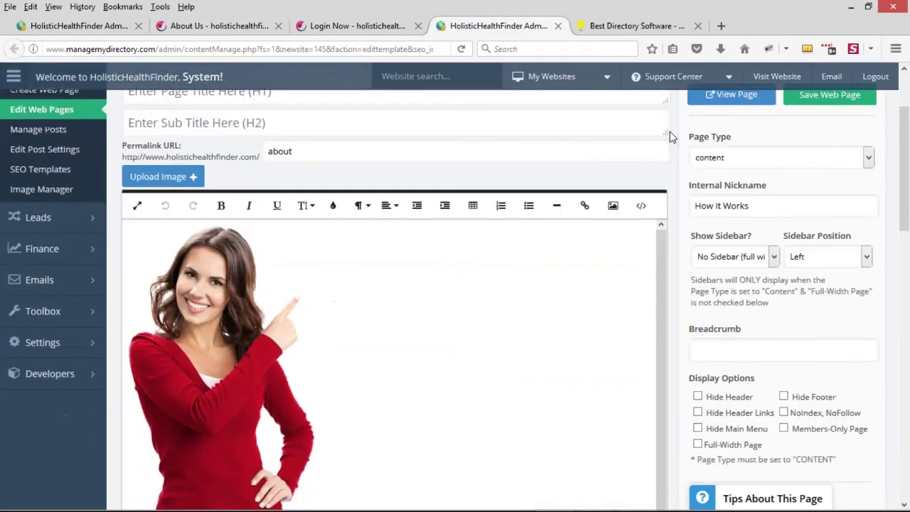
{"action": "scroll", "coordinate": [667, 131], "scroll_direction": "down", "scroll_amount": 2}
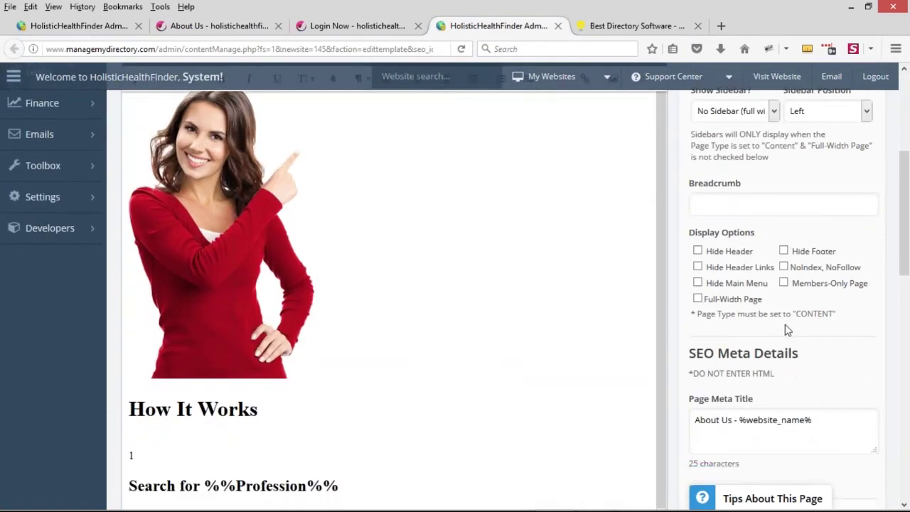
{"action": "scroll", "coordinate": [792, 325], "scroll_direction": "down", "scroll_amount": 2}
{"action": "left_click_drag", "start_coordinate": [689, 169], "coordinate": [756, 171]}
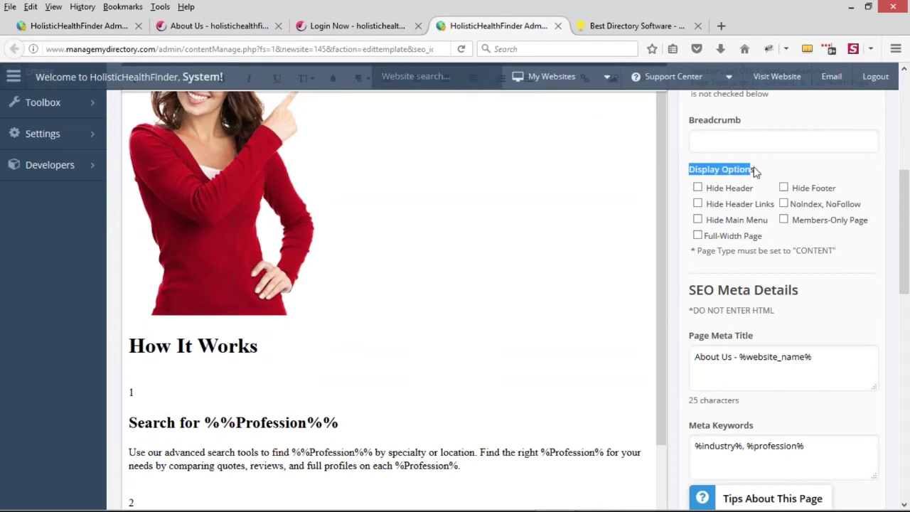
{"action": "left_click", "coordinate": [784, 221]}
Examine the How It Works page's HTML source, body content and permalink in the web page editor
{"action": "scroll", "coordinate": [829, 254], "scroll_direction": "down", "scroll_amount": 2}
{"action": "scroll", "coordinate": [224, 263], "scroll_direction": "up", "scroll_amount": 10}
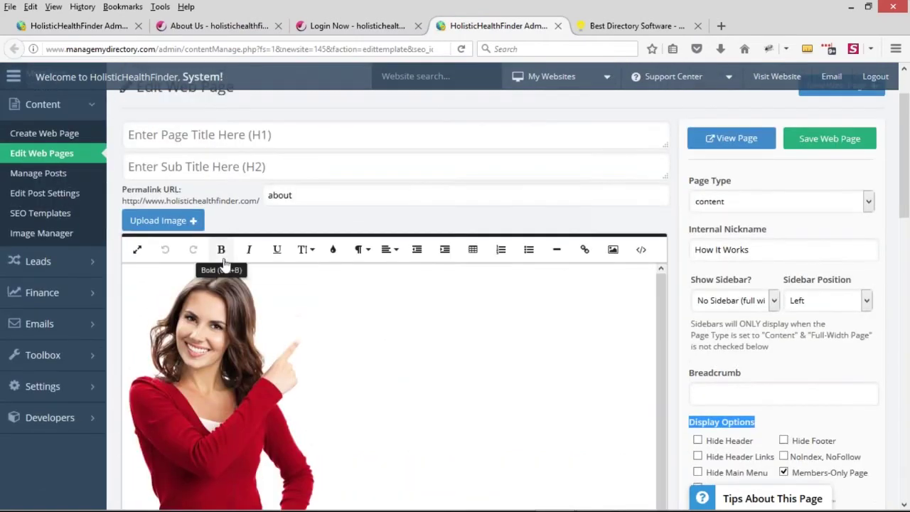
{"action": "left_click", "coordinate": [641, 249]}
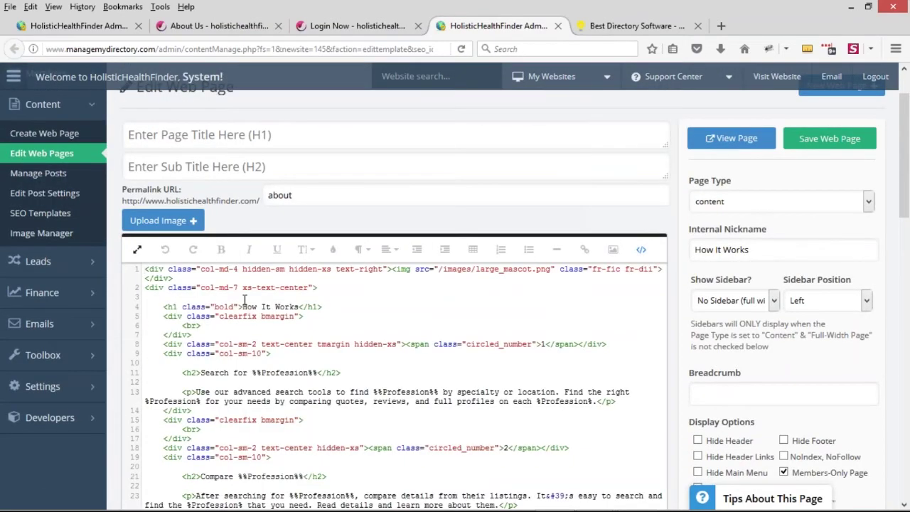
{"action": "scroll", "coordinate": [244, 299], "scroll_direction": "down", "scroll_amount": 5}
{"action": "scroll", "coordinate": [301, 272], "scroll_direction": "down", "scroll_amount": 1}
{"action": "scroll", "coordinate": [301, 273], "scroll_direction": "up", "scroll_amount": 4}
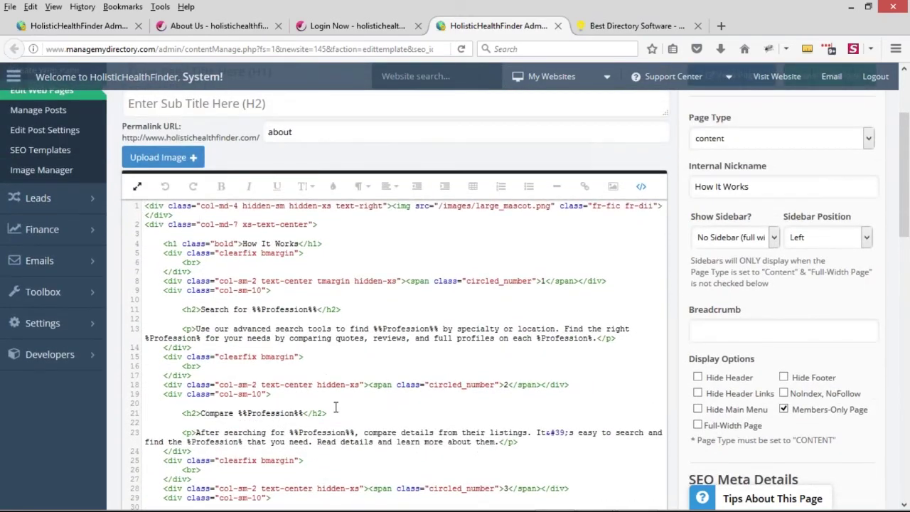
{"action": "left_click", "coordinate": [641, 187]}
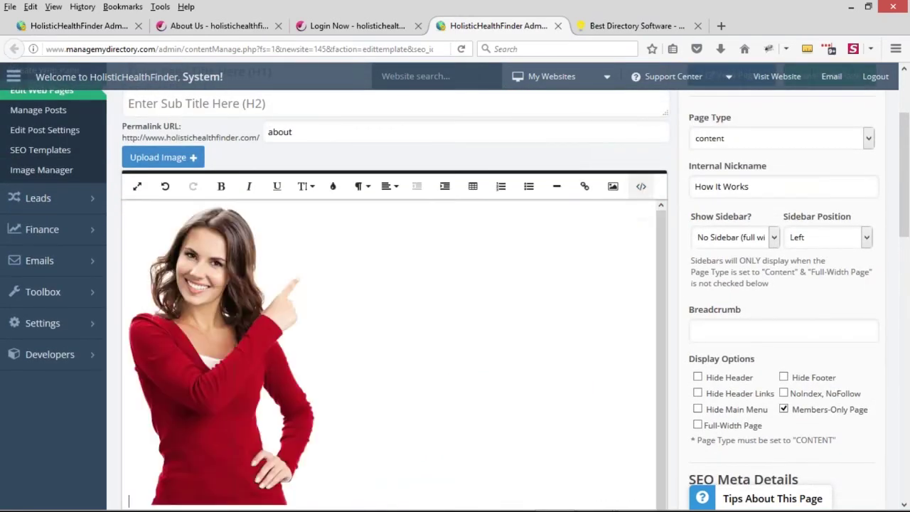
{"action": "scroll", "coordinate": [401, 259], "scroll_direction": "down", "scroll_amount": 8}
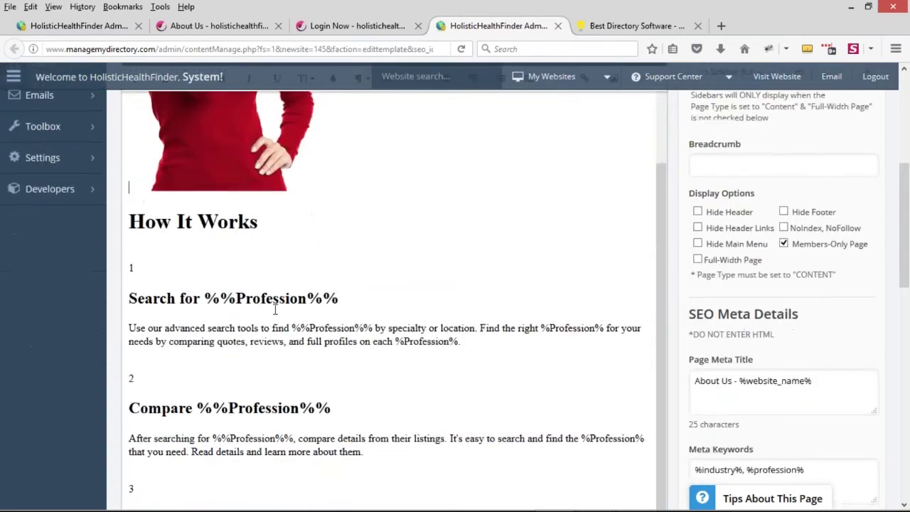
{"action": "scroll", "coordinate": [294, 241], "scroll_direction": "down", "scroll_amount": 2}
{"action": "scroll", "coordinate": [294, 241], "scroll_direction": "up", "scroll_amount": 8}
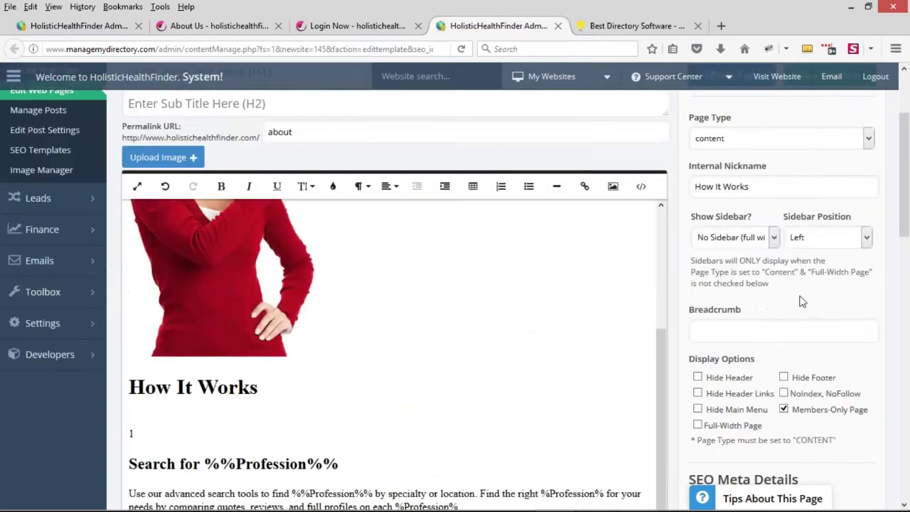
{"action": "scroll", "coordinate": [382, 219], "scroll_direction": "up", "scroll_amount": 3}
{"action": "left_click_drag", "start_coordinate": [315, 266], "coordinate": [258, 264]}
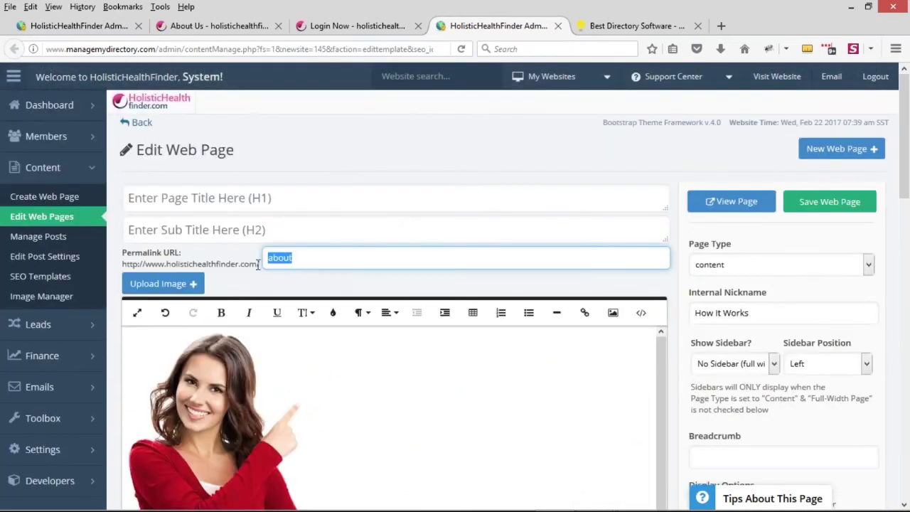
Save the How It Works page with Members-Only Page turned on
{"action": "scroll", "coordinate": [561, 260], "scroll_direction": "down", "scroll_amount": 5}
{"action": "left_click", "coordinate": [785, 347]}
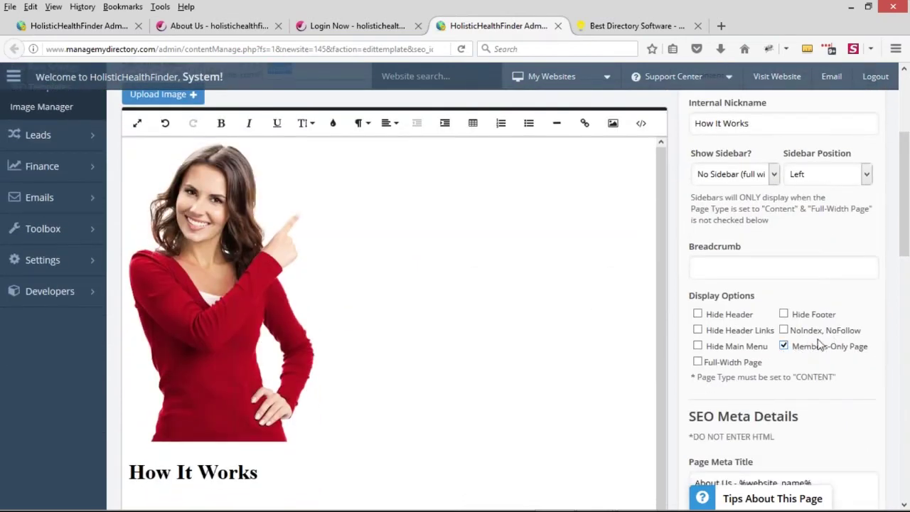
{"action": "scroll", "coordinate": [796, 349], "scroll_direction": "up", "scroll_amount": 4}
{"action": "left_click", "coordinate": [829, 205]}
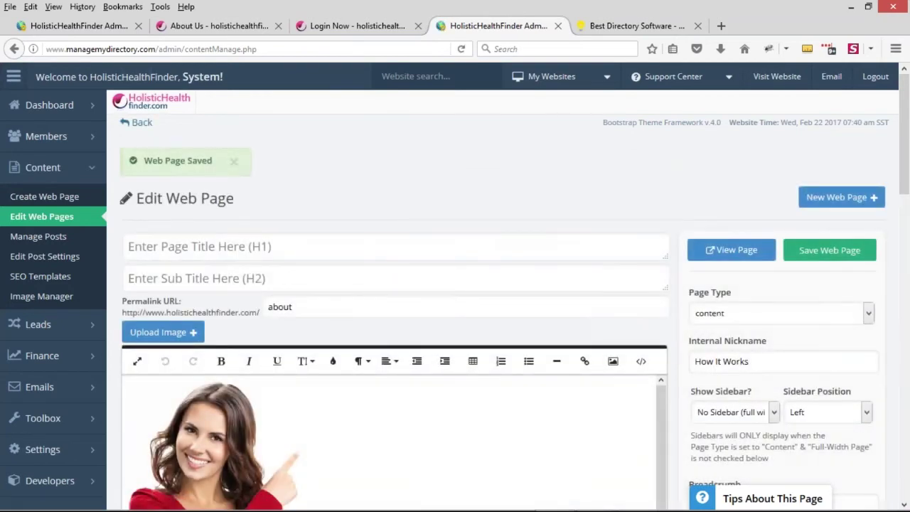
Reload and reopen the How It Works page while logged out to check its members-only restriction
{"action": "left_click", "coordinate": [229, 27]}
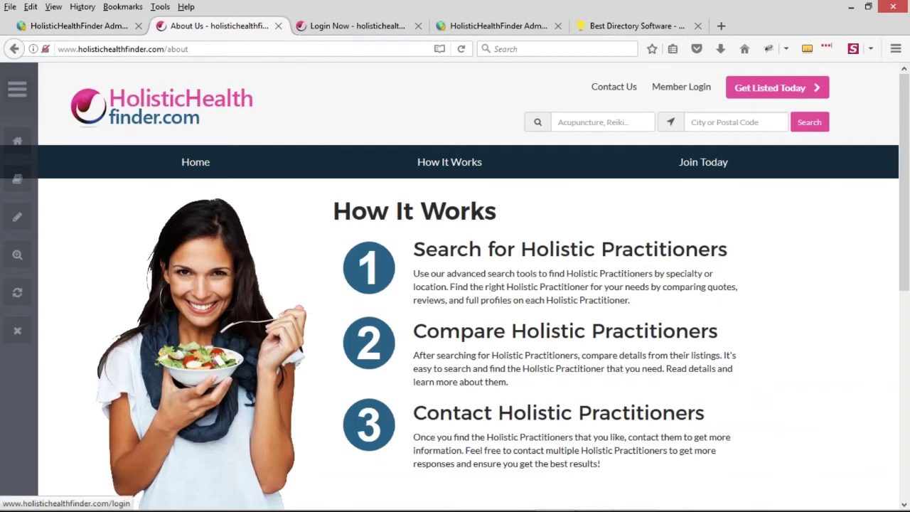
{"action": "left_click", "coordinate": [461, 51]}
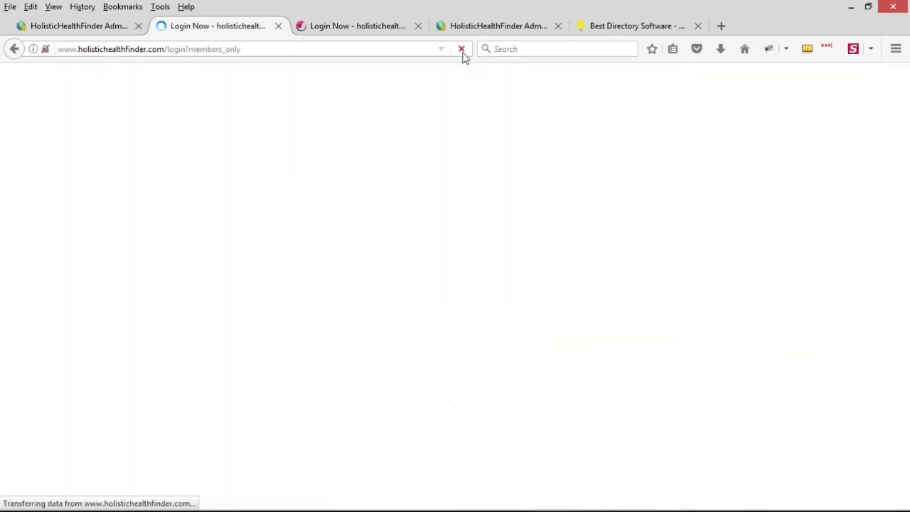
{"action": "left_click_drag", "start_coordinate": [318, 213], "coordinate": [589, 211]}
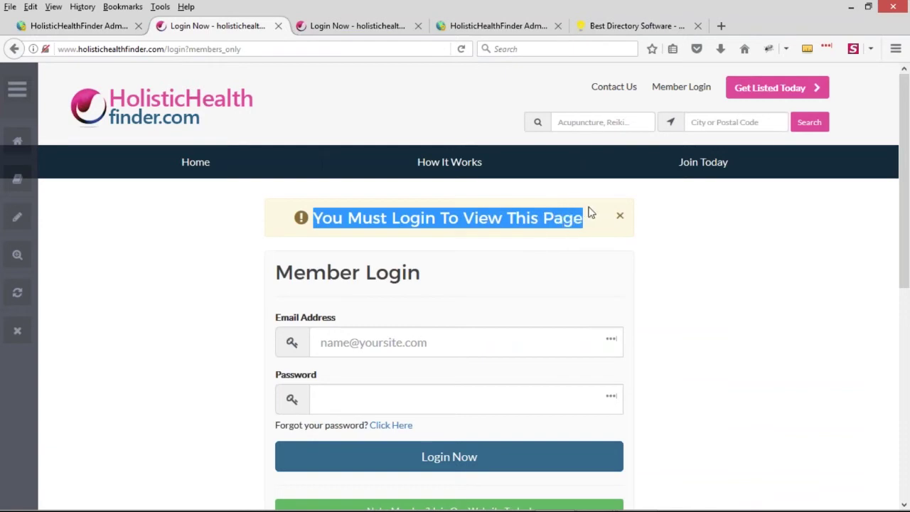
{"action": "left_click", "coordinate": [456, 162]}
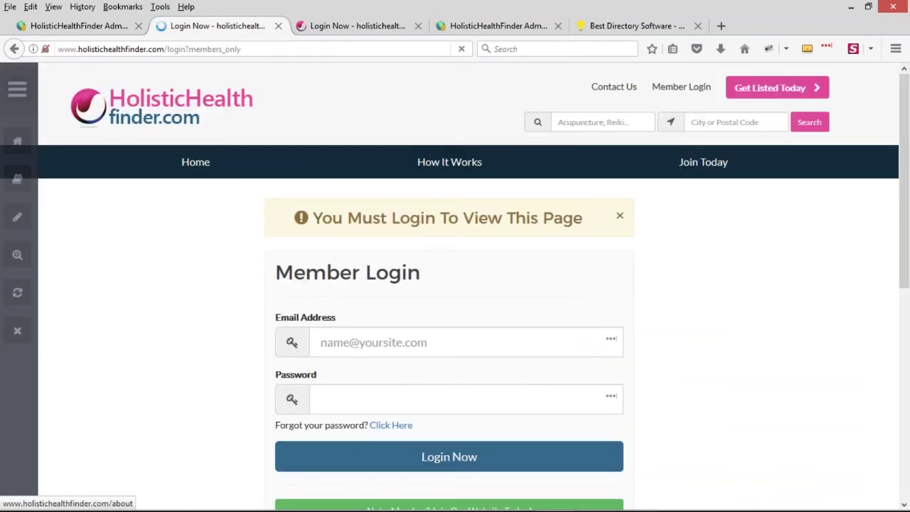
{"action": "scroll", "coordinate": [585, 299], "scroll_direction": "down", "scroll_amount": 3}
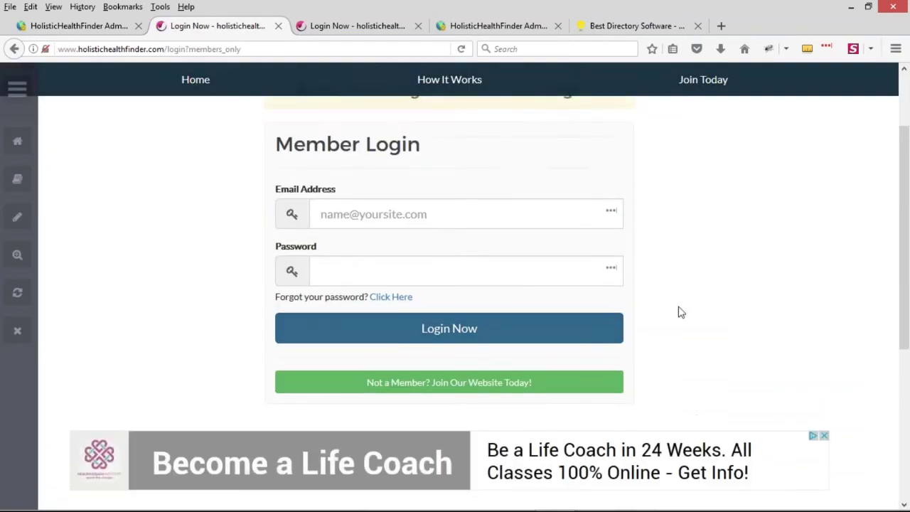
{"action": "scroll", "coordinate": [681, 312], "scroll_direction": "up", "scroll_amount": 3}
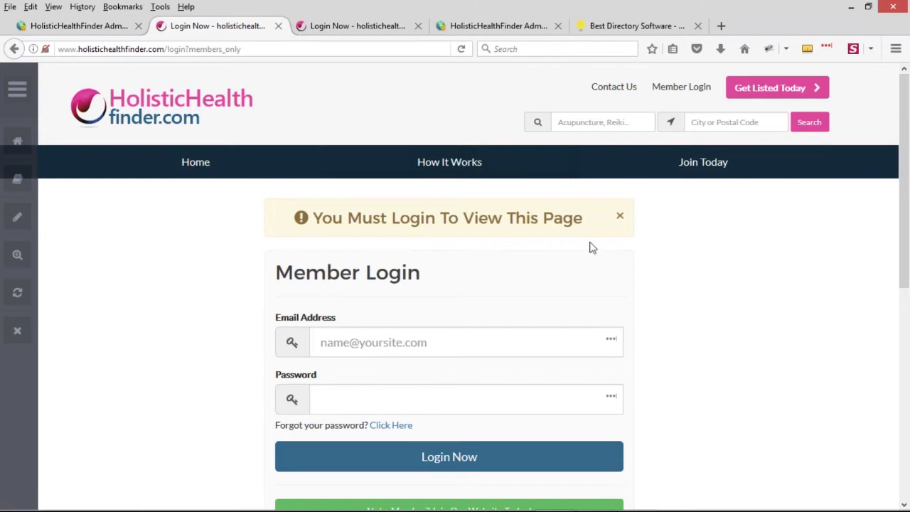
{"action": "scroll", "coordinate": [411, 265], "scroll_direction": "down", "scroll_amount": 1}
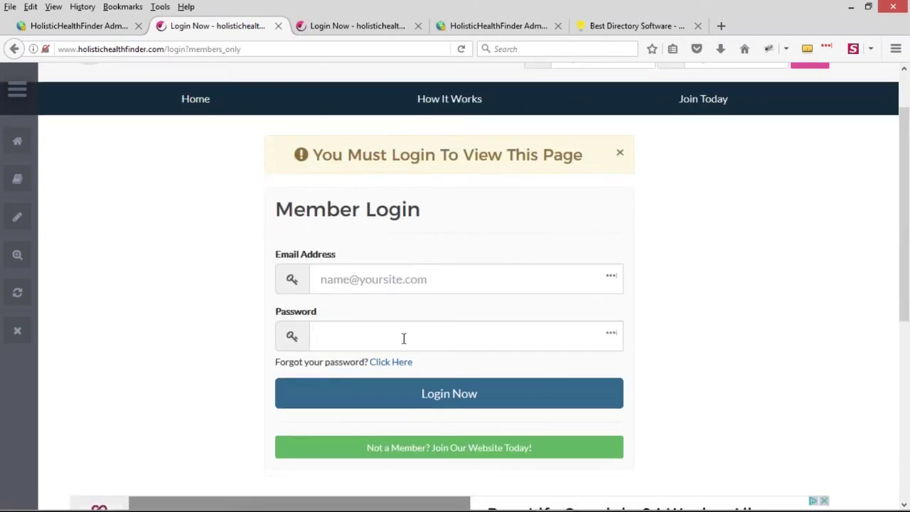
{"action": "scroll", "coordinate": [449, 265], "scroll_direction": "up", "scroll_amount": 1}
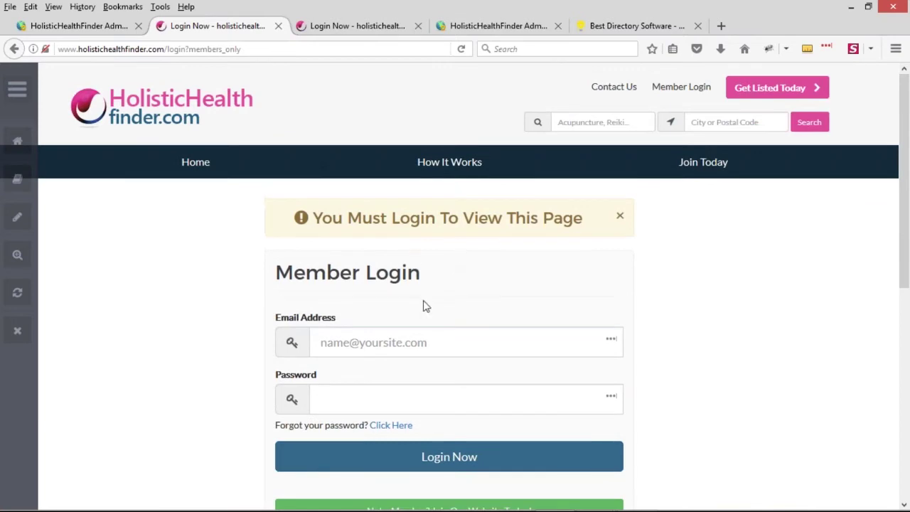
Turn off Members-Only Page for the How It Works page and save the web page
{"action": "left_click", "coordinate": [488, 27]}
{"action": "scroll", "coordinate": [839, 299], "scroll_direction": "down", "scroll_amount": 4}
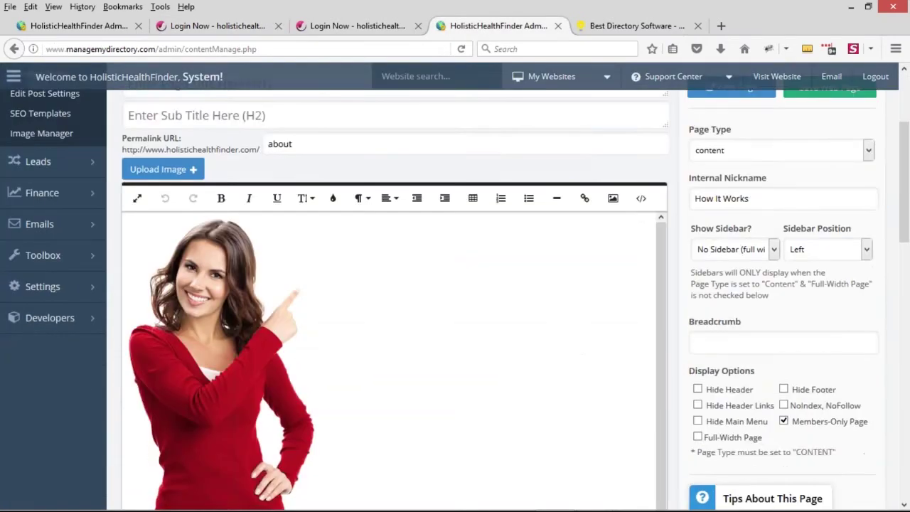
{"action": "left_click", "coordinate": [784, 332]}
{"action": "left_click", "coordinate": [788, 335]}
{"action": "left_click_drag", "start_coordinate": [876, 337], "coordinate": [797, 337]}
{"action": "scroll", "coordinate": [795, 337], "scroll_direction": "up", "scroll_amount": 2}
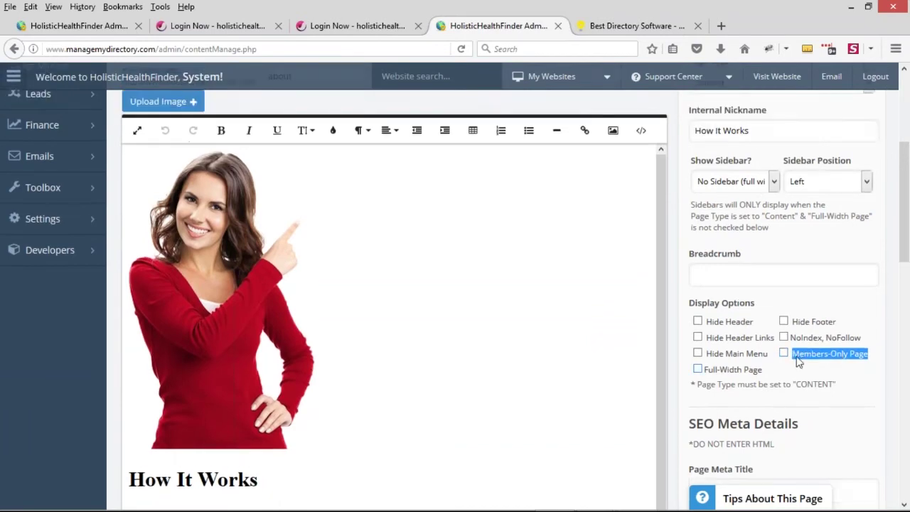
{"action": "left_click", "coordinate": [818, 126]}
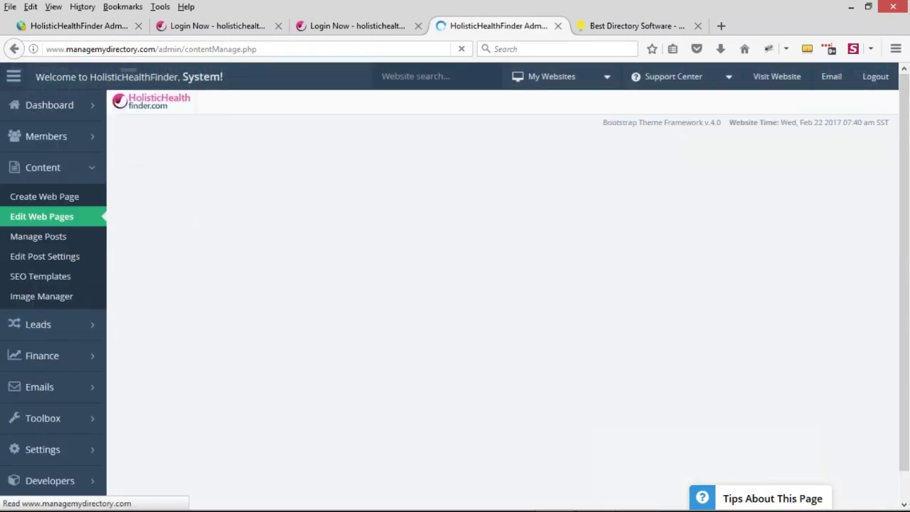
Open the How It Works page while logged out to check its public access, and return to the page editor
{"action": "left_click", "coordinate": [328, 27]}
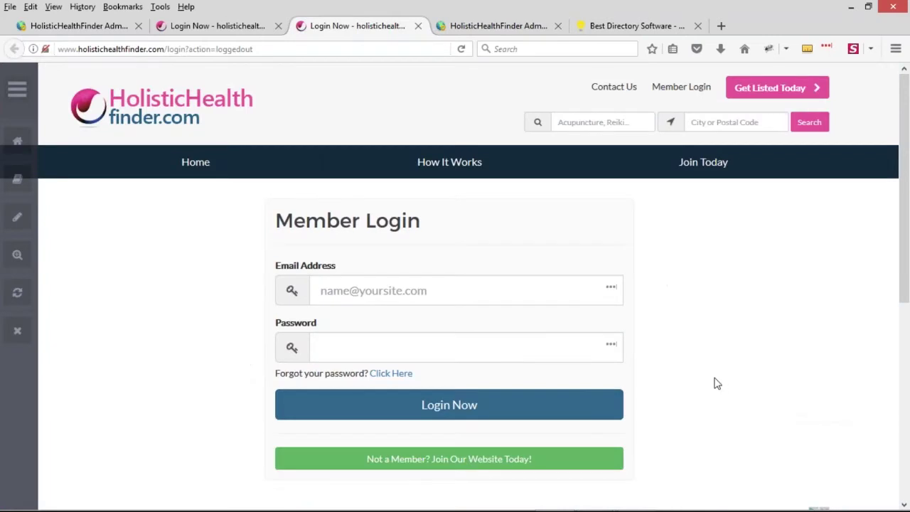
{"action": "left_click", "coordinate": [442, 163]}
{"action": "scroll", "coordinate": [442, 162], "scroll_direction": "down", "scroll_amount": 2}
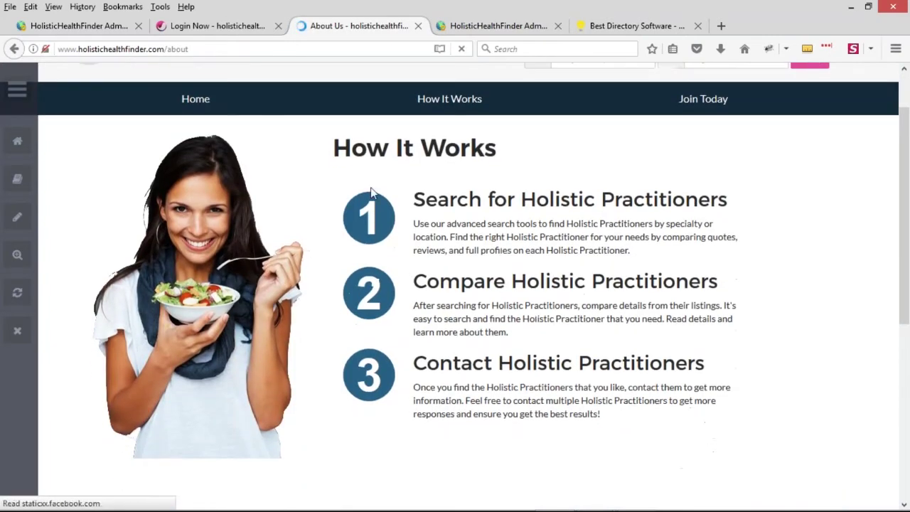
{"action": "left_click_drag", "start_coordinate": [334, 149], "coordinate": [728, 400]}
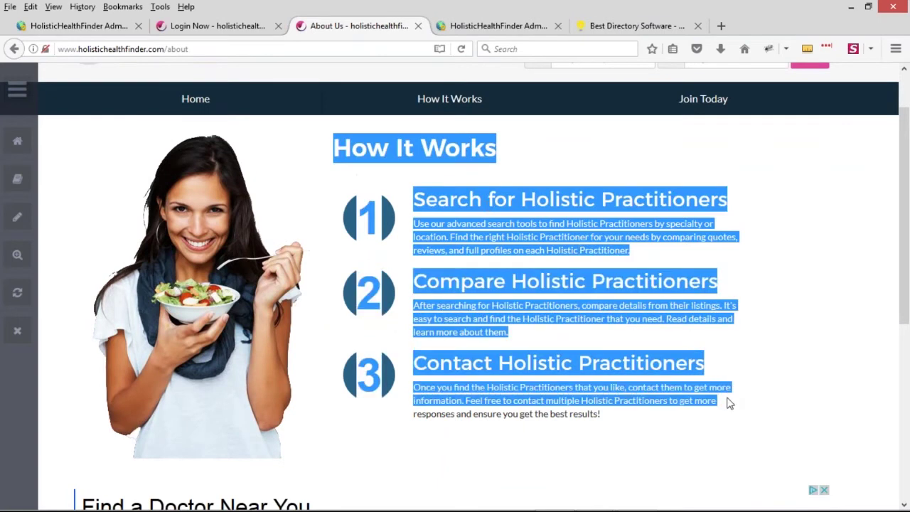
{"action": "left_click", "coordinate": [666, 386]}
{"action": "scroll", "coordinate": [566, 317], "scroll_direction": "up", "scroll_amount": 1}
{"action": "scroll", "coordinate": [566, 318], "scroll_direction": "up", "scroll_amount": 2}
{"action": "left_click", "coordinate": [498, 25]}
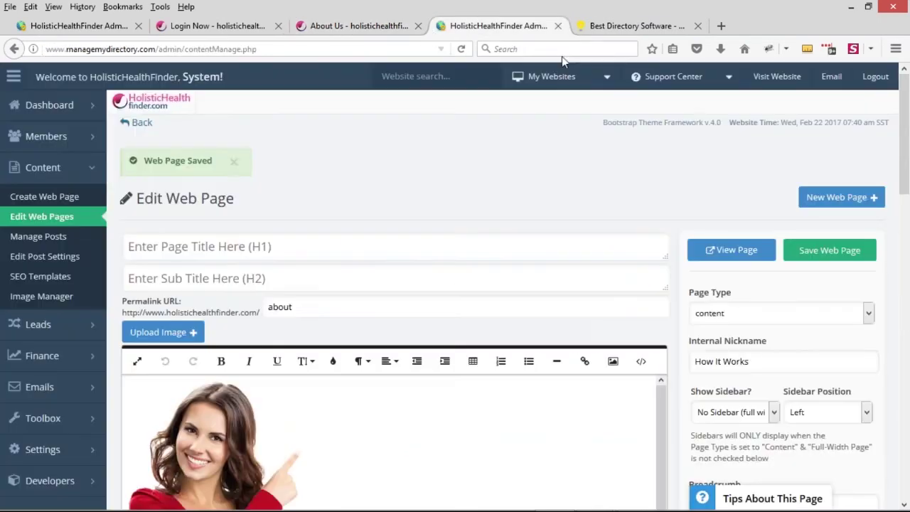
Turn on Hide Header, Hide Footer, Hide Header Links and Hide Main Menu for the How It Works page and save the web page
{"action": "scroll", "coordinate": [747, 238], "scroll_direction": "down", "scroll_amount": 3}
{"action": "scroll", "coordinate": [719, 334], "scroll_direction": "down", "scroll_amount": 2}
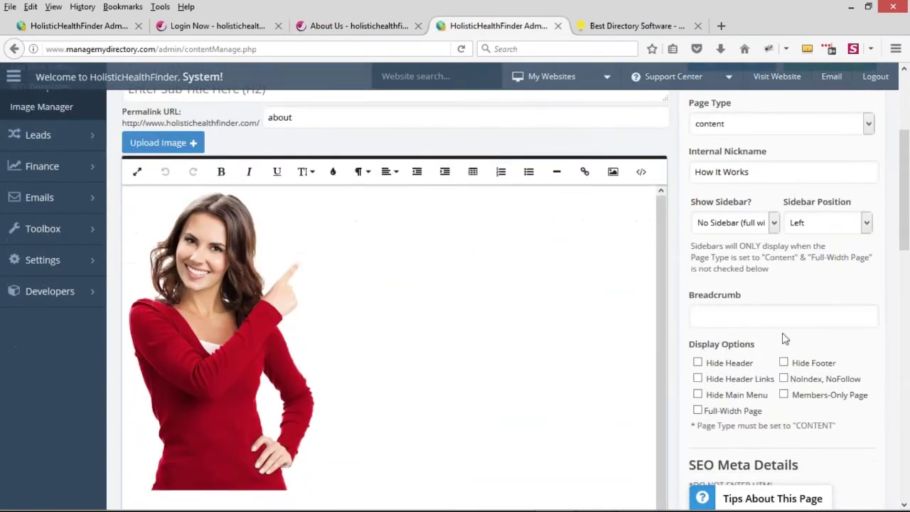
{"action": "scroll", "coordinate": [804, 357], "scroll_direction": "down", "scroll_amount": 2}
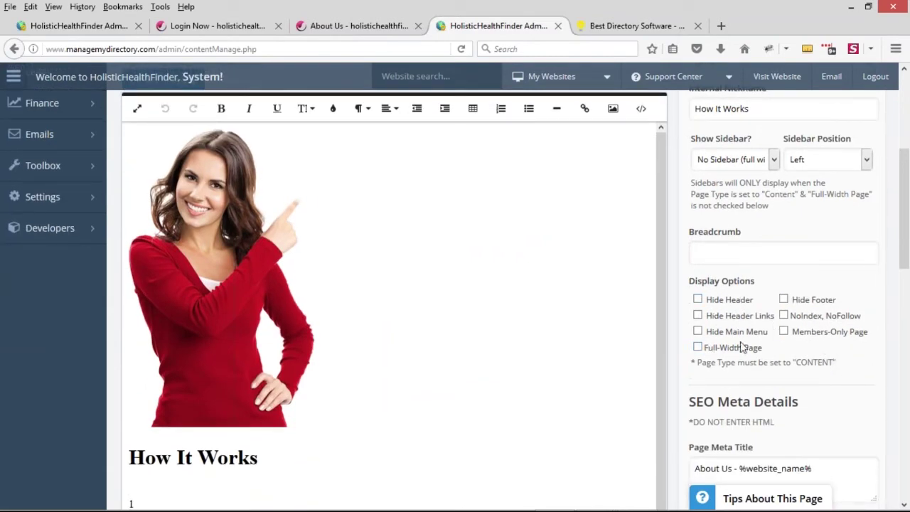
{"action": "left_click", "coordinate": [699, 301]}
{"action": "left_click_drag", "start_coordinate": [790, 316], "coordinate": [863, 317]}
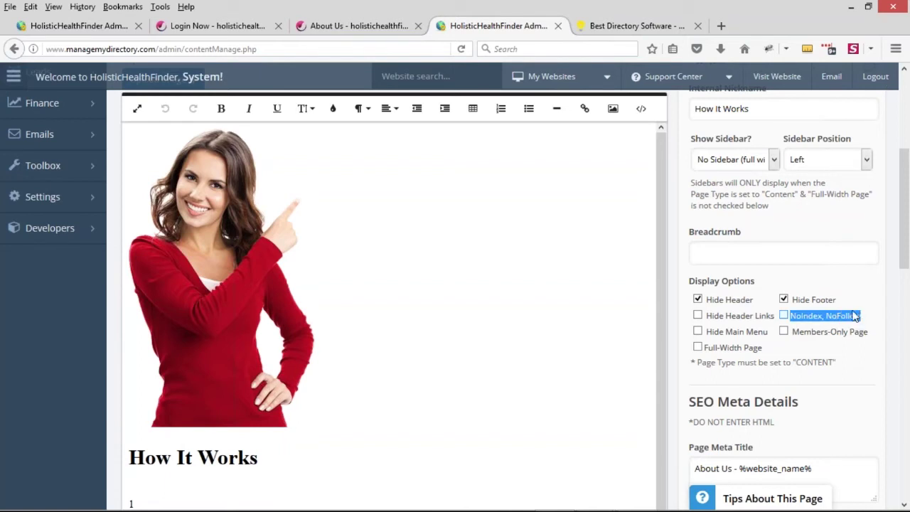
{"action": "left_click", "coordinate": [698, 331]}
{"action": "left_click", "coordinate": [697, 315]}
{"action": "scroll", "coordinate": [775, 427], "scroll_direction": "up", "scroll_amount": 4}
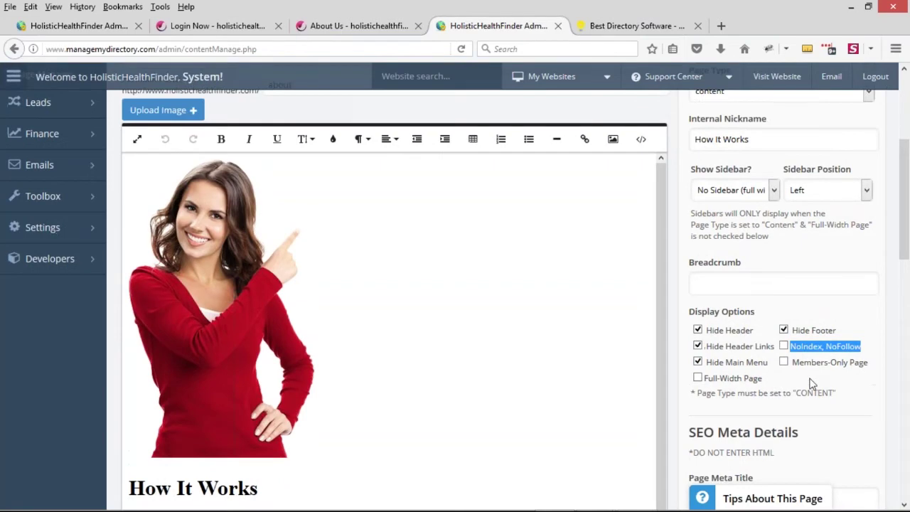
{"action": "scroll", "coordinate": [768, 362], "scroll_direction": "up", "scroll_amount": 2}
{"action": "left_click", "coordinate": [829, 174]}
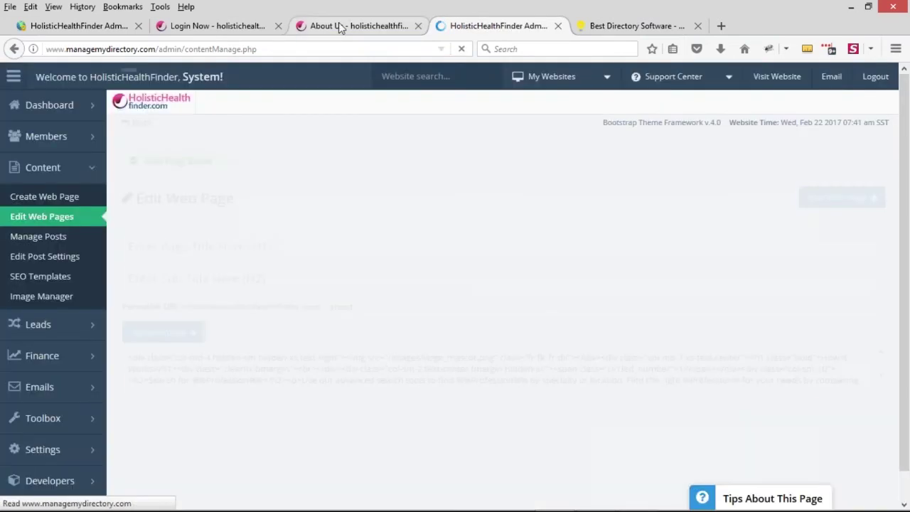
Reload the public How It Works page and examine how its content displays with the hide options applied
{"action": "left_click", "coordinate": [341, 25]}
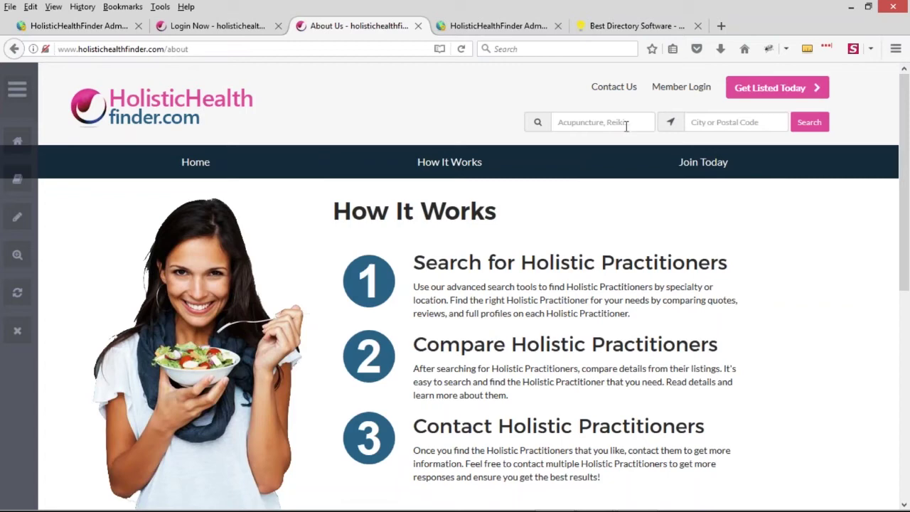
{"action": "left_click", "coordinate": [461, 49]}
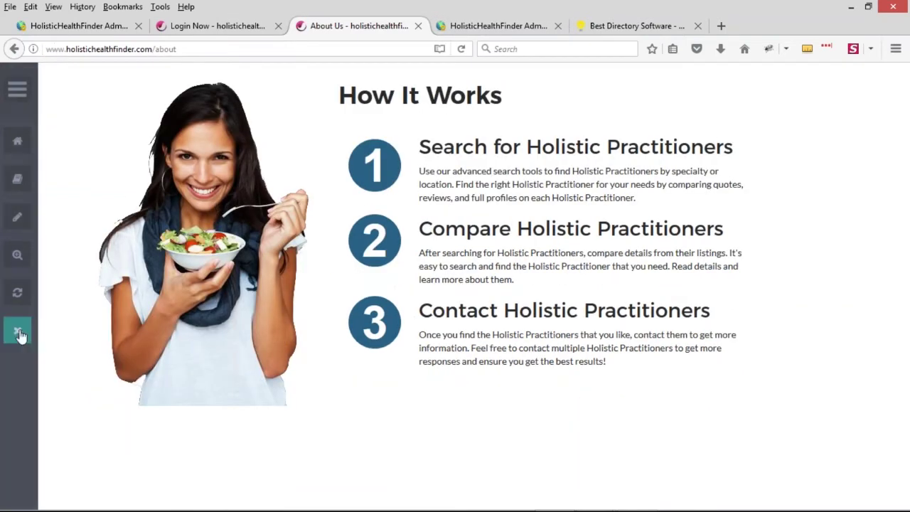
{"action": "left_click", "coordinate": [18, 332]}
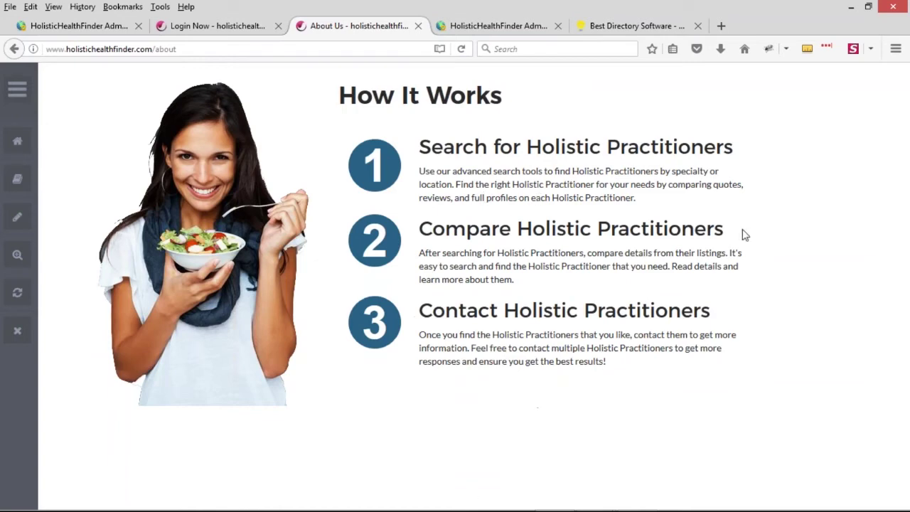
{"action": "triple_click", "coordinate": [762, 253]}
{"action": "left_click_drag", "start_coordinate": [704, 374], "coordinate": [391, 139]}
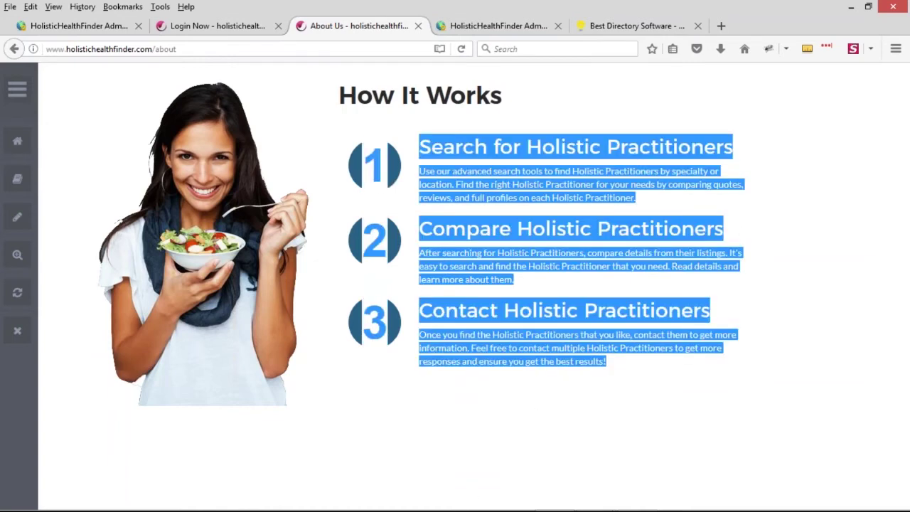
{"action": "left_click", "coordinate": [391, 138]}
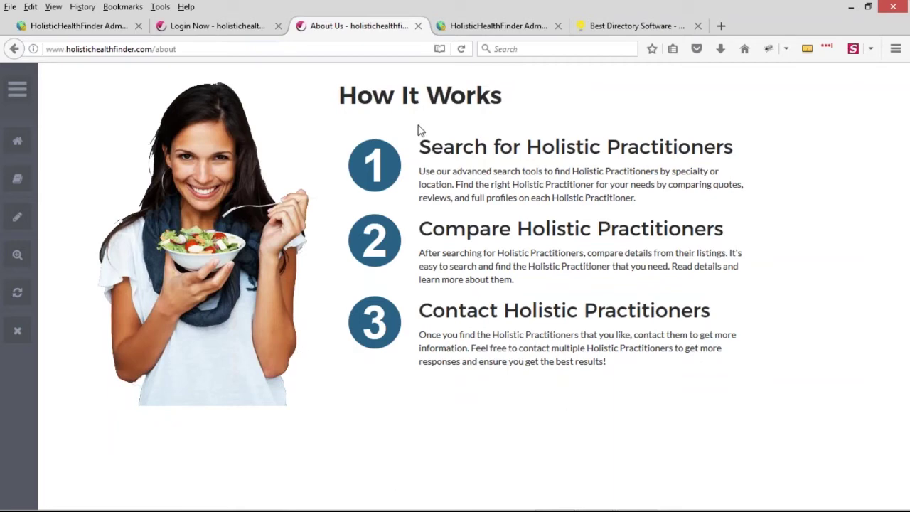
Turn off Hide Main Menu for the How It Works page, save it, and reload the public page
{"action": "left_click", "coordinate": [466, 27]}
{"action": "scroll", "coordinate": [735, 270], "scroll_direction": "down", "scroll_amount": 6}
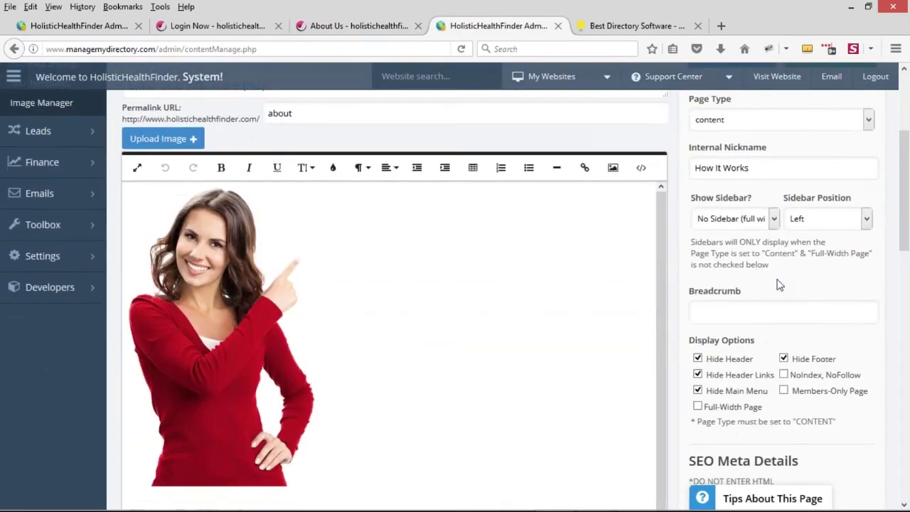
{"action": "left_click", "coordinate": [699, 331]}
{"action": "scroll", "coordinate": [782, 332], "scroll_direction": "up", "scroll_amount": 5}
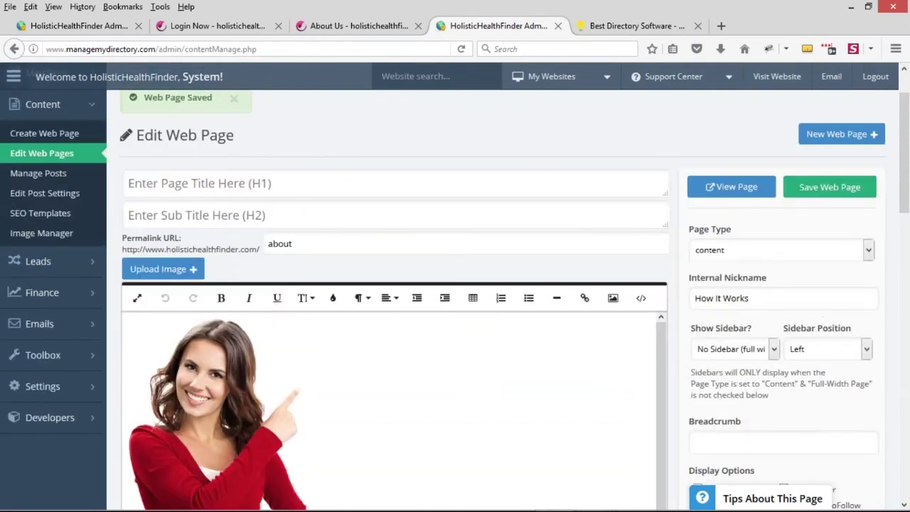
{"action": "left_click", "coordinate": [836, 195]}
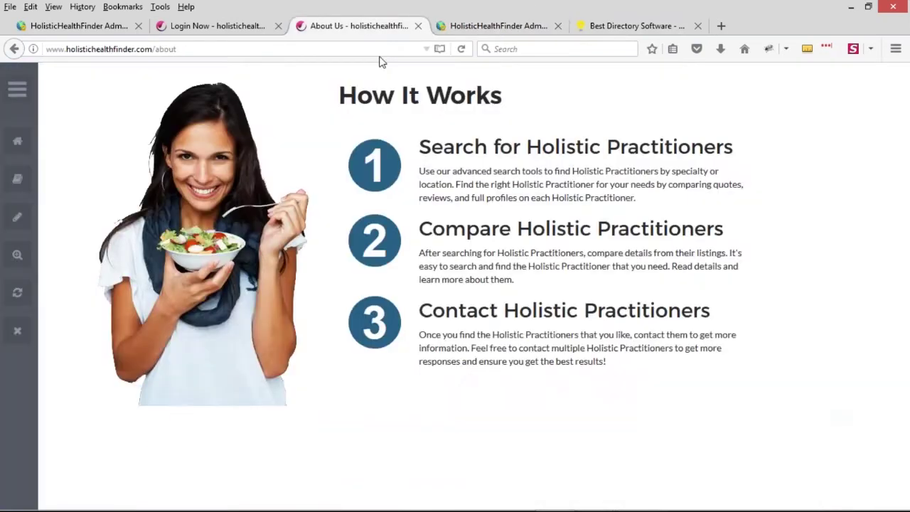
{"action": "left_click", "coordinate": [358, 25]}
{"action": "left_click", "coordinate": [462, 51]}
Turn off Hide Header, Hide Footer and Hide Header Links for the How It Works page, save it, and reload the public page
{"action": "left_click", "coordinate": [498, 25]}
{"action": "scroll", "coordinate": [711, 320], "scroll_direction": "down", "scroll_amount": 3}
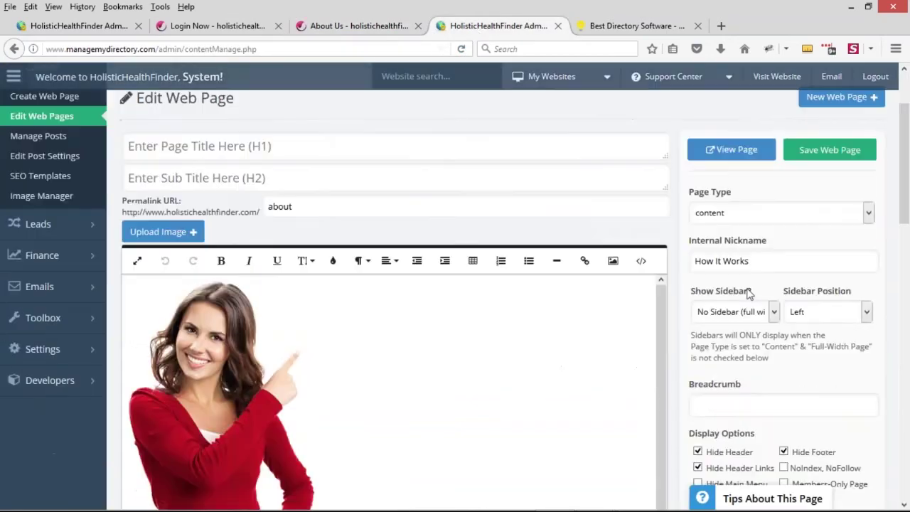
{"action": "left_click", "coordinate": [784, 362]}
{"action": "scroll", "coordinate": [761, 354], "scroll_direction": "up", "scroll_amount": 3}
{"action": "left_click", "coordinate": [822, 257]}
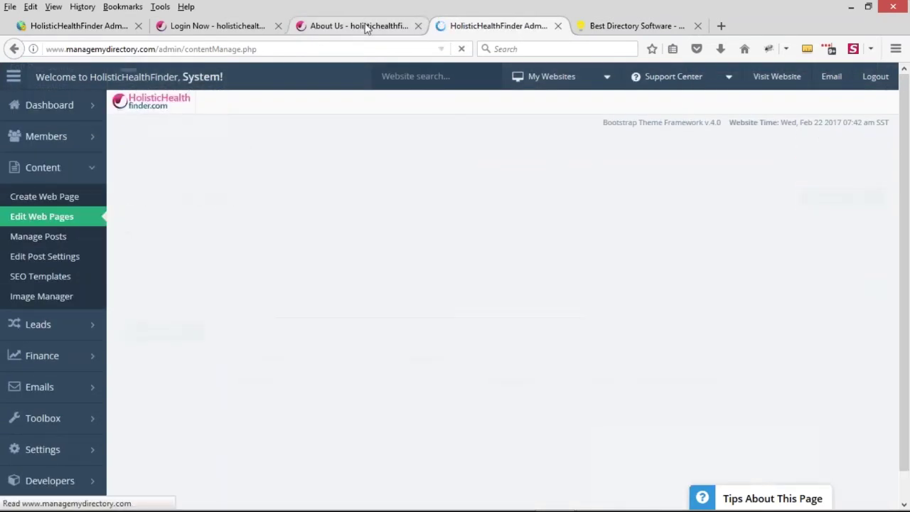
{"action": "left_click", "coordinate": [366, 25]}
{"action": "left_click", "coordinate": [460, 48]}
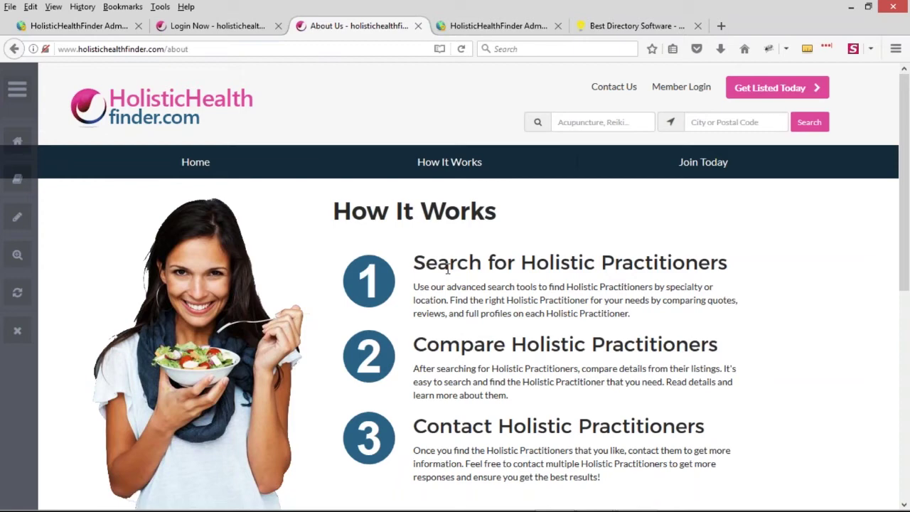
Browse the public Home and How It Works pages to compare their headers, main menus and page layouts
{"action": "scroll", "coordinate": [616, 225], "scroll_direction": "down", "scroll_amount": 1}
{"action": "scroll", "coordinate": [616, 225], "scroll_direction": "up", "scroll_amount": 1}
{"action": "left_click", "coordinate": [184, 165]}
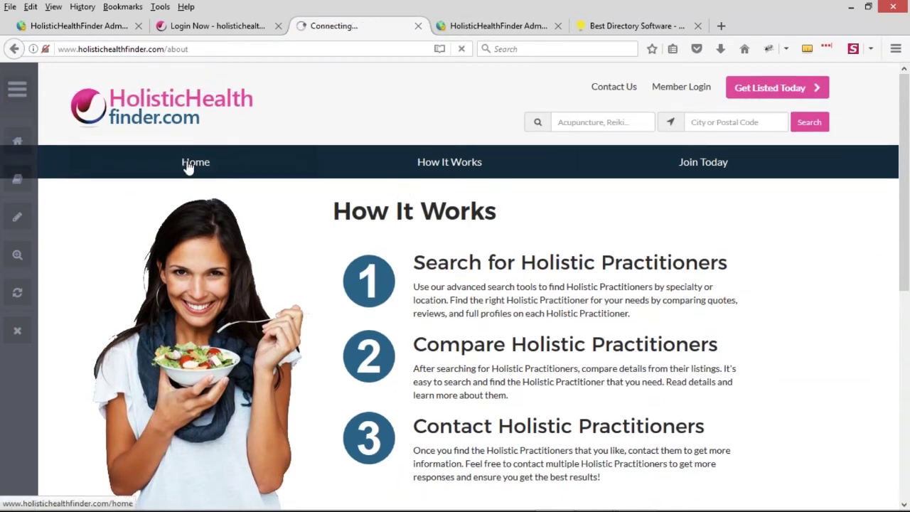
{"action": "scroll", "coordinate": [611, 242], "scroll_direction": "down", "scroll_amount": 5}
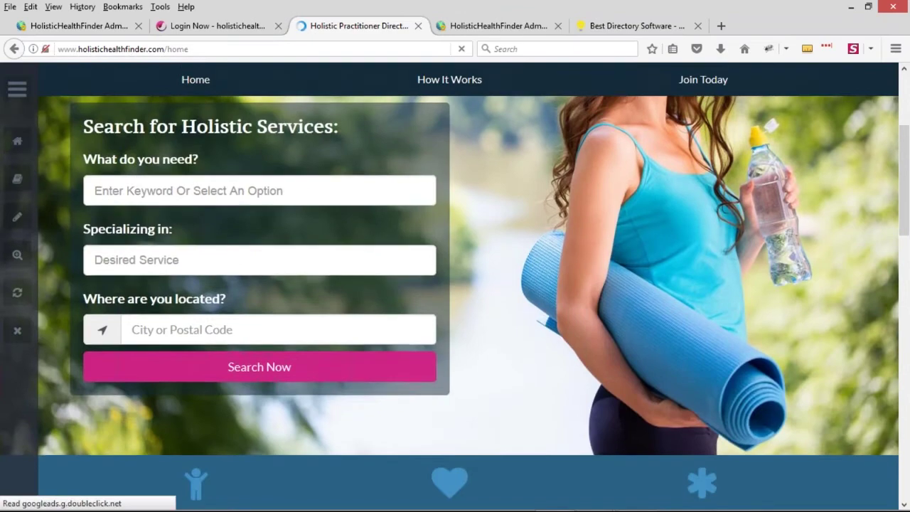
{"action": "scroll", "coordinate": [547, 241], "scroll_direction": "down", "scroll_amount": 2}
{"action": "scroll", "coordinate": [622, 261], "scroll_direction": "up", "scroll_amount": 8}
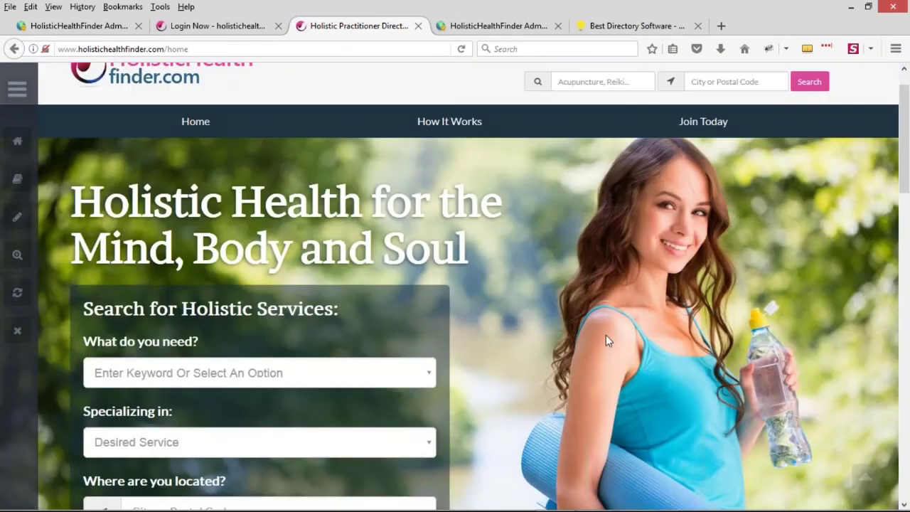
{"action": "left_click", "coordinate": [446, 163]}
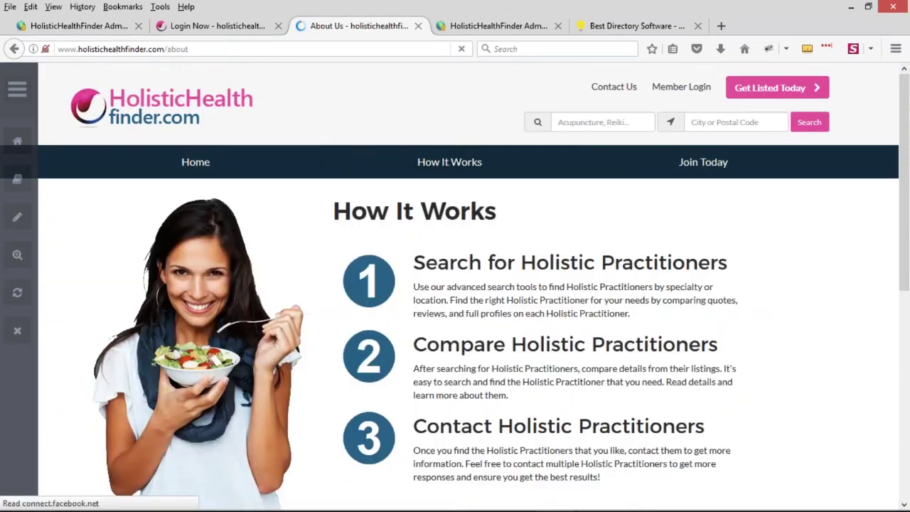
{"action": "scroll", "coordinate": [532, 294], "scroll_direction": "down", "scroll_amount": 4}
{"action": "scroll", "coordinate": [456, 285], "scroll_direction": "up", "scroll_amount": 3}
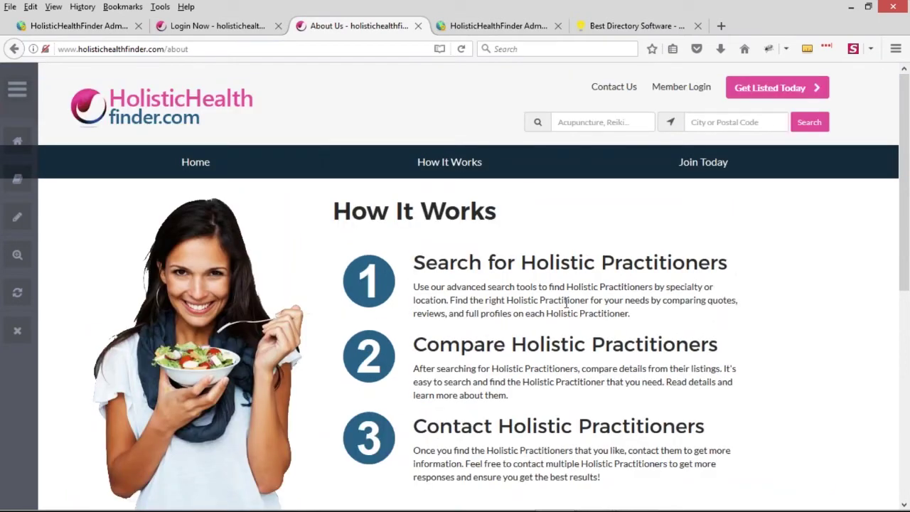
Return to the How It Works page editor and review its header, footer, header links and main menu display options
{"action": "left_click", "coordinate": [490, 29]}
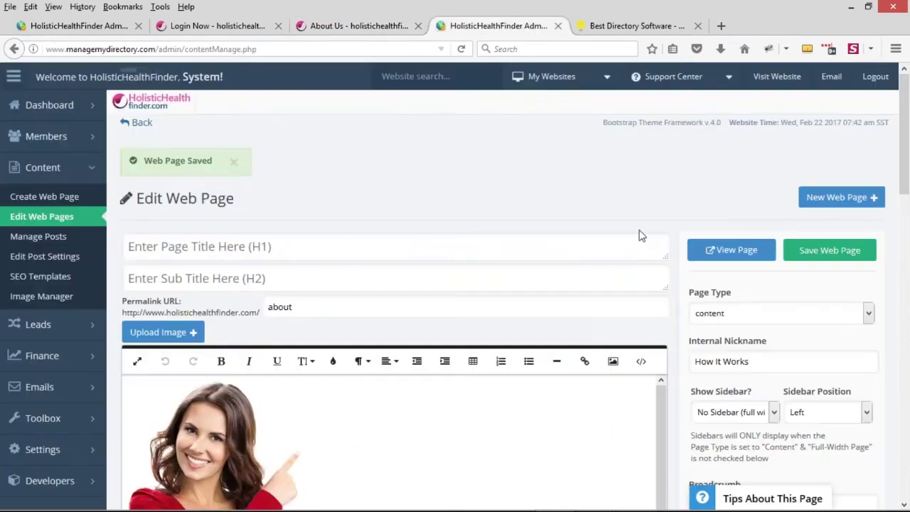
{"action": "scroll", "coordinate": [763, 225], "scroll_direction": "down", "scroll_amount": 1}
{"action": "scroll", "coordinate": [763, 225], "scroll_direction": "down", "scroll_amount": 3}
{"action": "left_click_drag", "start_coordinate": [759, 319], "coordinate": [748, 315]}
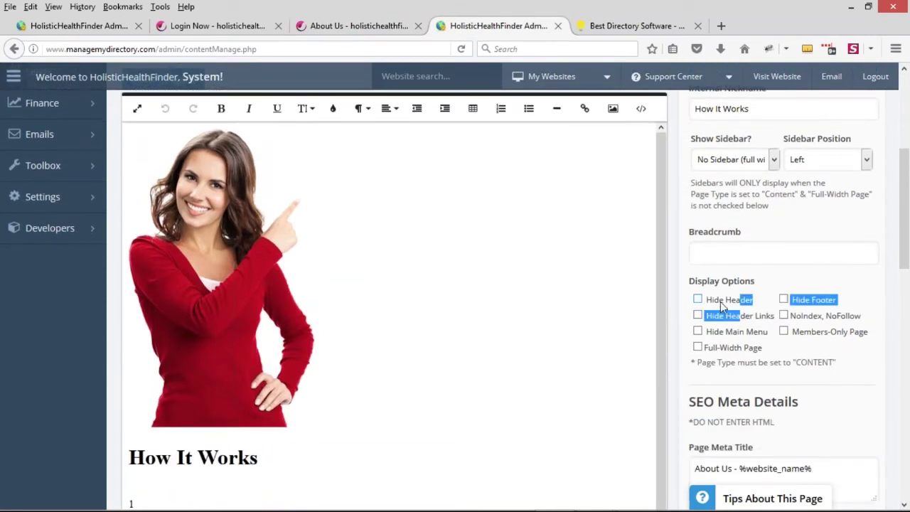
{"action": "left_click", "coordinate": [725, 302]}
{"action": "left_click", "coordinate": [729, 319]}
{"action": "left_click", "coordinate": [783, 300]}
{"action": "left_click", "coordinate": [748, 332]}
{"action": "left_click", "coordinate": [756, 331]}
{"action": "left_click", "coordinate": [756, 331]}
{"action": "left_click", "coordinate": [742, 317]}
{"action": "left_click", "coordinate": [745, 333]}
{"action": "left_click", "coordinate": [764, 304]}
{"action": "left_click", "coordinate": [804, 306]}
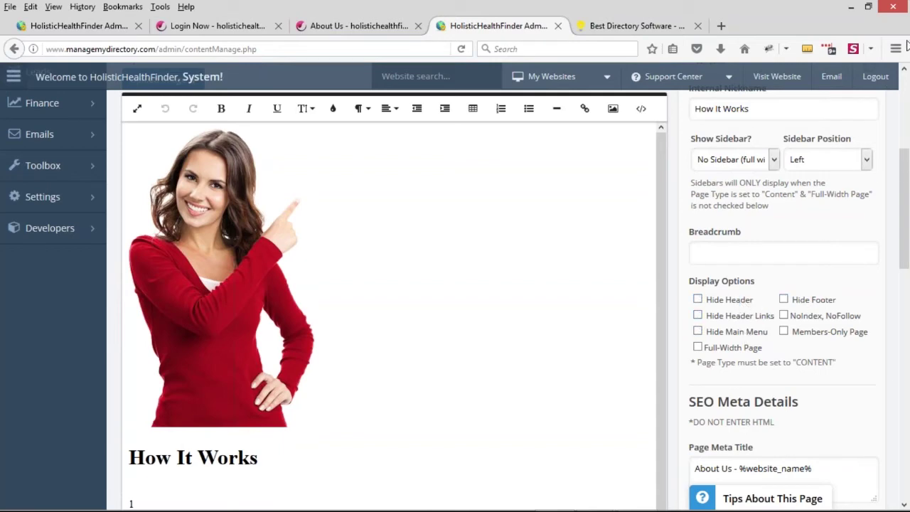
Return to the public How It Works page and load the demobootstrap.com demo site in its place
{"action": "left_click", "coordinate": [359, 26]}
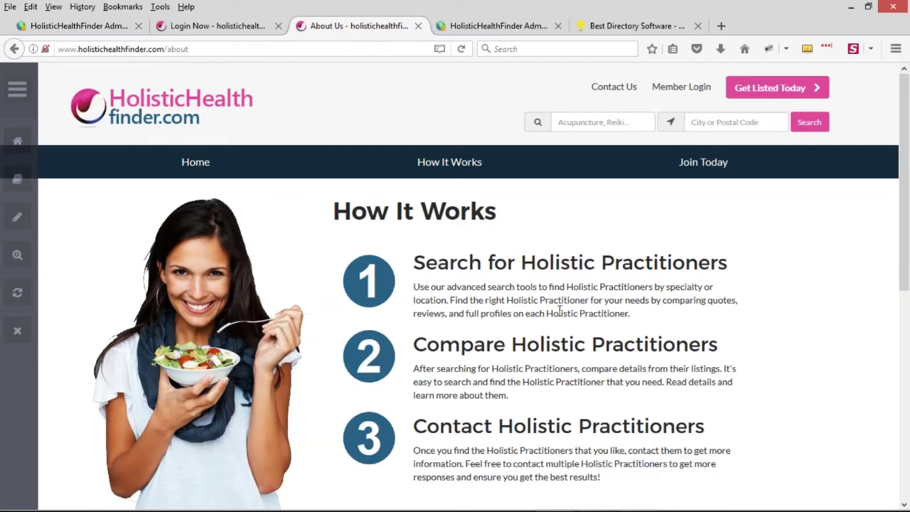
{"action": "scroll", "coordinate": [560, 310], "scroll_direction": "down", "scroll_amount": 1}
{"action": "scroll", "coordinate": [545, 305], "scroll_direction": "up", "scroll_amount": 1}
{"action": "left_click", "coordinate": [284, 48]}
{"action": "type", "text": "demo"}
{"action": "key", "text": "Return"}
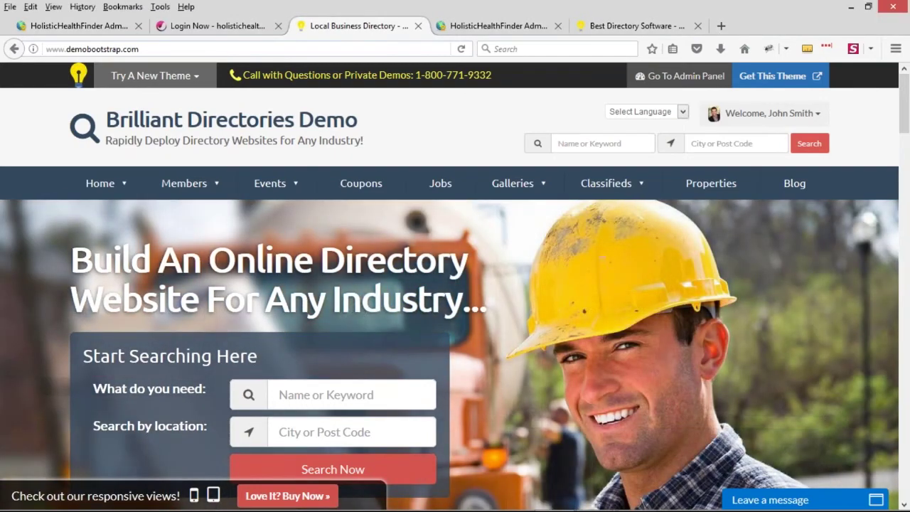
Look through the demo site's main menu, open its Blog page, and examine the article listings and their tags
{"action": "mouse_move", "coordinate": [302, 195]}
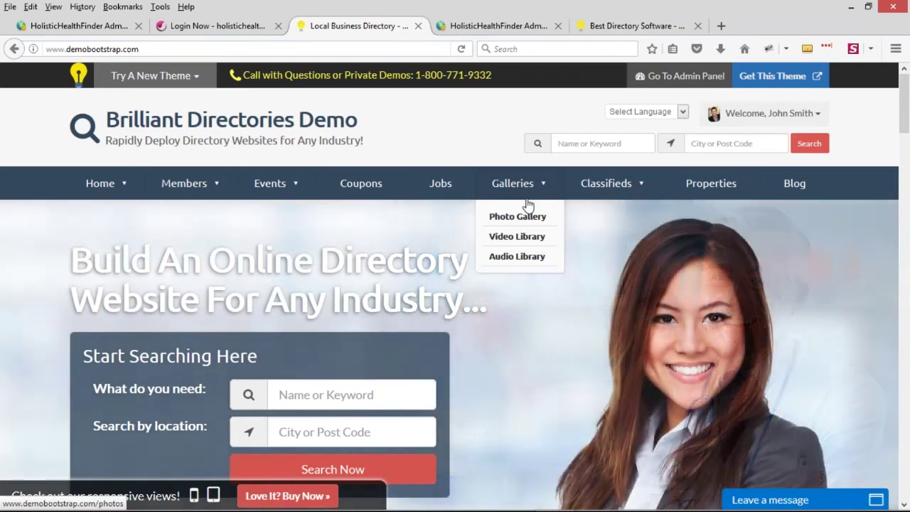
{"action": "left_click", "coordinate": [151, 75]}
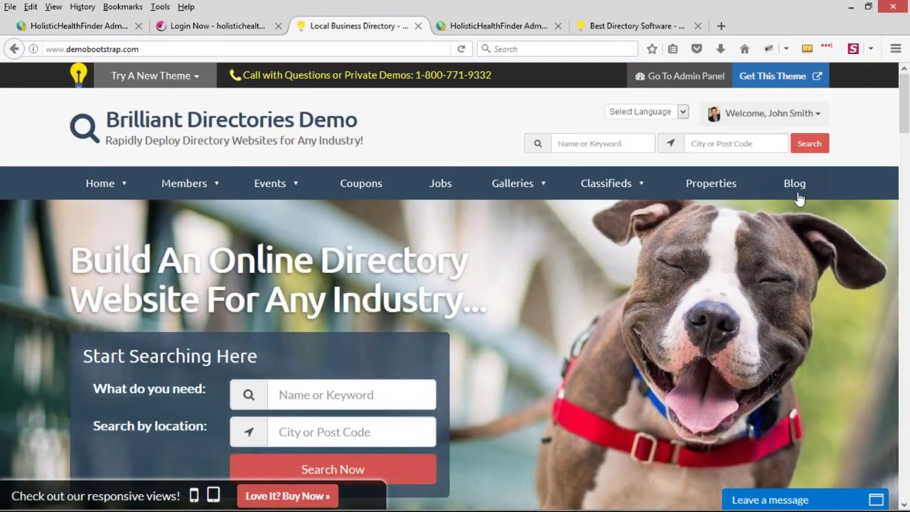
{"action": "left_click", "coordinate": [797, 193]}
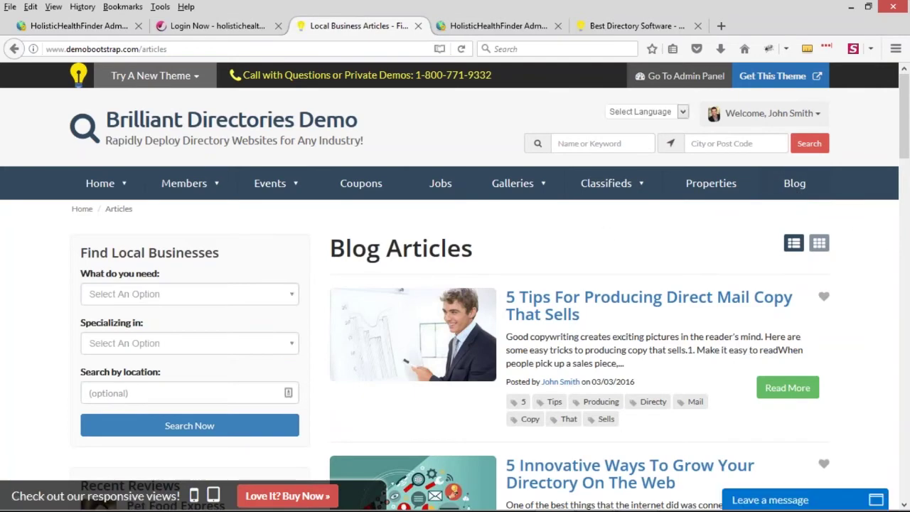
{"action": "left_click_drag", "start_coordinate": [335, 255], "coordinate": [513, 293]}
{"action": "left_click", "coordinate": [497, 252]}
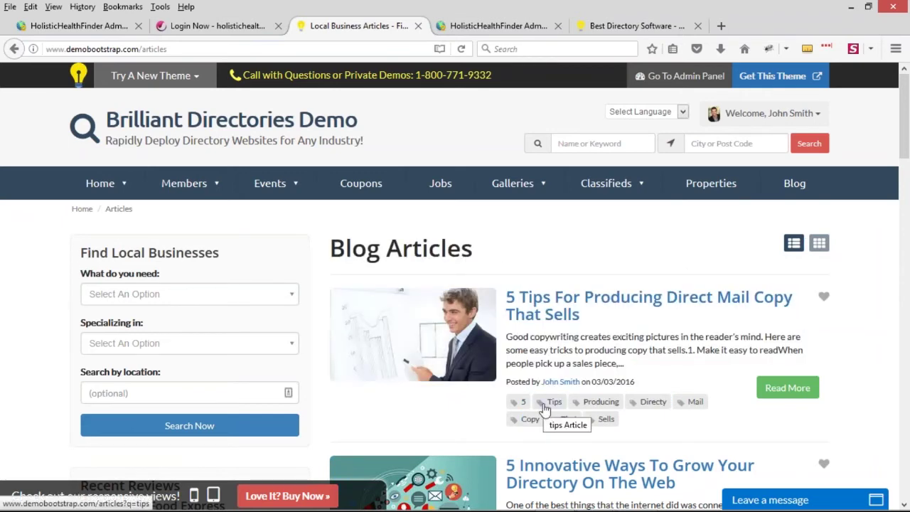
{"action": "scroll", "coordinate": [545, 411], "scroll_direction": "down", "scroll_amount": 2}
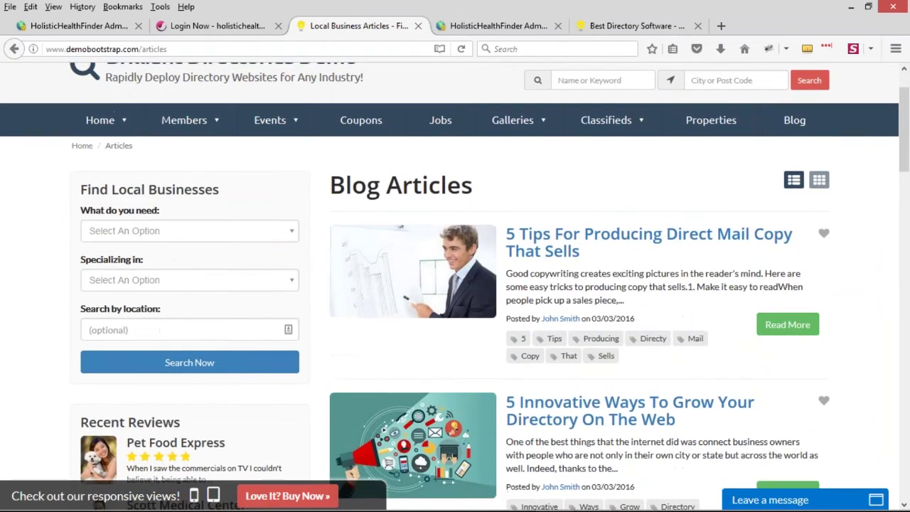
{"action": "scroll", "coordinate": [524, 314], "scroll_direction": "up", "scroll_amount": 2}
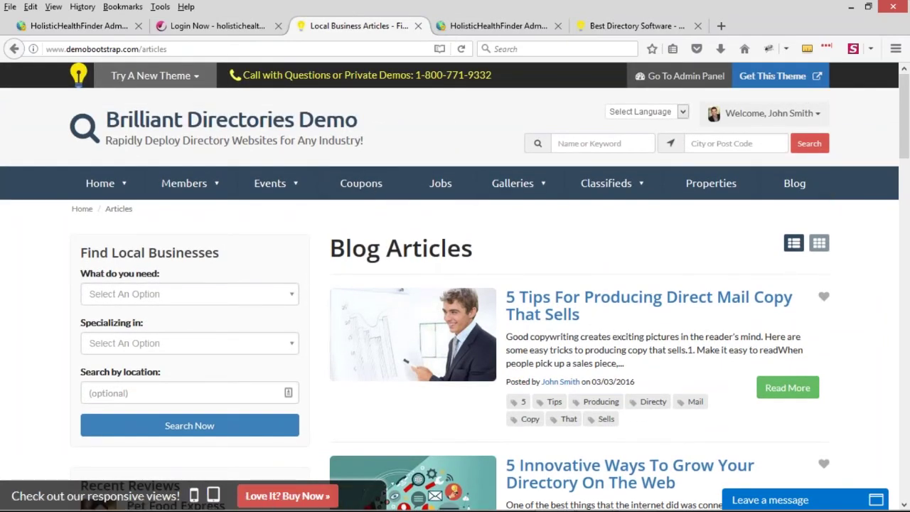
Close the HolisticHealthFinder admin tab and the demo site's Login Now tab
{"action": "left_click", "coordinate": [820, 127]}
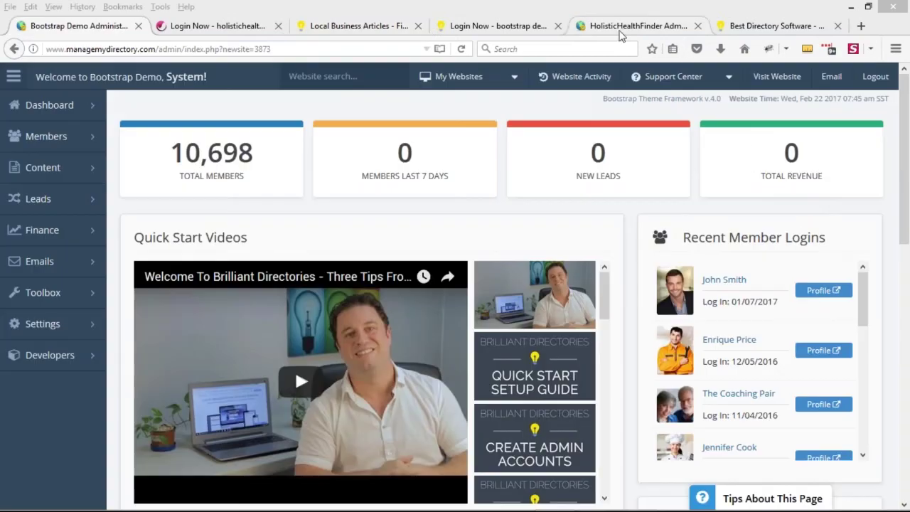
{"action": "middle_click", "coordinate": [598, 30]}
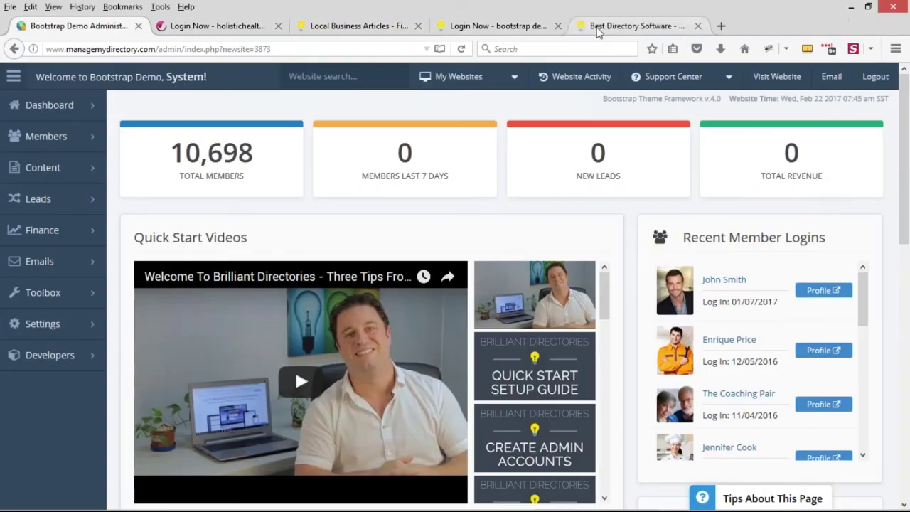
{"action": "left_click", "coordinate": [464, 29]}
{"action": "middle_click", "coordinate": [463, 28]}
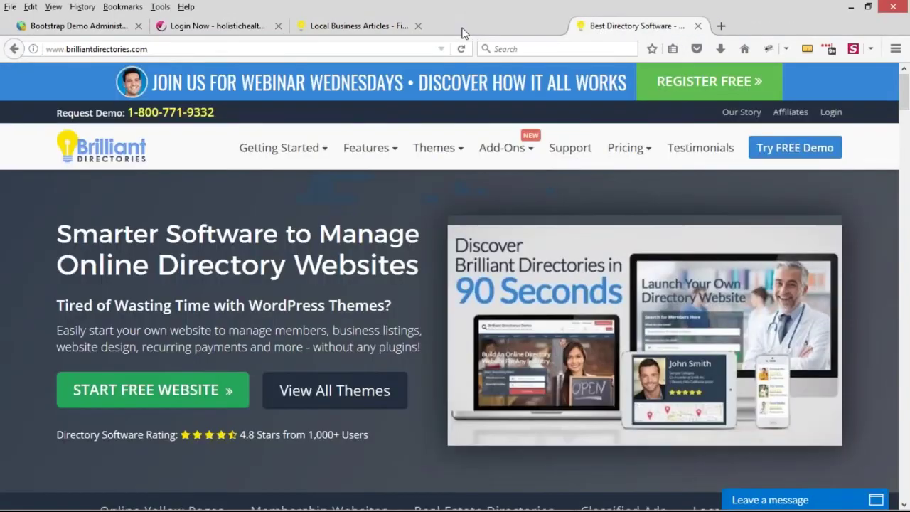
Close the Brilliant Directories homepage tab and log out of the member account on the demo site
{"action": "middle_click", "coordinate": [480, 27]}
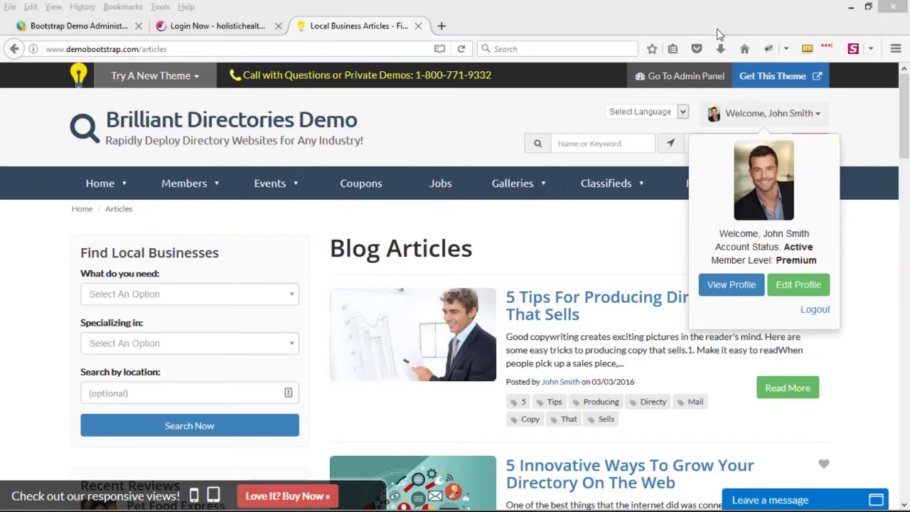
{"action": "left_click", "coordinate": [636, 203]}
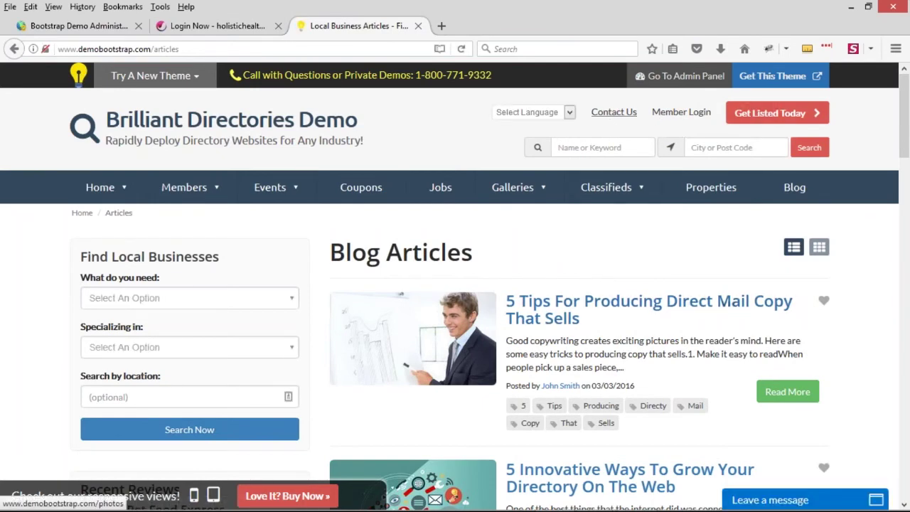
Switch to the Bootstrap Demo admin, open the post settings and look through the list of post types
{"action": "left_click", "coordinate": [79, 26]}
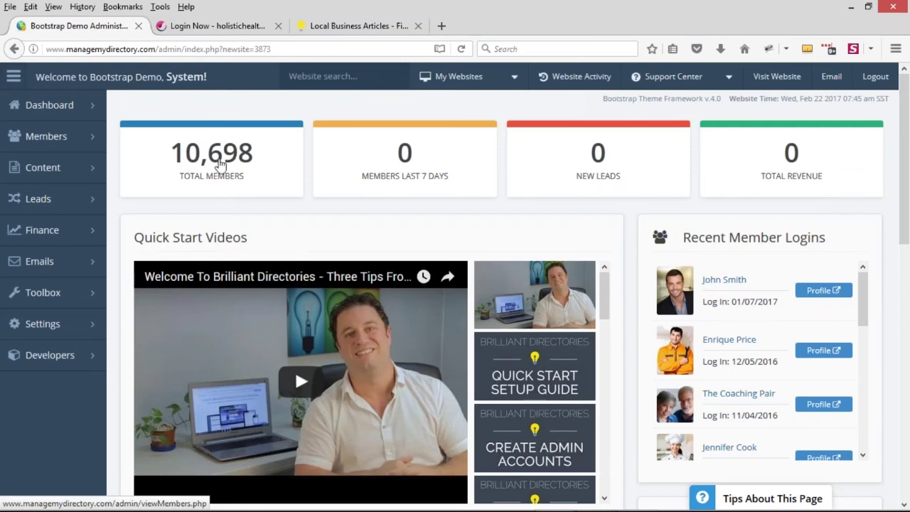
{"action": "mouse_move", "coordinate": [97, 165]}
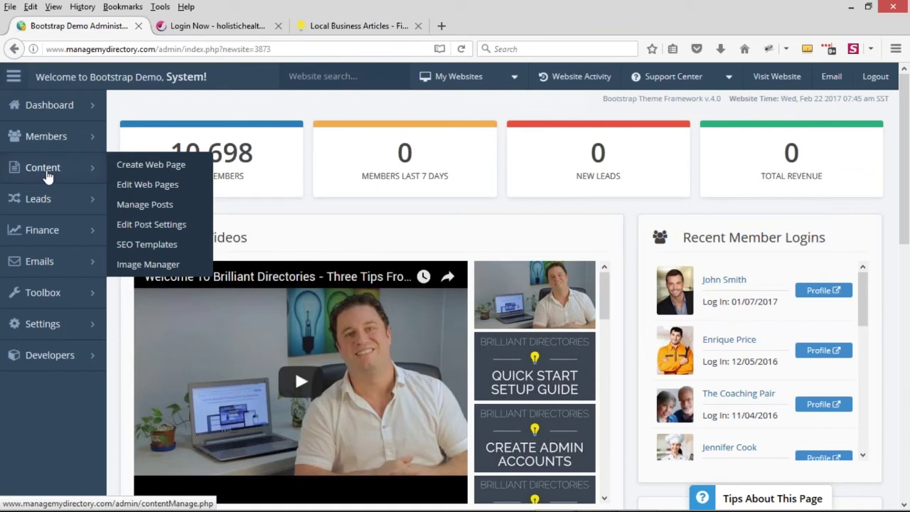
{"action": "left_click", "coordinate": [171, 226]}
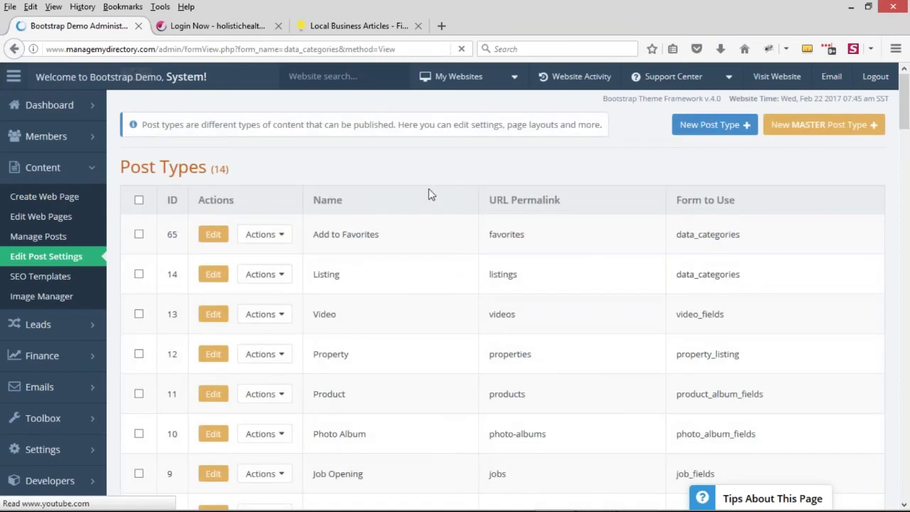
{"action": "scroll", "coordinate": [435, 224], "scroll_direction": "down", "scroll_amount": 5}
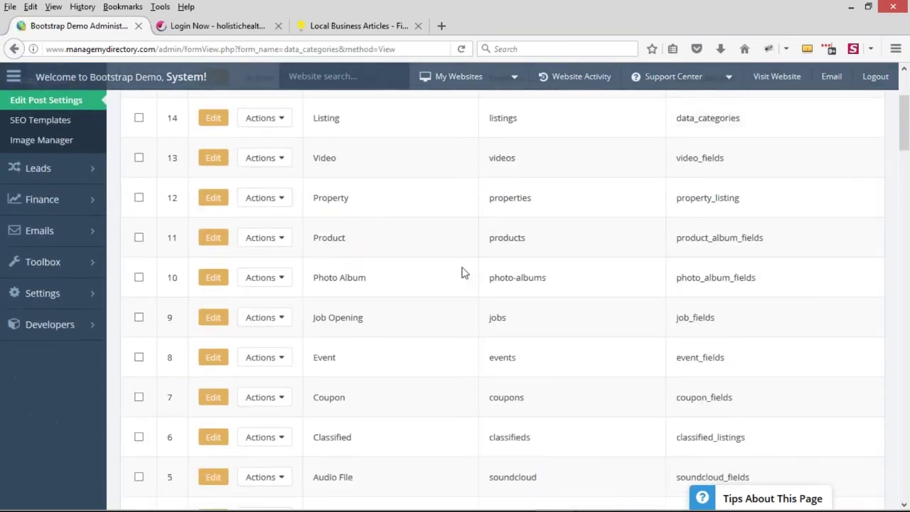
{"action": "scroll", "coordinate": [457, 283], "scroll_direction": "down", "scroll_amount": 2}
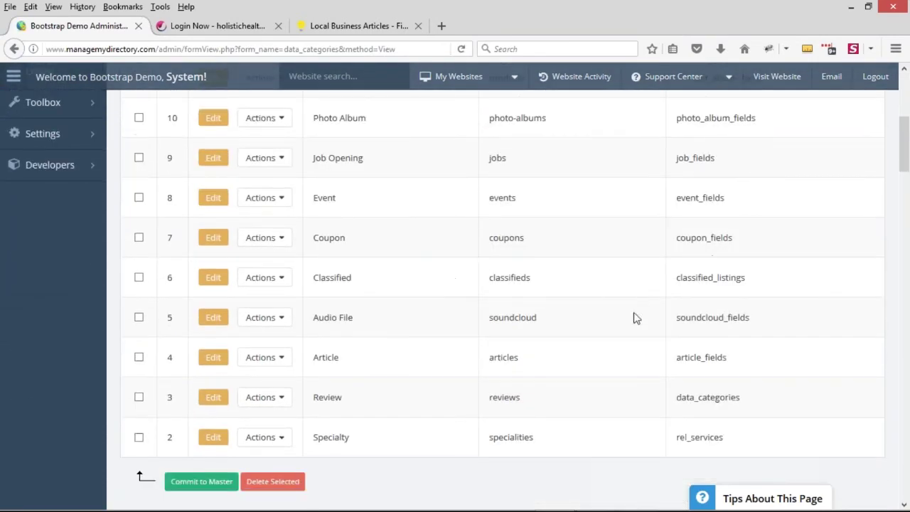
{"action": "scroll", "coordinate": [469, 401], "scroll_direction": "up", "scroll_amount": 2}
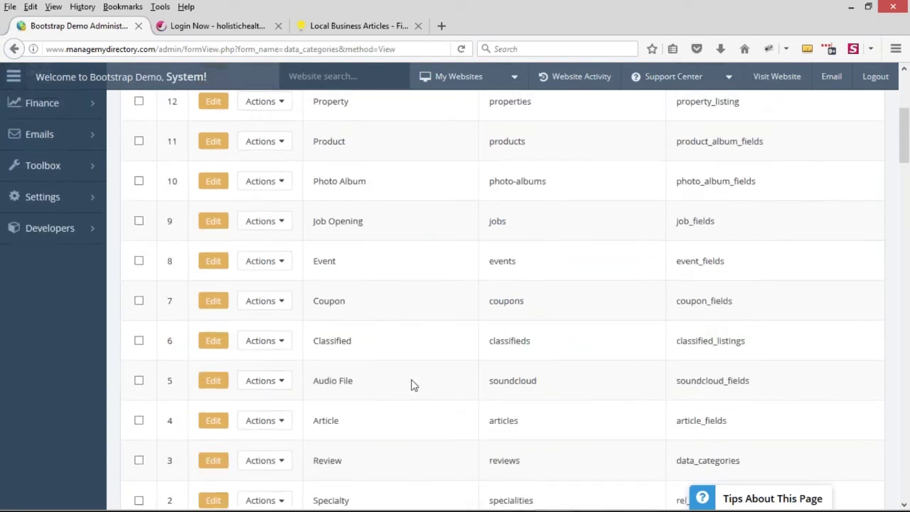
{"action": "scroll", "coordinate": [395, 408], "scroll_direction": "up", "scroll_amount": 2}
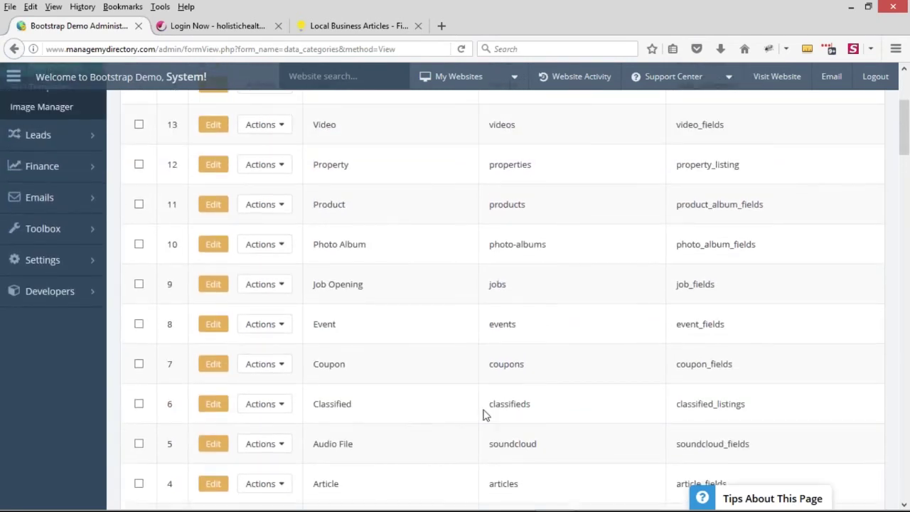
{"action": "scroll", "coordinate": [392, 416], "scroll_direction": "up", "scroll_amount": 6}
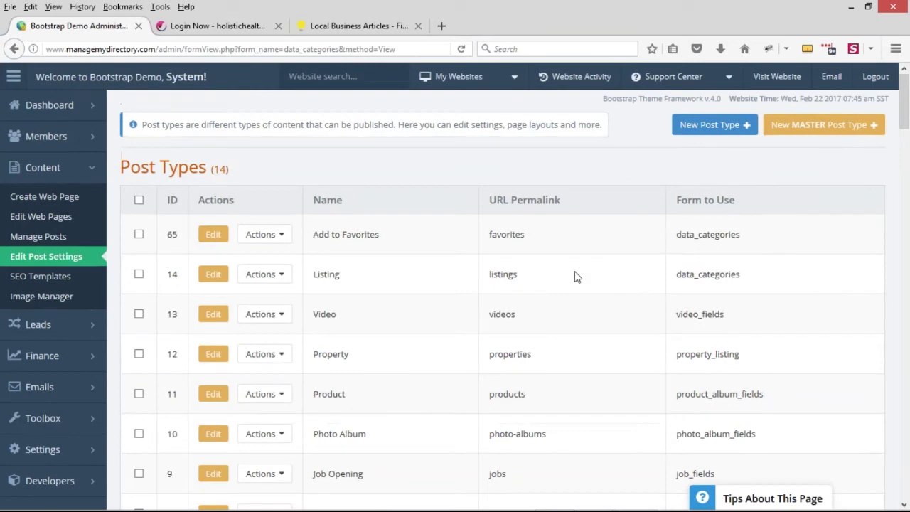
Search the post types page for "blog" and compare with the URL of the demo site's Blog page
{"action": "key", "text": "ctrl+f"}
{"action": "type", "text": "blog"}
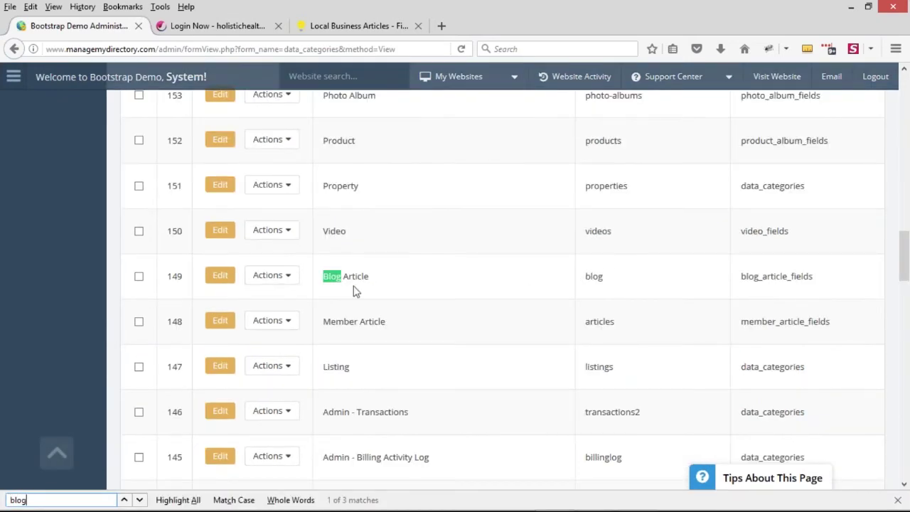
{"action": "scroll", "coordinate": [400, 298], "scroll_direction": "up", "scroll_amount": 15}
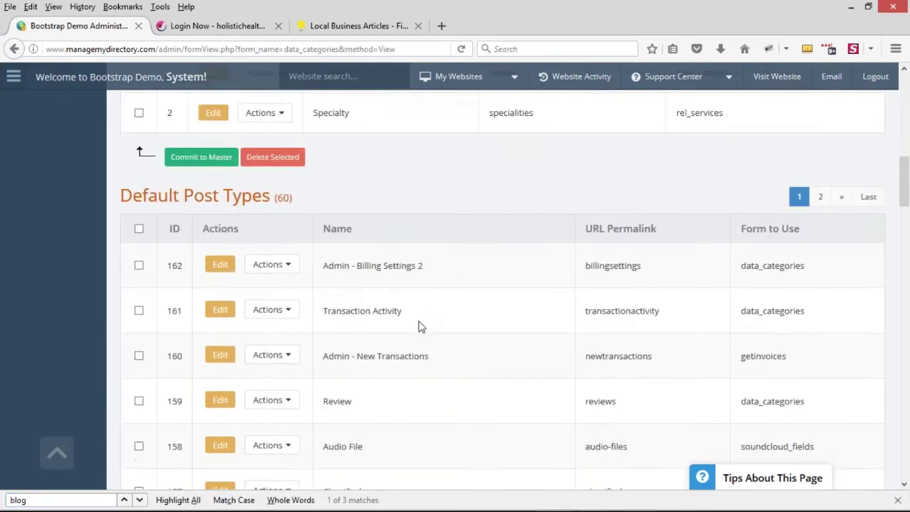
{"action": "scroll", "coordinate": [420, 327], "scroll_direction": "up", "scroll_amount": 5}
{"action": "left_click", "coordinate": [315, 25]}
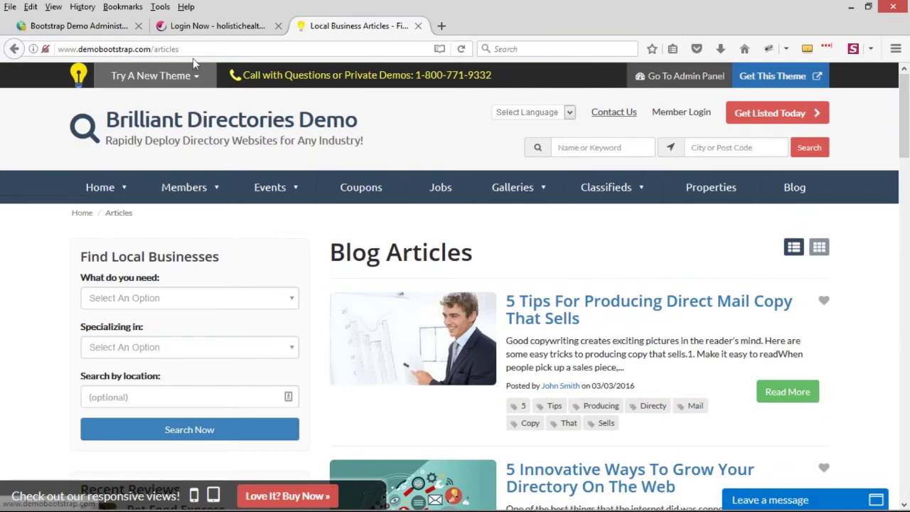
{"action": "key", "text": "ctrl+Tab"}
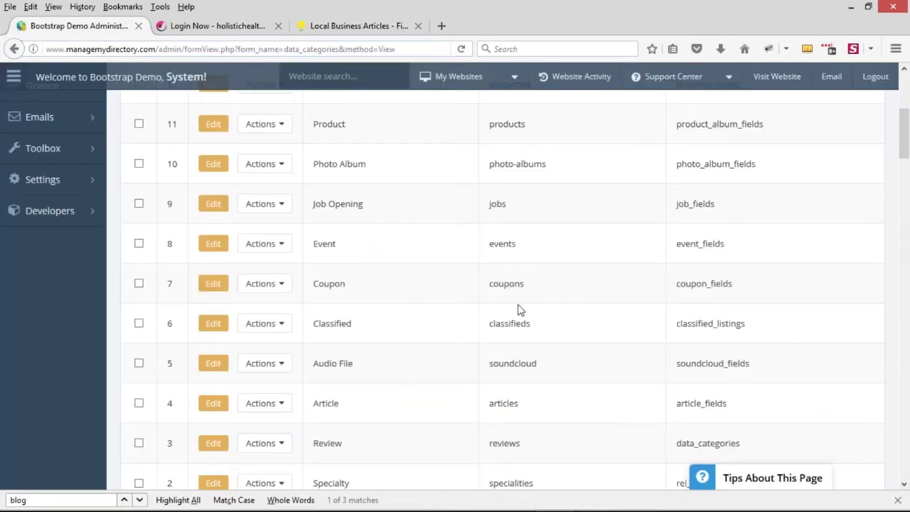
Locate the Article post type with the articles permalink and open it for editing
{"action": "scroll", "coordinate": [521, 311], "scroll_direction": "up", "scroll_amount": 5}
{"action": "scroll", "coordinate": [511, 270], "scroll_direction": "down", "scroll_amount": 4}
{"action": "scroll", "coordinate": [510, 270], "scroll_direction": "down", "scroll_amount": 2}
{"action": "left_click_drag", "start_coordinate": [522, 403], "coordinate": [312, 405]}
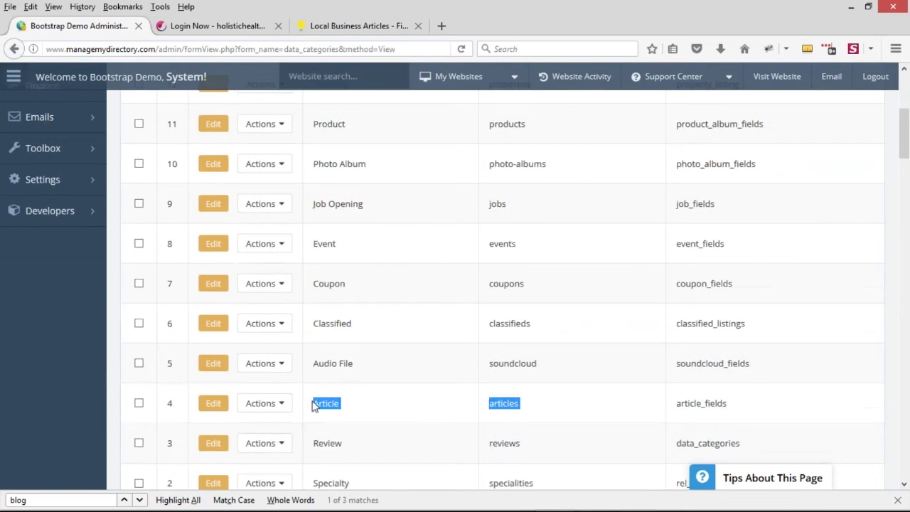
{"action": "left_click", "coordinate": [212, 405]}
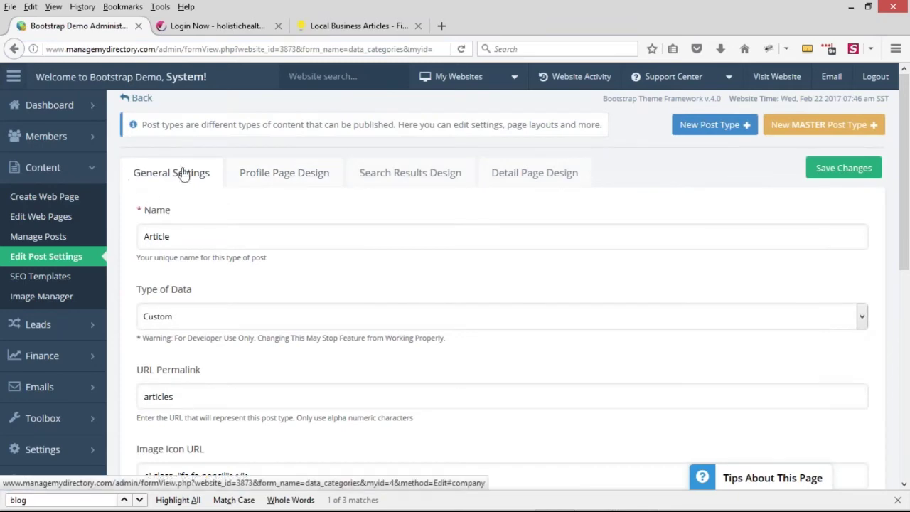
Set Can Anyone View These Posts? to No in the Article post type's general settings and save the changes
{"action": "scroll", "coordinate": [182, 238], "scroll_direction": "down", "scroll_amount": 1}
{"action": "scroll", "coordinate": [181, 238], "scroll_direction": "down", "scroll_amount": 2}
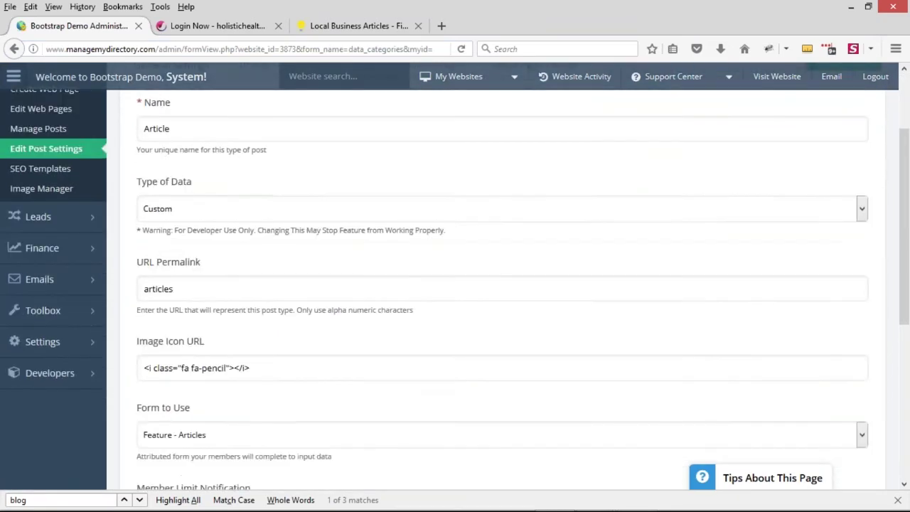
{"action": "scroll", "coordinate": [498, 284], "scroll_direction": "down", "scroll_amount": 5}
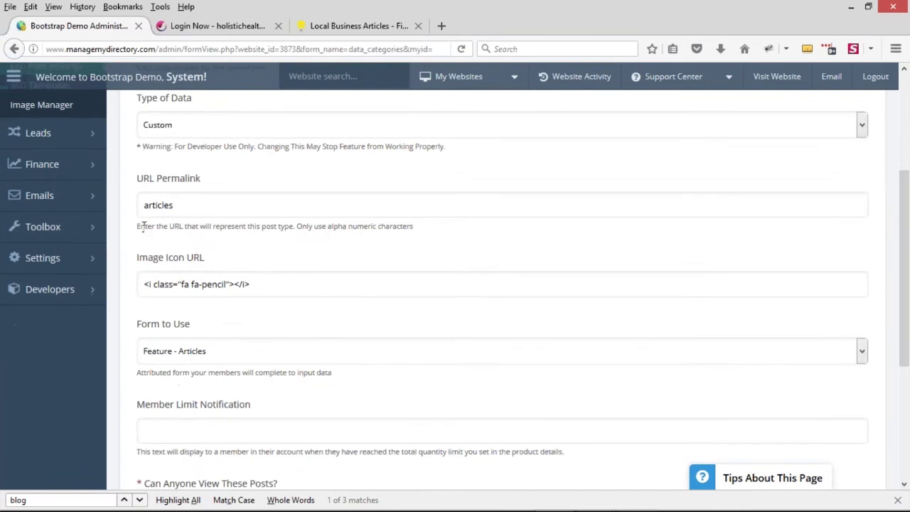
{"action": "scroll", "coordinate": [249, 340], "scroll_direction": "down", "scroll_amount": 2}
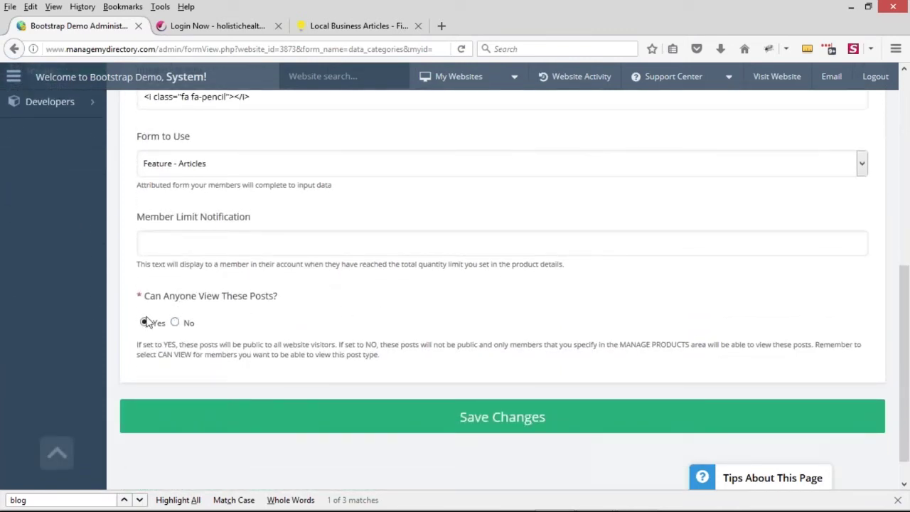
{"action": "scroll", "coordinate": [142, 270], "scroll_direction": "up", "scroll_amount": 10}
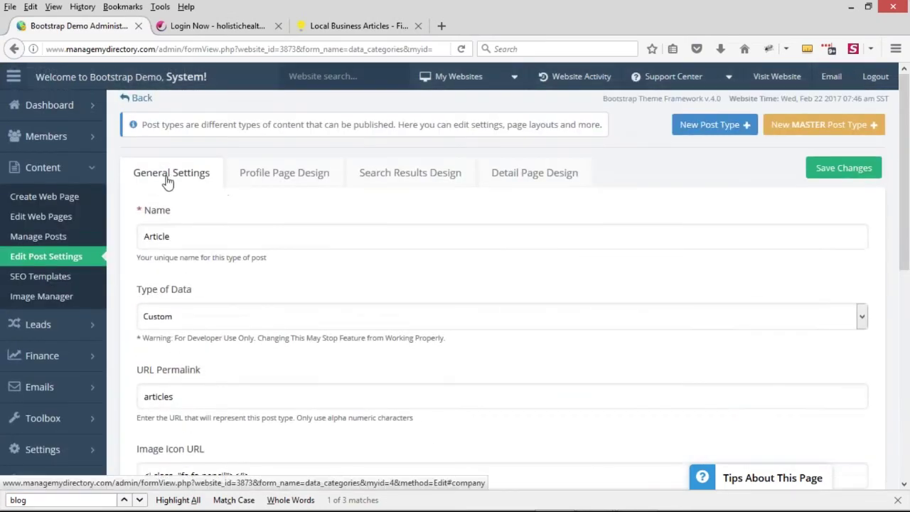
{"action": "double_click", "coordinate": [160, 229]}
{"action": "scroll", "coordinate": [164, 227], "scroll_direction": "down", "scroll_amount": 10}
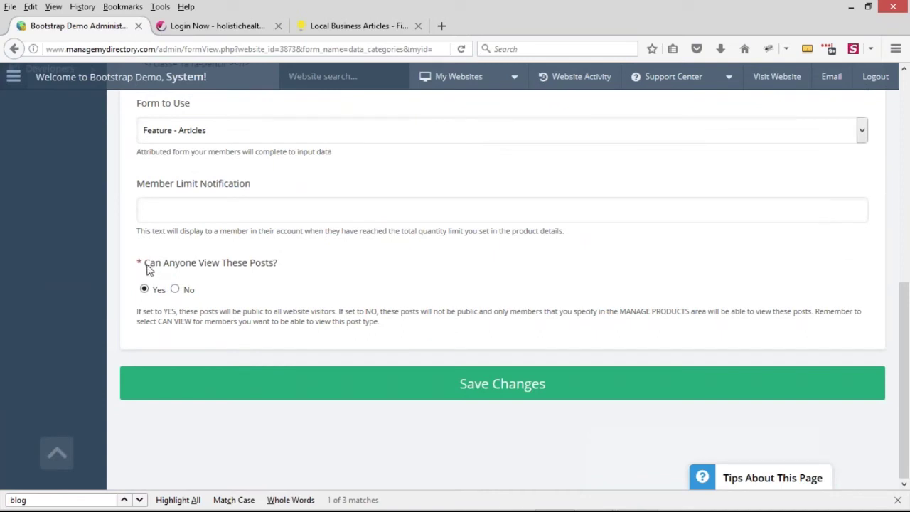
{"action": "left_click_drag", "start_coordinate": [150, 269], "coordinate": [281, 266]}
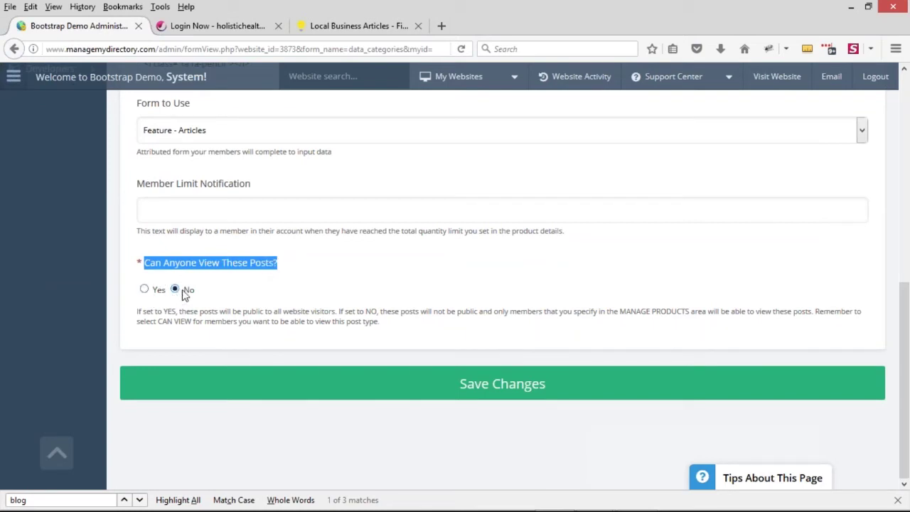
{"action": "left_click", "coordinate": [498, 388]}
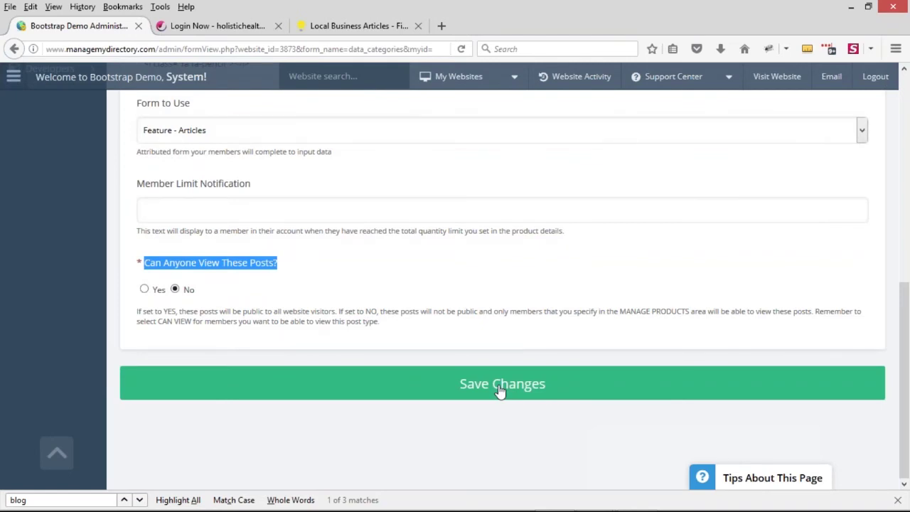
Reload the demo site's articles page and examine what a logged-out visitor sees
{"action": "scroll", "coordinate": [320, 289], "scroll_direction": "up", "scroll_amount": 6}
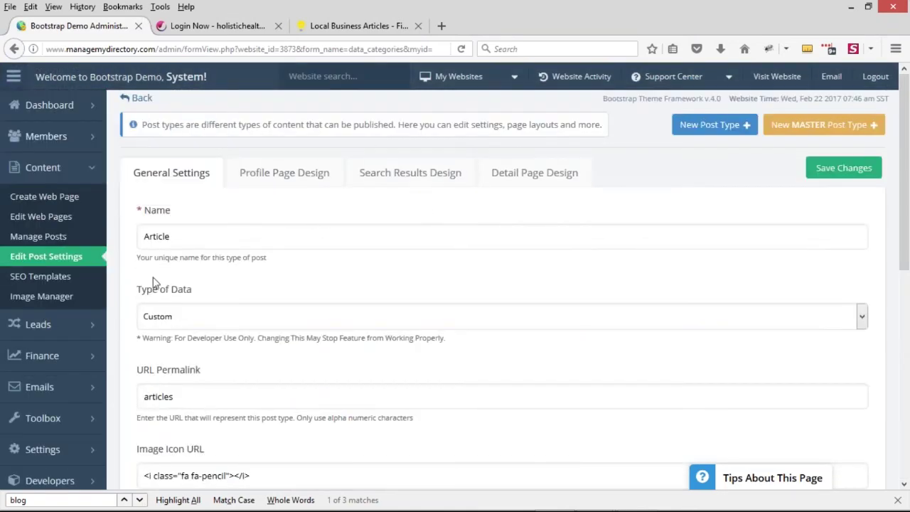
{"action": "scroll", "coordinate": [202, 271], "scroll_direction": "down", "scroll_amount": 10}
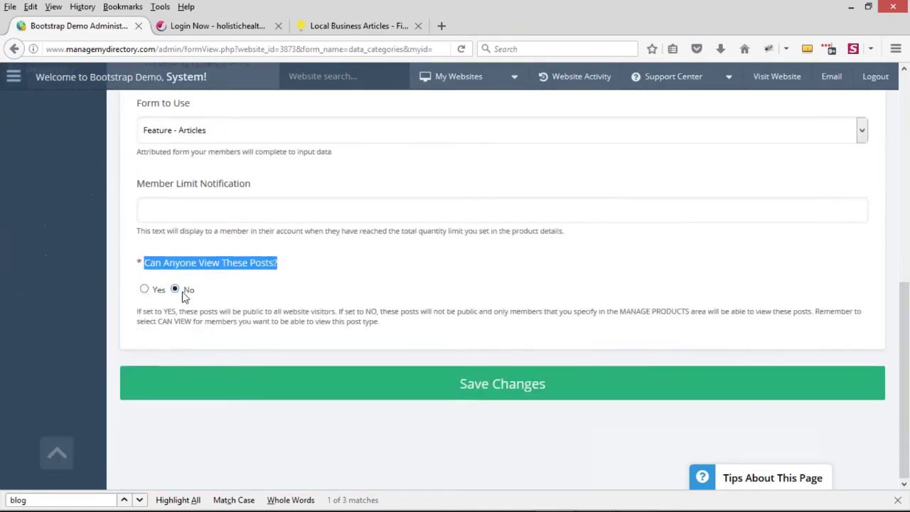
{"action": "left_click", "coordinate": [359, 26]}
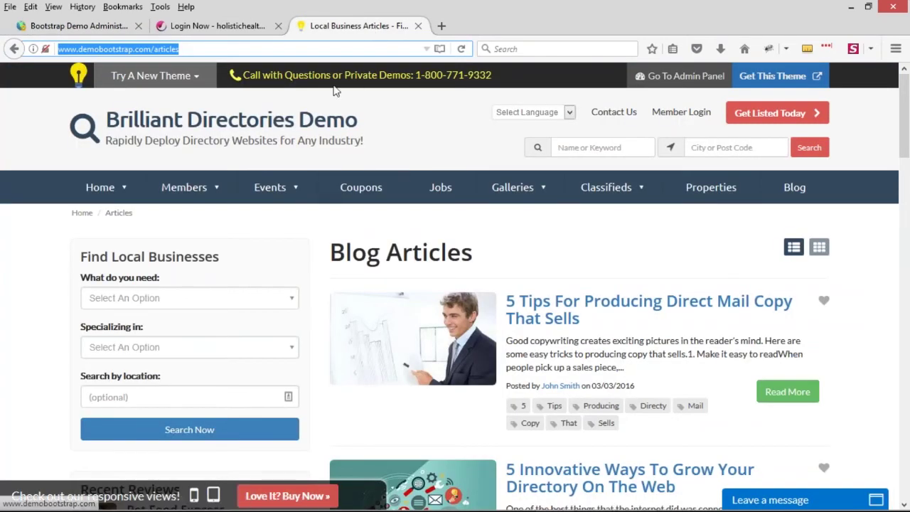
{"action": "left_click", "coordinate": [463, 49]}
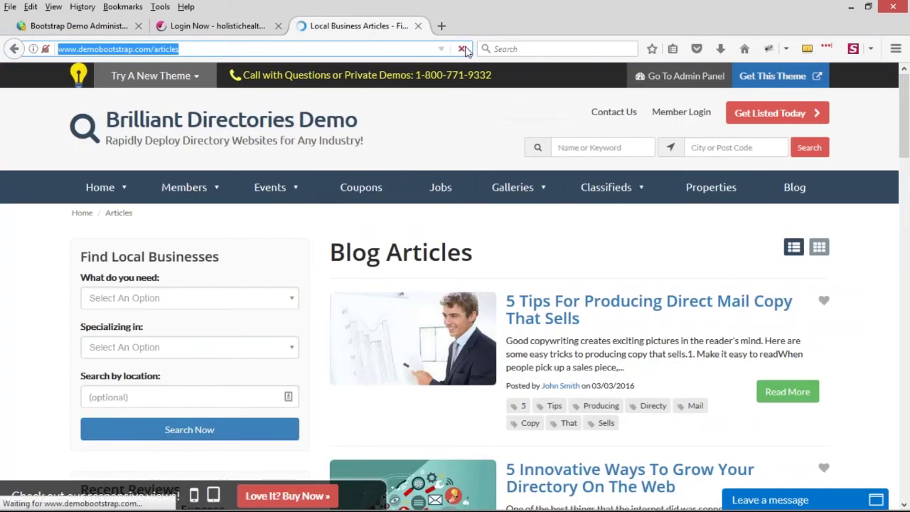
{"action": "left_click_drag", "start_coordinate": [260, 248], "coordinate": [640, 248]}
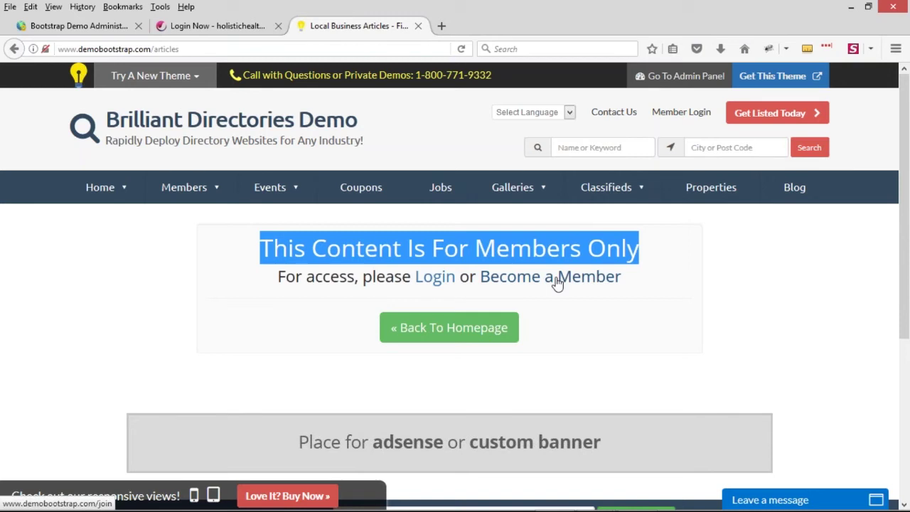
Return to the Article post type editor and review its Can Anyone View These Posts? setting
{"action": "left_click", "coordinate": [74, 27]}
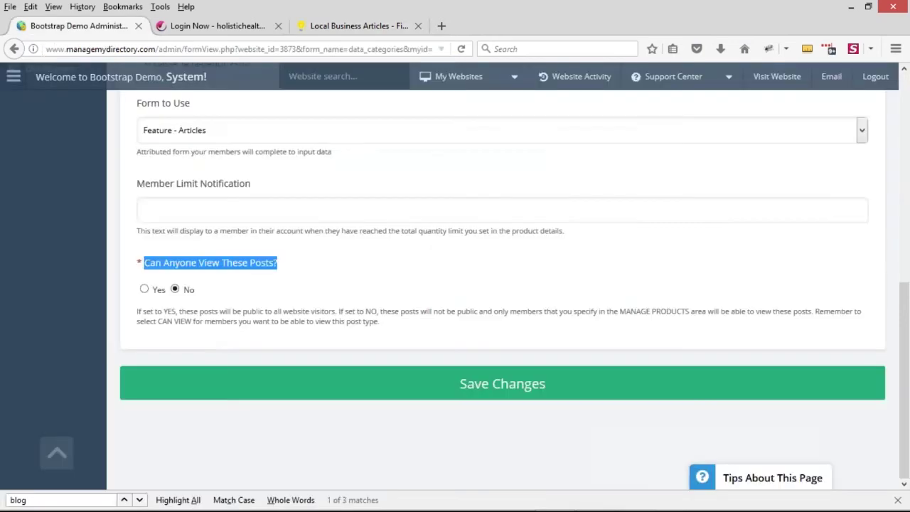
{"action": "left_click", "coordinate": [147, 270]}
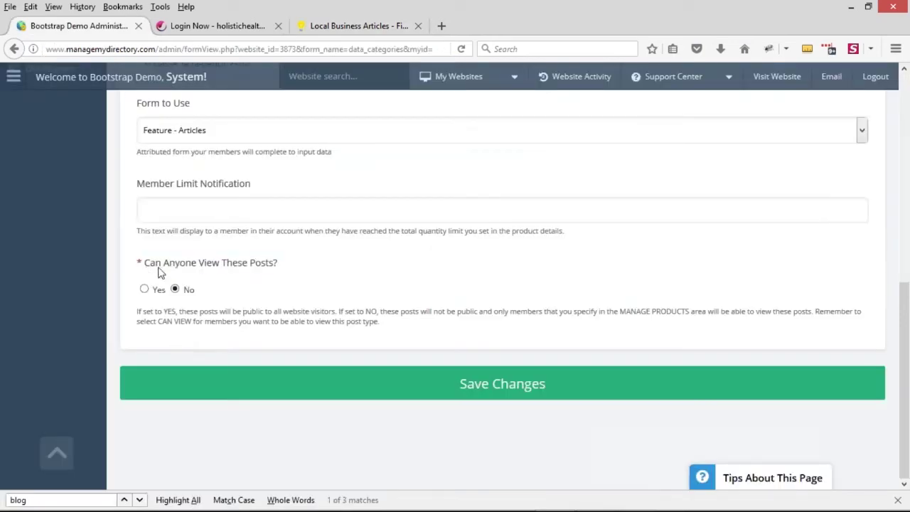
{"action": "left_click_drag", "start_coordinate": [160, 273], "coordinate": [279, 270]}
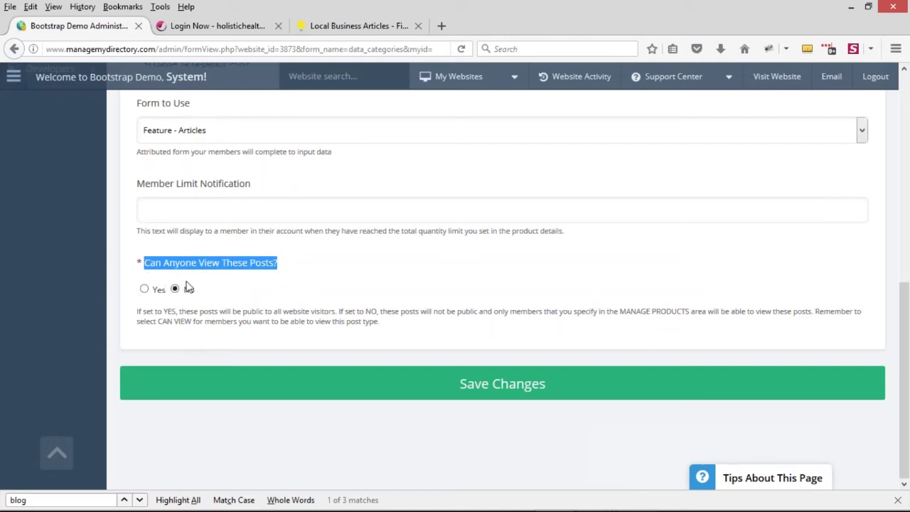
Open the Basic membership product from Manage Products and show its Post Publishing settings
{"action": "scroll", "coordinate": [150, 285], "scroll_direction": "up", "scroll_amount": 6}
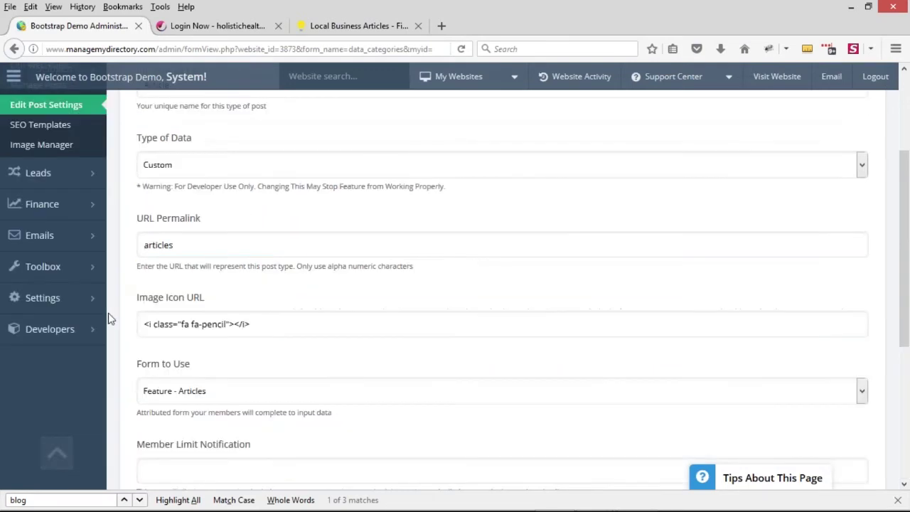
{"action": "left_click", "coordinate": [166, 324]}
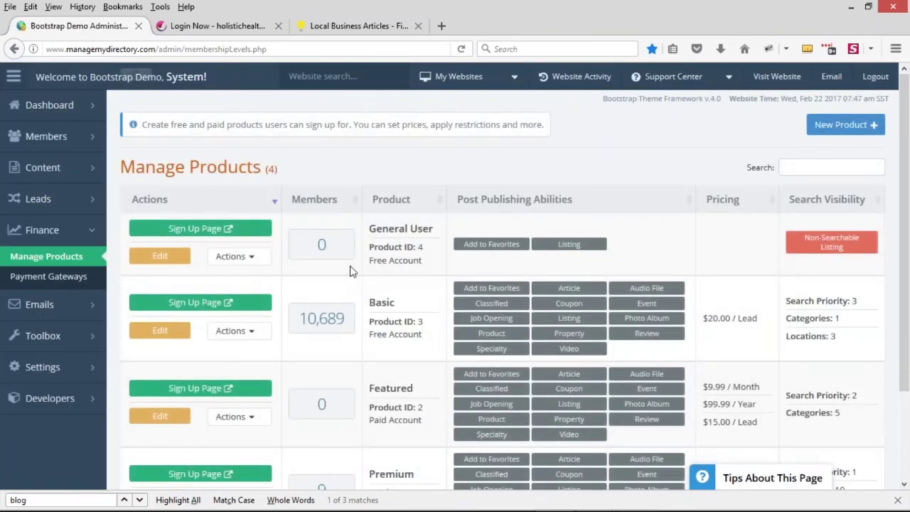
{"action": "scroll", "coordinate": [160, 316], "scroll_direction": "down", "scroll_amount": 1}
{"action": "left_click", "coordinate": [171, 274]}
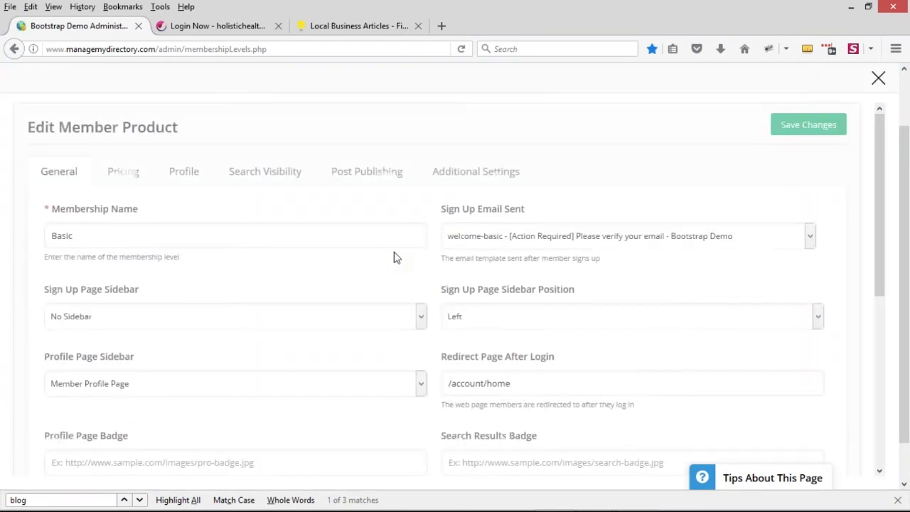
{"action": "left_click", "coordinate": [373, 178]}
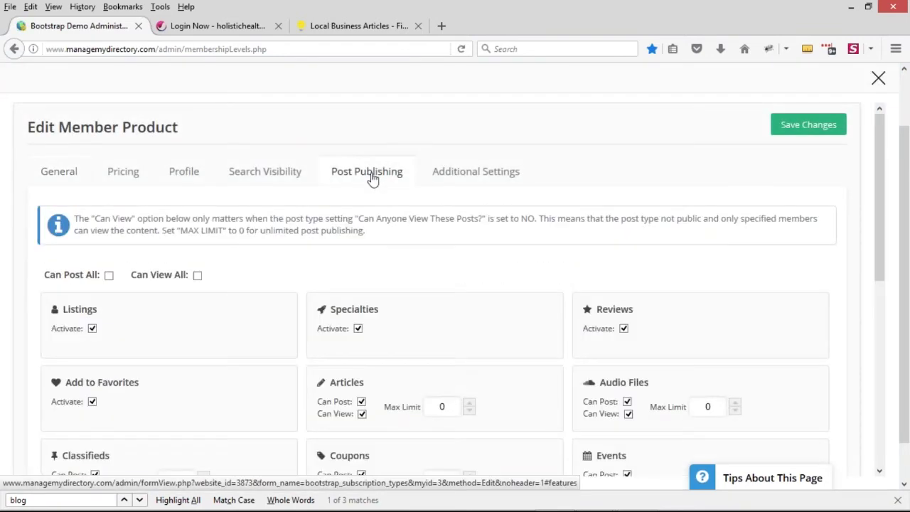
Disable Can Post for Articles in the Basic product's publishing permissions while keeping Can View enabled
{"action": "scroll", "coordinate": [398, 214], "scroll_direction": "down", "scroll_amount": 3}
{"action": "left_click_drag", "start_coordinate": [320, 211], "coordinate": [354, 224]}
{"action": "left_click", "coordinate": [322, 225]}
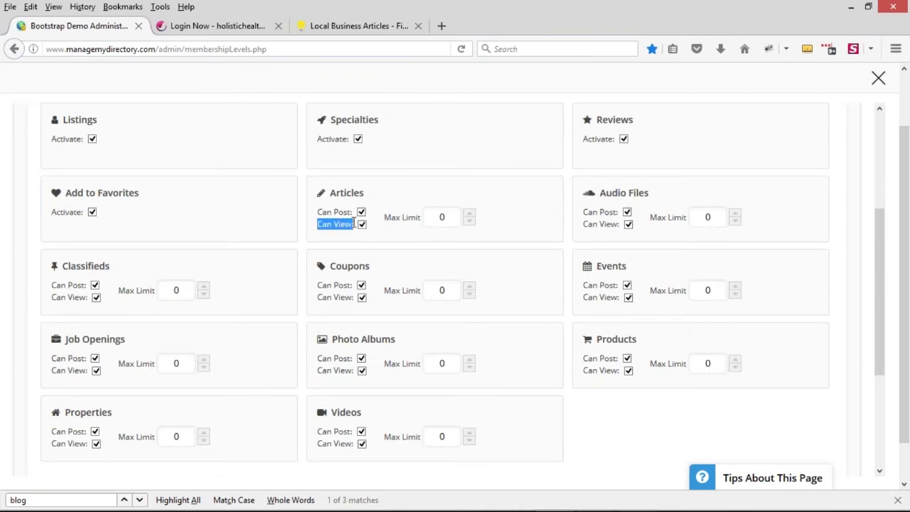
{"action": "left_click", "coordinate": [362, 224]}
{"action": "left_click", "coordinate": [362, 226]}
{"action": "left_click_drag", "start_coordinate": [319, 225], "coordinate": [338, 225]}
{"action": "left_click", "coordinate": [362, 225]}
{"action": "left_click", "coordinate": [361, 213]}
{"action": "left_click", "coordinate": [362, 225]}
Disable both Can Post and Can View for Audio Files, and disable Can View for Articles
{"action": "left_click", "coordinate": [628, 224]}
{"action": "left_click", "coordinate": [627, 212]}
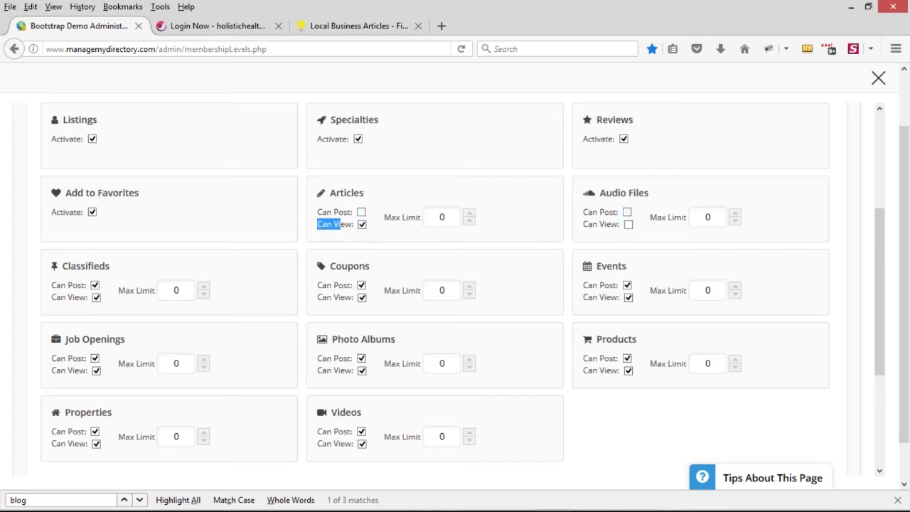
{"action": "triple_click", "coordinate": [601, 213]}
{"action": "left_click", "coordinate": [361, 225]}
{"action": "scroll", "coordinate": [502, 298], "scroll_direction": "up", "scroll_amount": 5}
{"action": "scroll", "coordinate": [515, 305], "scroll_direction": "down", "scroll_amount": 2}
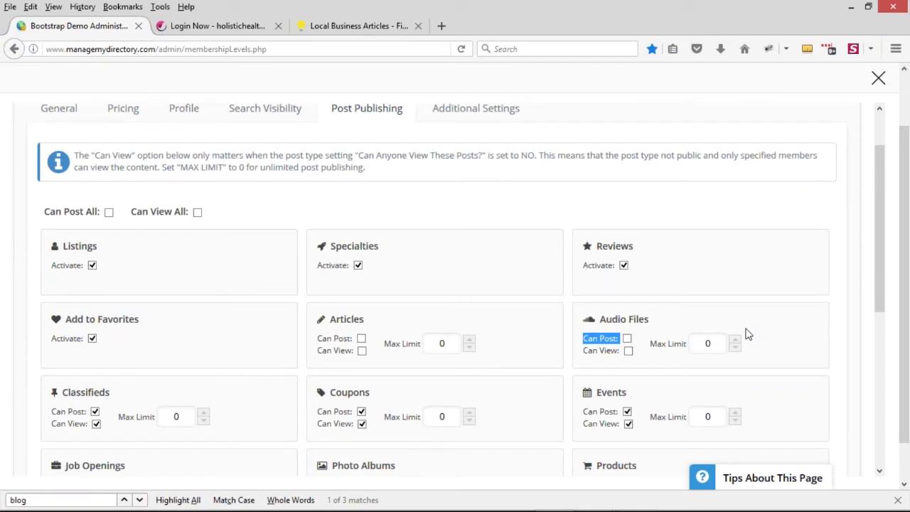
Review the Can View option for Coupons and close the Basic product editor without saving
{"action": "scroll", "coordinate": [844, 346], "scroll_direction": "down", "scroll_amount": 2}
{"action": "left_click", "coordinate": [320, 362]}
{"action": "left_click_drag", "start_coordinate": [320, 361], "coordinate": [361, 359]}
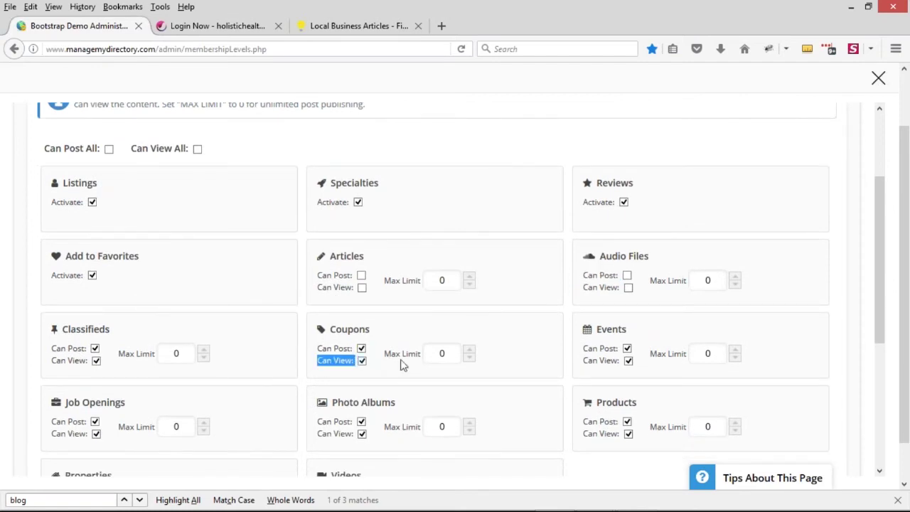
{"action": "scroll", "coordinate": [668, 278], "scroll_direction": "up", "scroll_amount": 4}
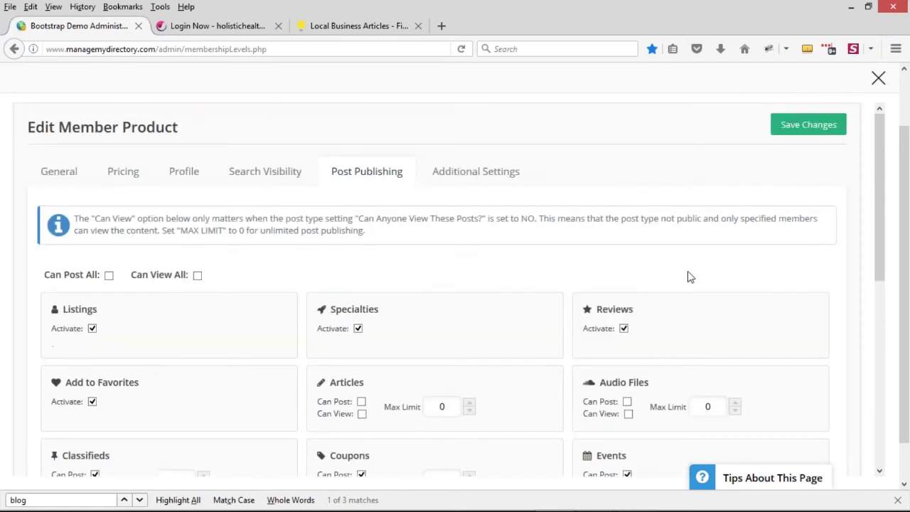
{"action": "left_click", "coordinate": [879, 79]}
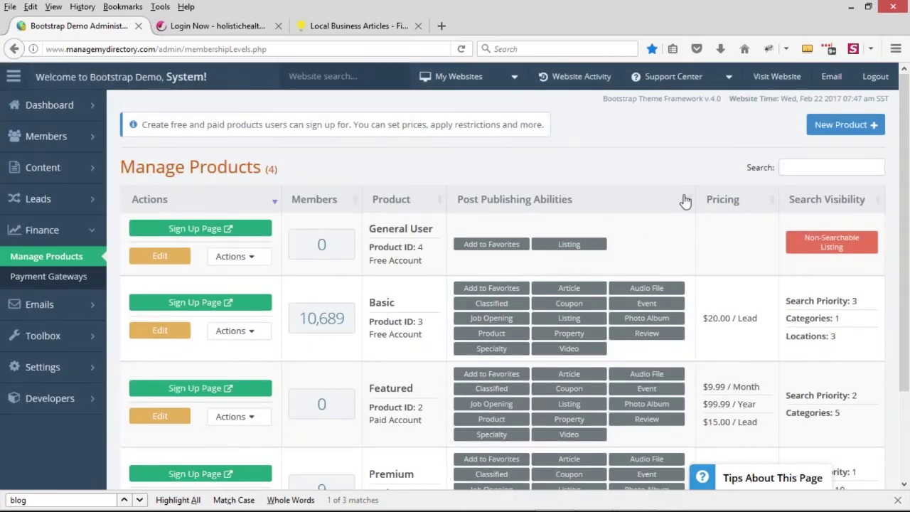
{"action": "left_click", "coordinate": [894, 49]}
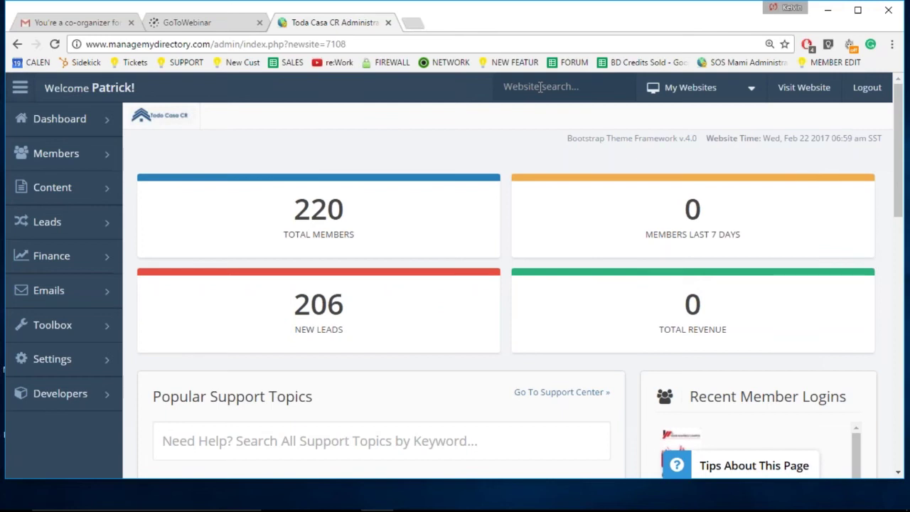
Open the Match Leads page in the Toda Casa CR admin
{"action": "mouse_move", "coordinate": [90, 247]}
{"action": "mouse_move", "coordinate": [100, 222]}
{"action": "left_click", "coordinate": [181, 318]}
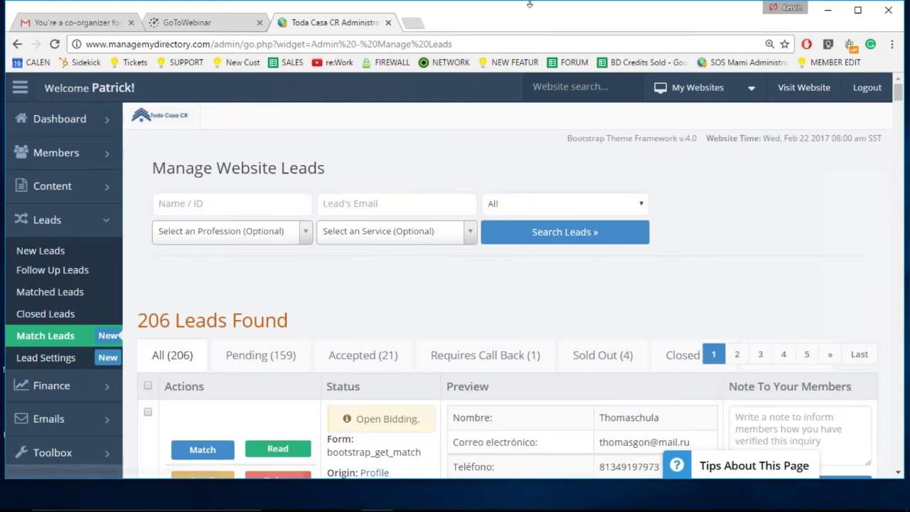
Open demobootstrap.com/getmatched in a new browser tab and examine the lead request form down to its Submit button
{"action": "left_click", "coordinate": [417, 27]}
{"action": "type", "text": "demo"}
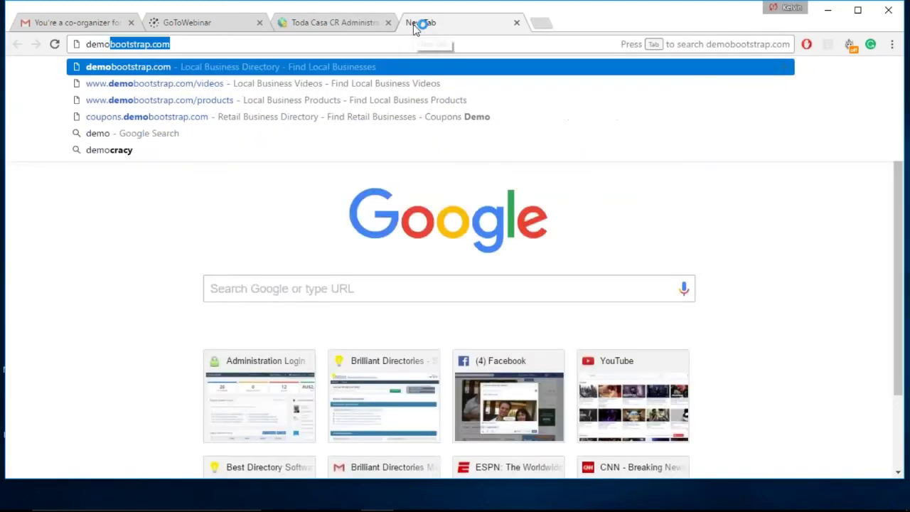
{"action": "key", "text": "Return"}
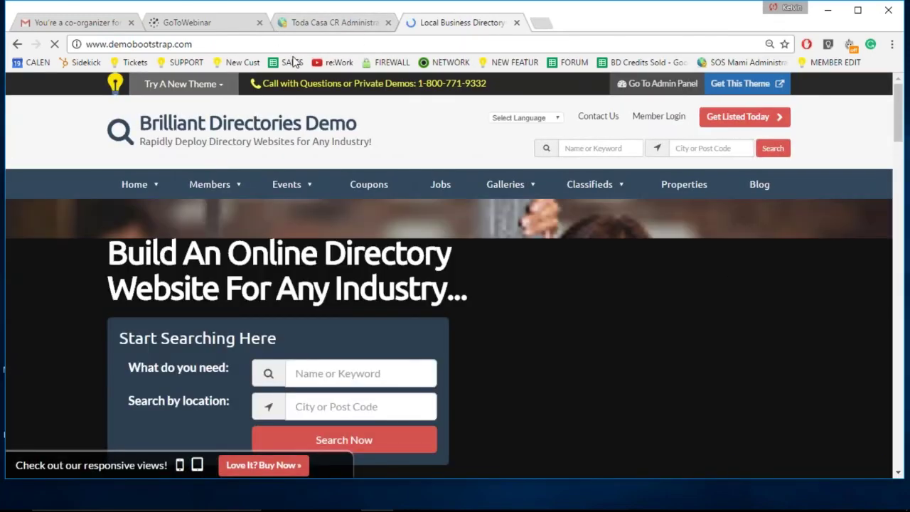
{"action": "left_click", "coordinate": [300, 47]}
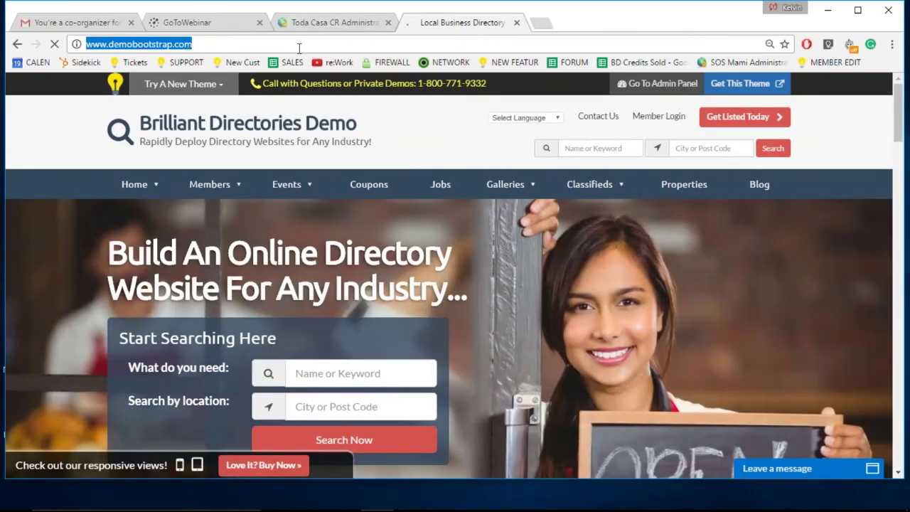
{"action": "left_click", "coordinate": [299, 46]}
{"action": "type", "text": "/getmatched"}
{"action": "key", "text": "Return"}
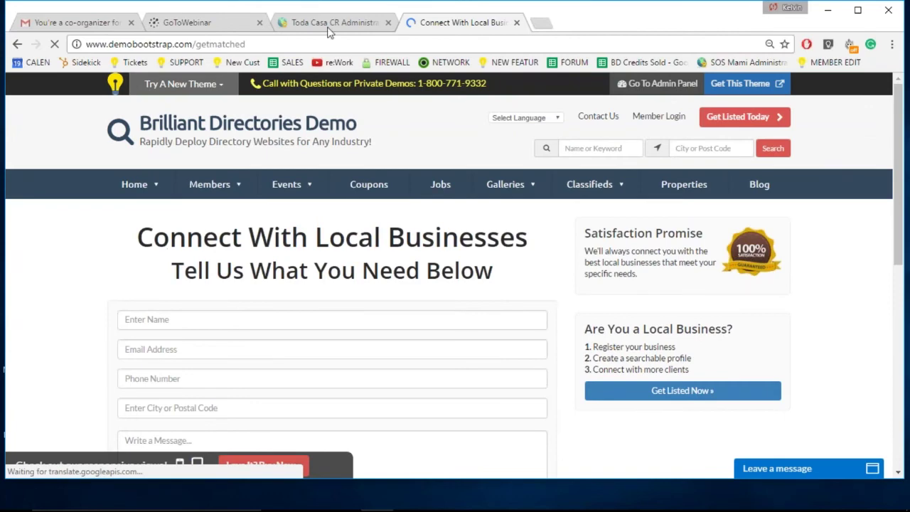
{"action": "mouse_move", "coordinate": [152, 183]}
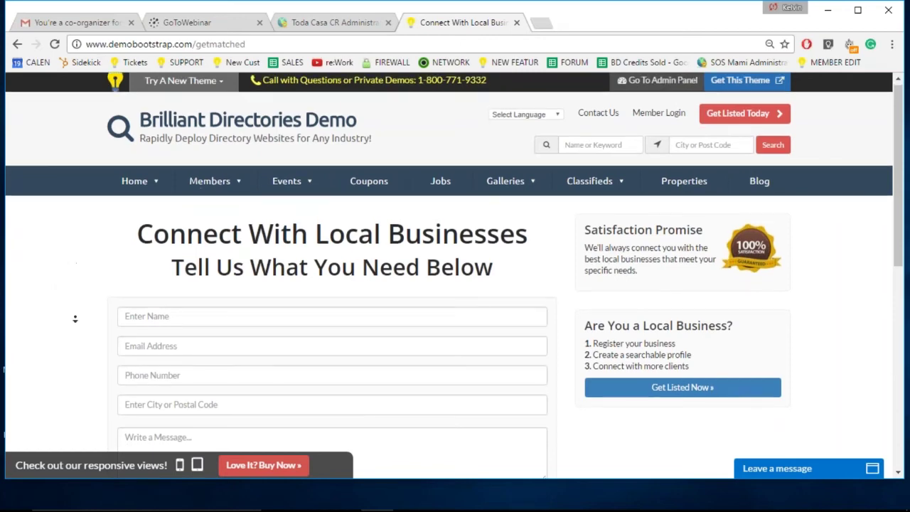
{"action": "scroll", "coordinate": [75, 318], "scroll_direction": "down", "scroll_amount": 3}
{"action": "scroll", "coordinate": [85, 298], "scroll_direction": "up", "scroll_amount": 1}
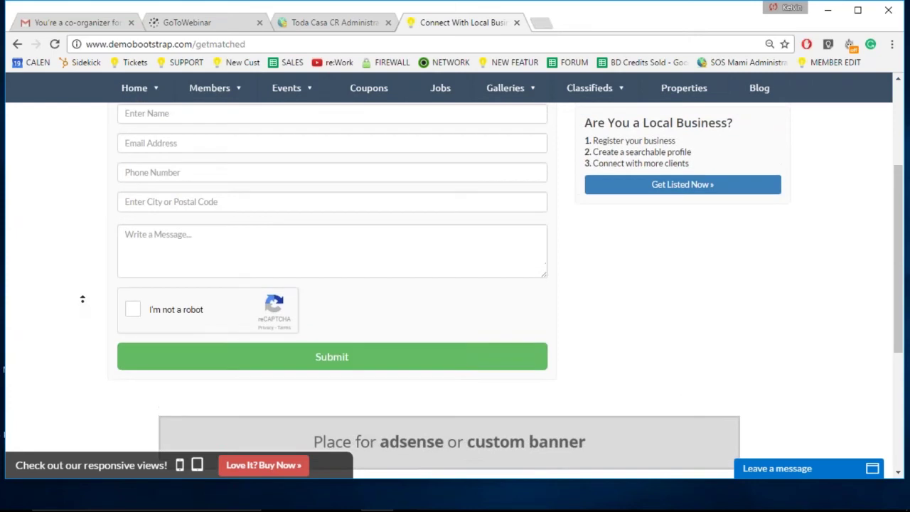
{"action": "scroll", "coordinate": [64, 282], "scroll_direction": "up", "scroll_amount": 3}
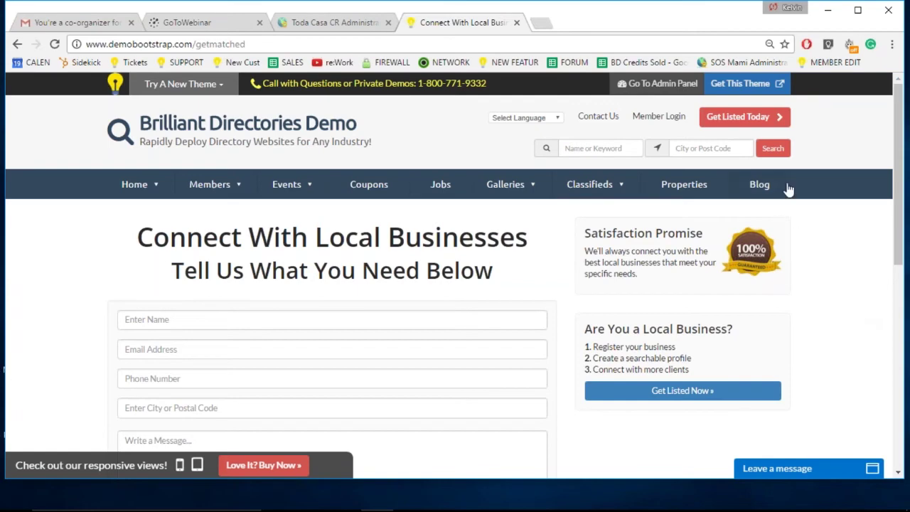
Run an unfiltered member search on the demo site and open the message form of the Elite Golf Academy listing
{"action": "left_click", "coordinate": [774, 152]}
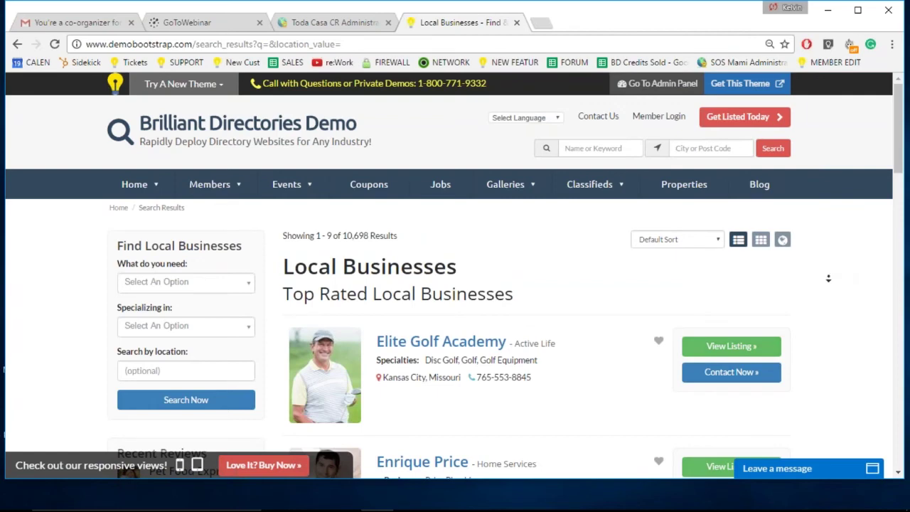
{"action": "scroll", "coordinate": [732, 317], "scroll_direction": "down", "scroll_amount": 1}
{"action": "left_click", "coordinate": [732, 318]}
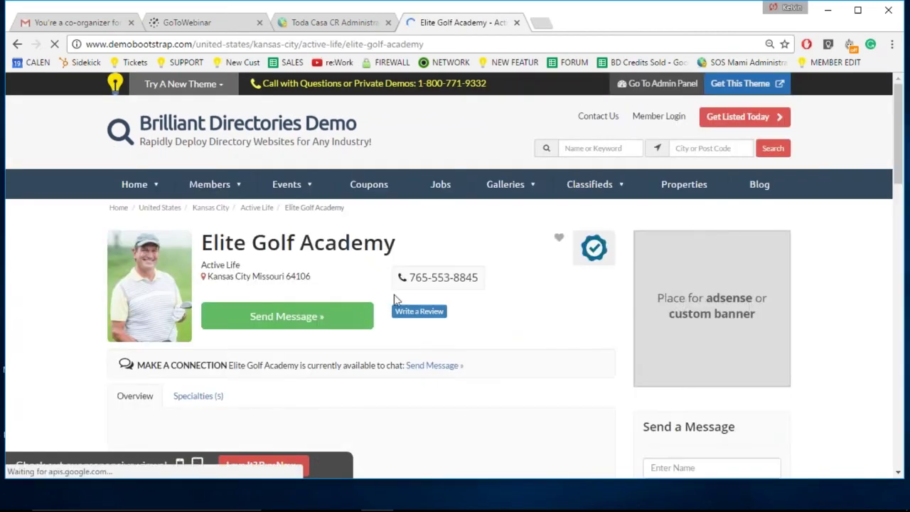
{"action": "left_click", "coordinate": [268, 327]}
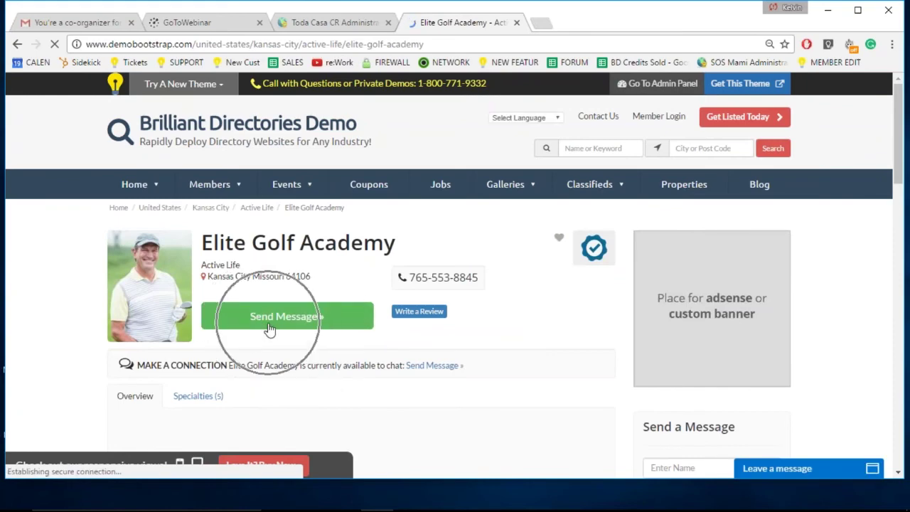
{"action": "left_click", "coordinate": [268, 327]}
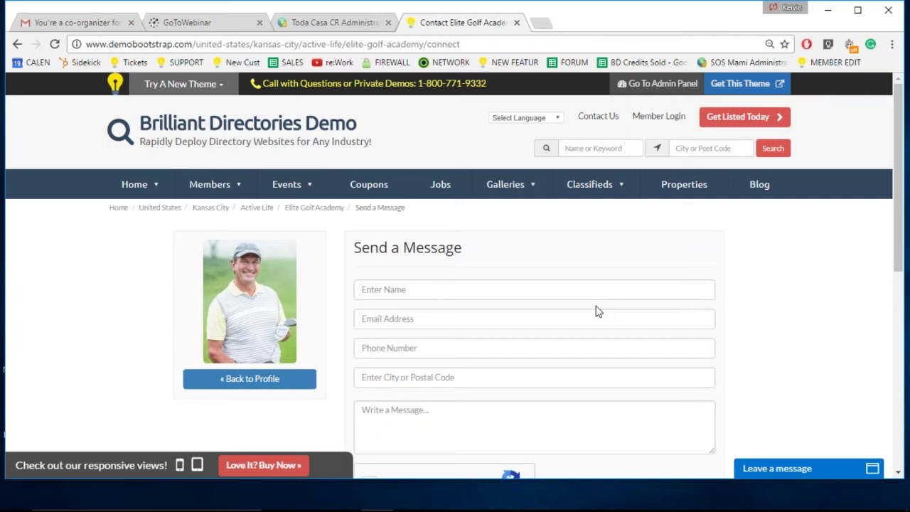
Return to the Toda Casa CR leads manager and filter the list to Accepted leads
{"action": "left_click", "coordinate": [311, 27]}
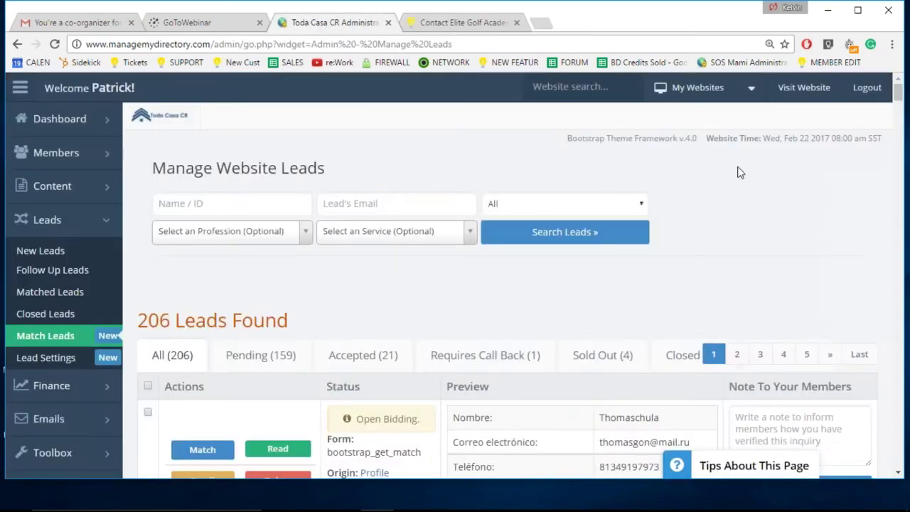
{"action": "scroll", "coordinate": [742, 193], "scroll_direction": "down", "scroll_amount": 2}
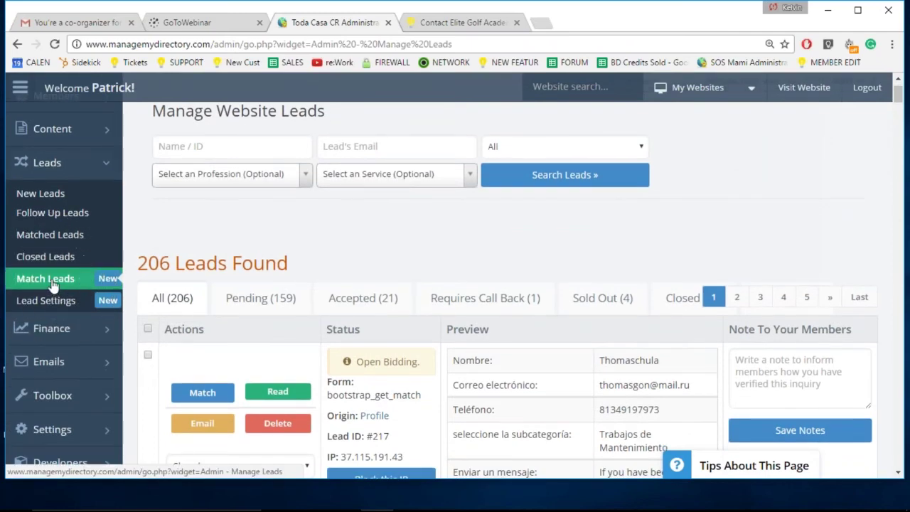
{"action": "scroll", "coordinate": [626, 253], "scroll_direction": "down", "scroll_amount": 1}
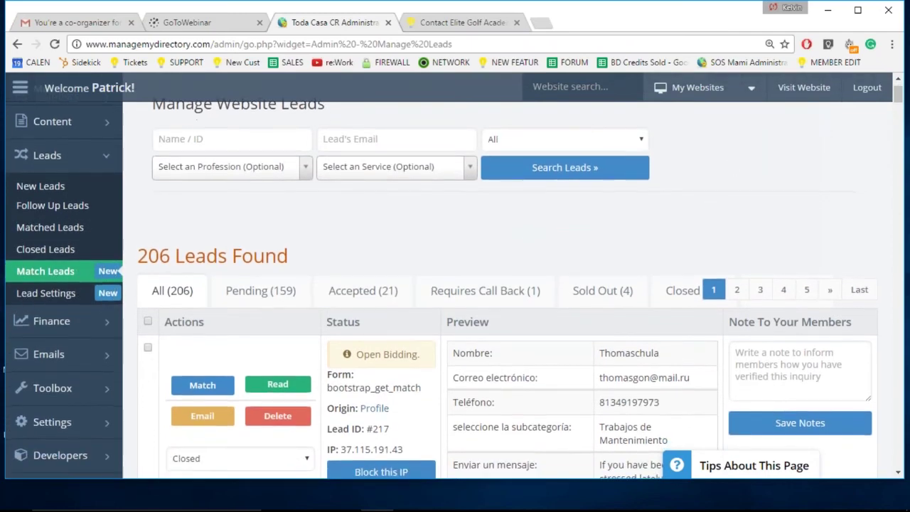
{"action": "scroll", "coordinate": [626, 252], "scroll_direction": "down", "scroll_amount": 3}
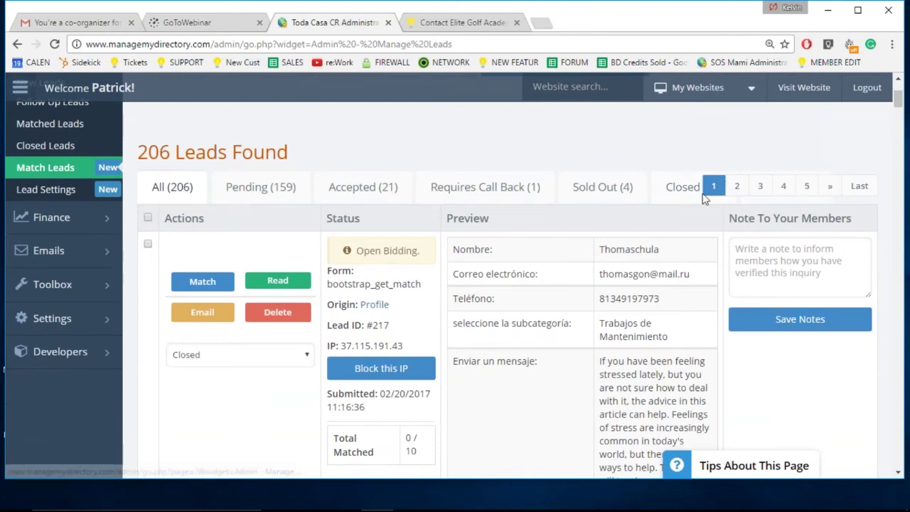
{"action": "left_click", "coordinate": [366, 202]}
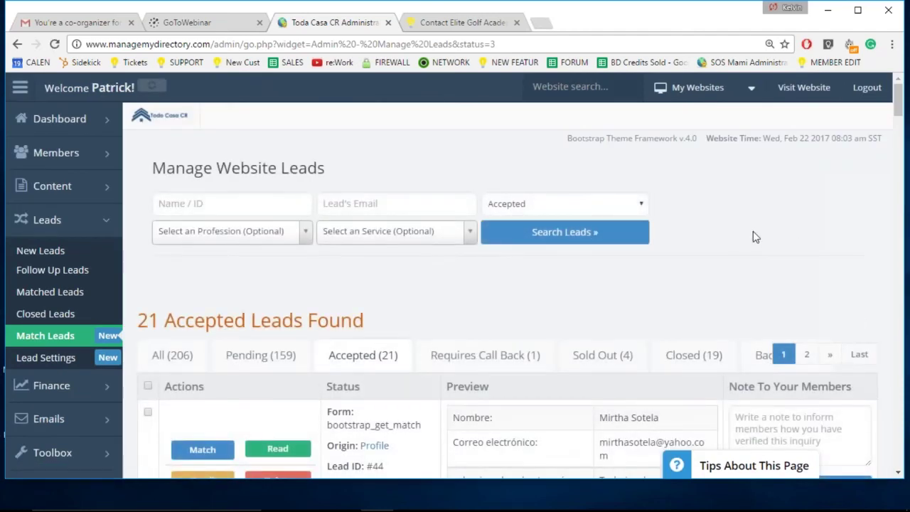
Examine the accepted and total match counts of the first accepted lead
{"action": "scroll", "coordinate": [754, 251], "scroll_direction": "down", "scroll_amount": 1}
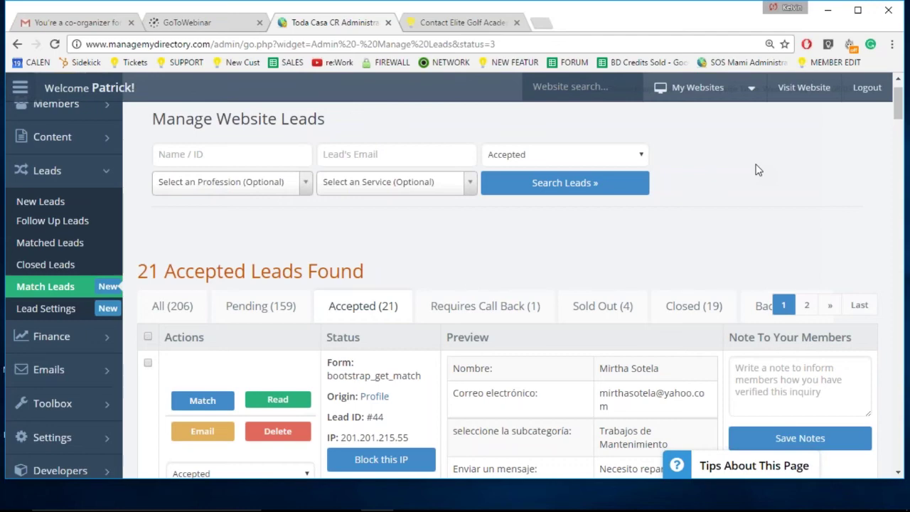
{"action": "scroll", "coordinate": [758, 256], "scroll_direction": "down", "scroll_amount": 4}
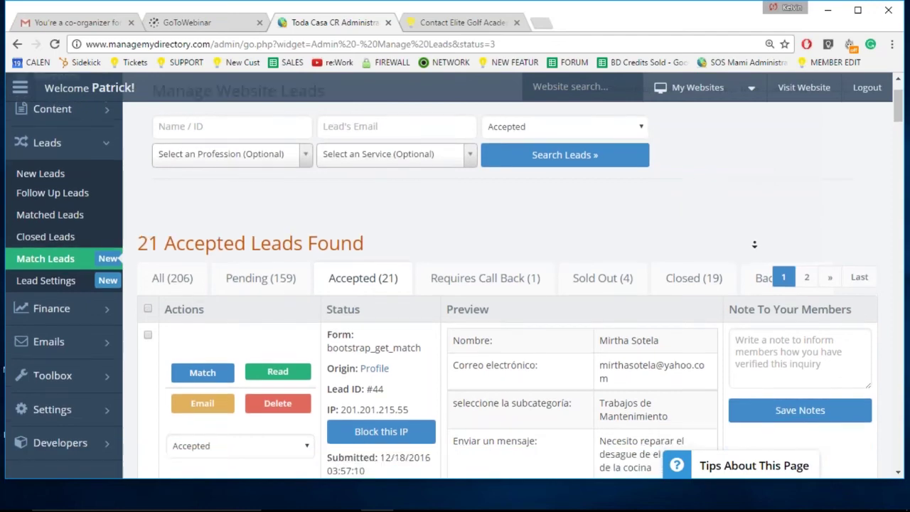
{"action": "left_click_drag", "start_coordinate": [410, 311], "coordinate": [424, 304]}
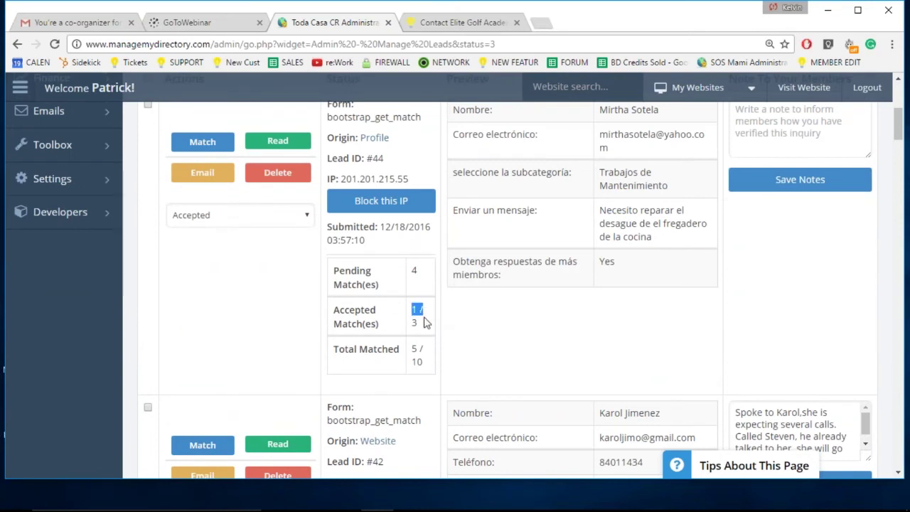
{"action": "left_click", "coordinate": [411, 353]}
{"action": "left_click_drag", "start_coordinate": [410, 354], "coordinate": [430, 349]}
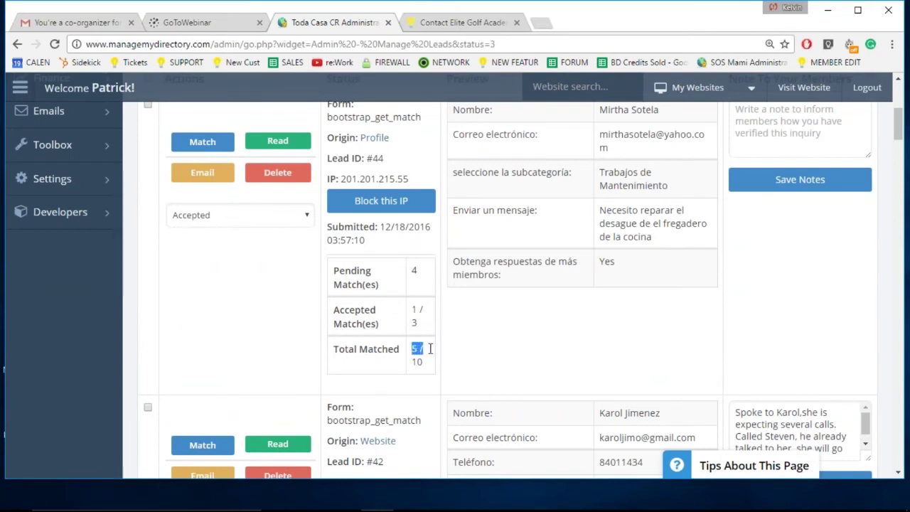
{"action": "left_click", "coordinate": [512, 367]}
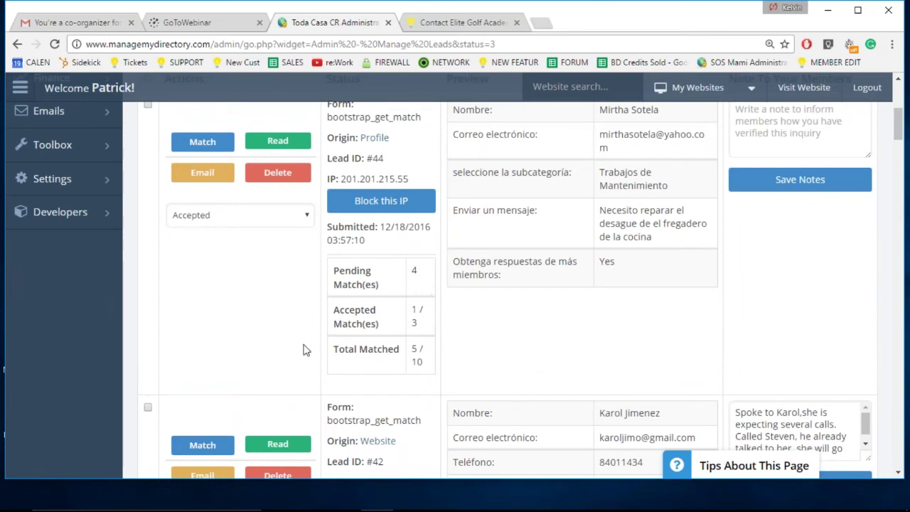
{"action": "scroll", "coordinate": [269, 313], "scroll_direction": "up", "scroll_amount": 1}
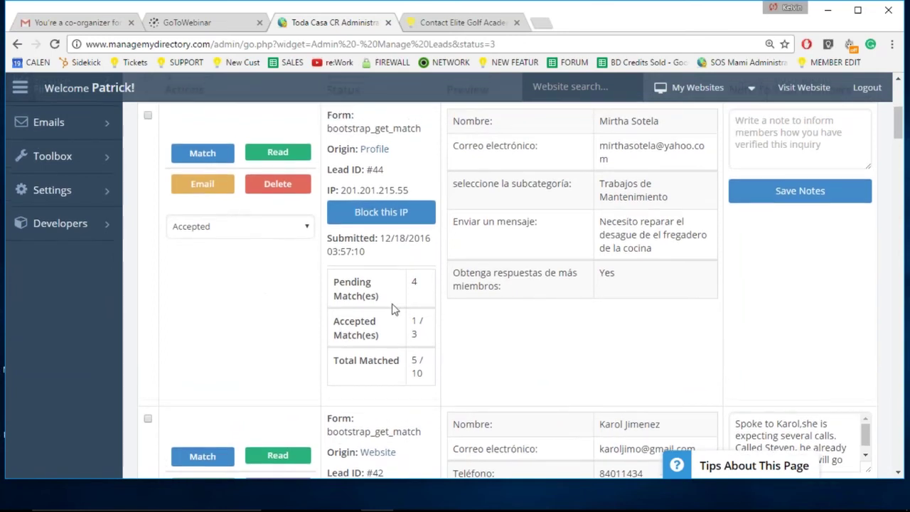
Open the matching page for the first accepted lead and review its match information, map and matched members' statuses
{"action": "left_click", "coordinate": [205, 157]}
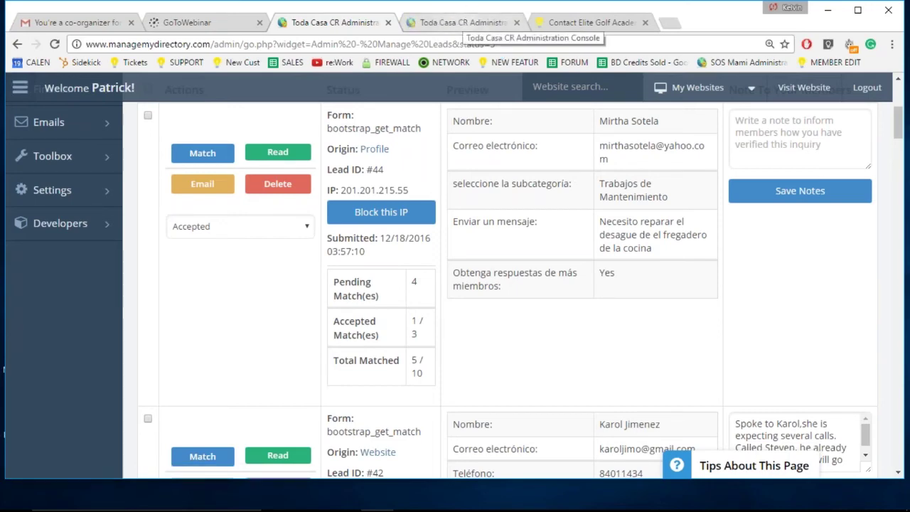
{"action": "left_click", "coordinate": [462, 22]}
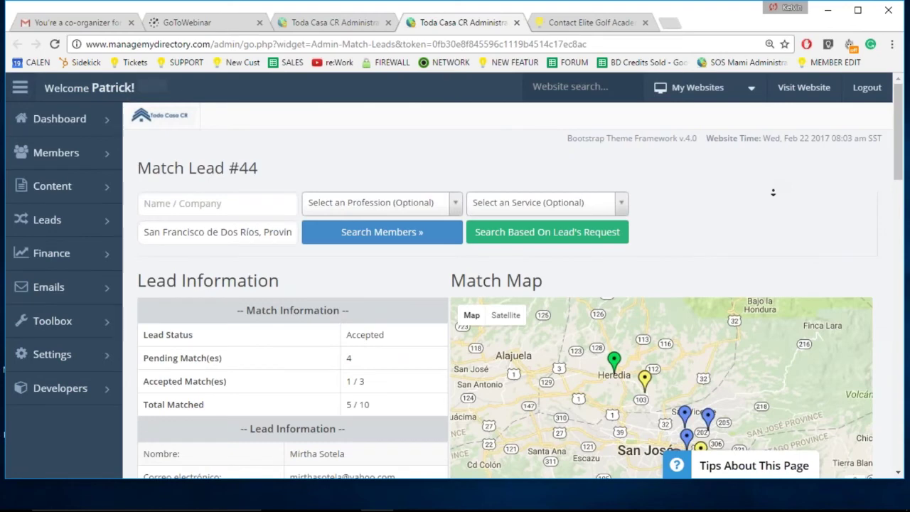
{"action": "scroll", "coordinate": [728, 290], "scroll_direction": "down", "scroll_amount": 2}
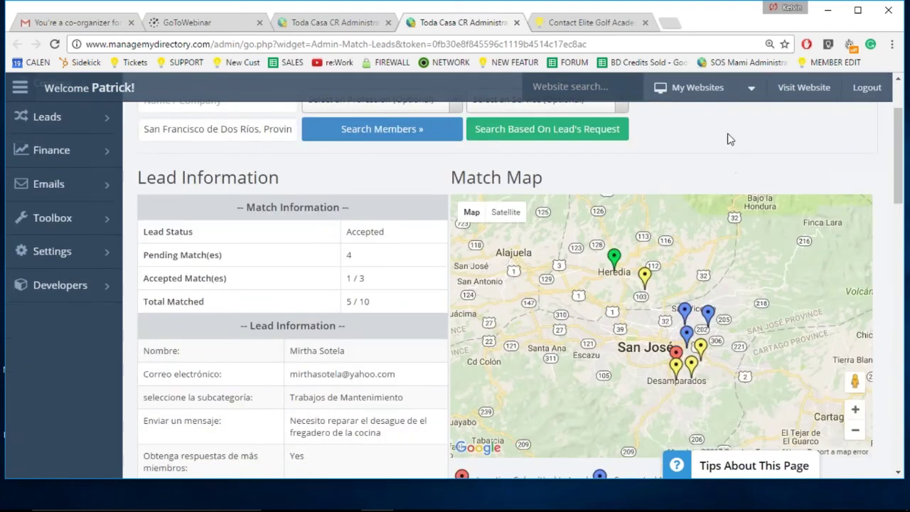
{"action": "scroll", "coordinate": [709, 214], "scroll_direction": "down", "scroll_amount": 2}
{"action": "scroll", "coordinate": [709, 214], "scroll_direction": "down", "scroll_amount": 5}
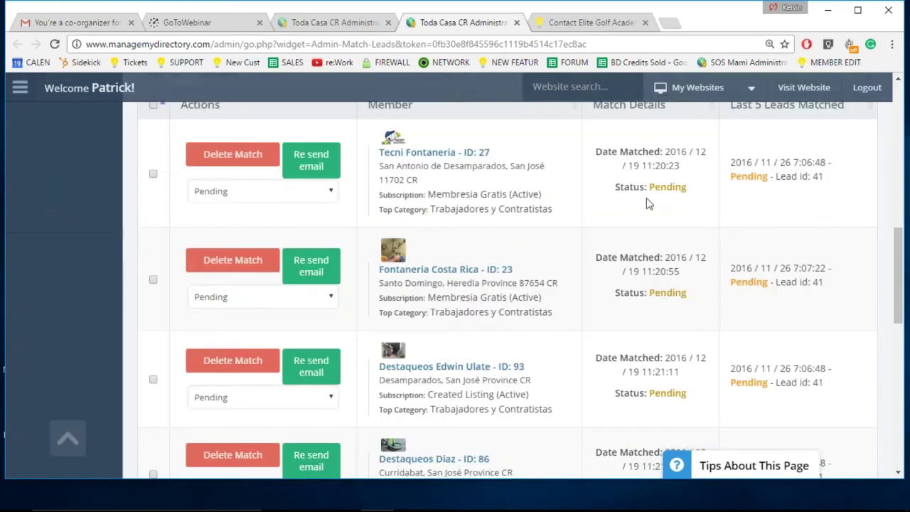
{"action": "scroll", "coordinate": [248, 126], "scroll_direction": "up", "scroll_amount": 1}
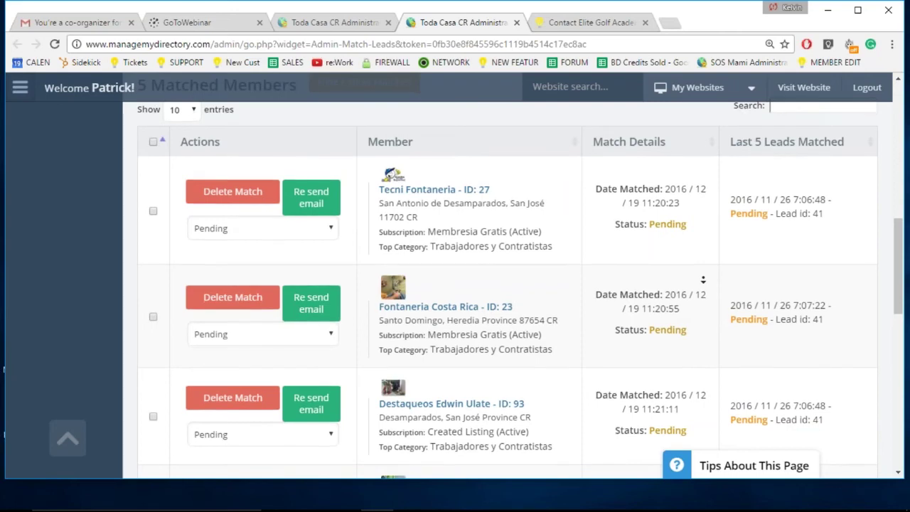
Check the match status of each remaining member matched to the accepted lead
{"action": "middle_click", "coordinate": [428, 296]}
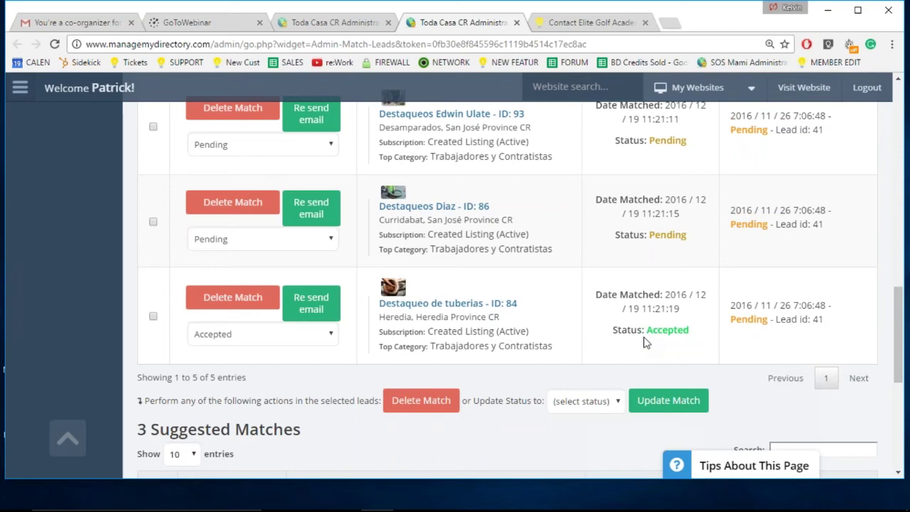
{"action": "scroll", "coordinate": [637, 294], "scroll_direction": "up", "scroll_amount": 3}
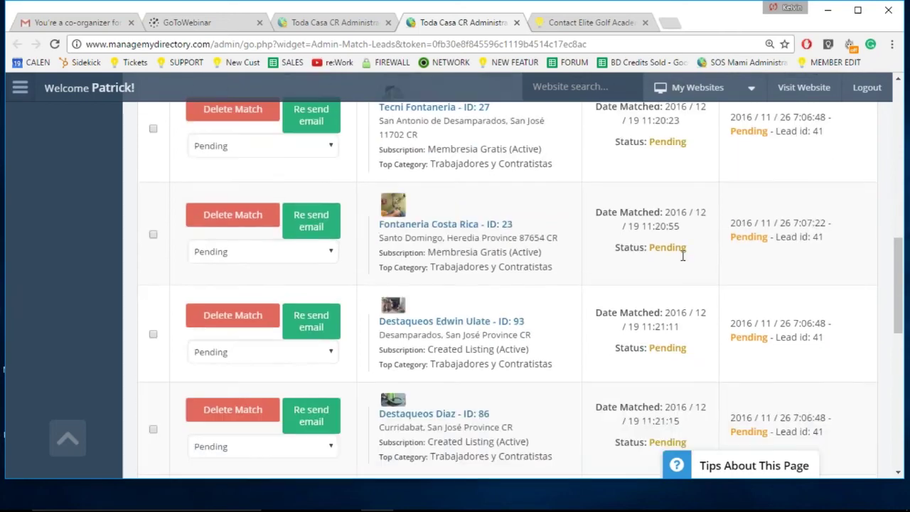
{"action": "scroll", "coordinate": [701, 395], "scroll_direction": "up", "scroll_amount": 3}
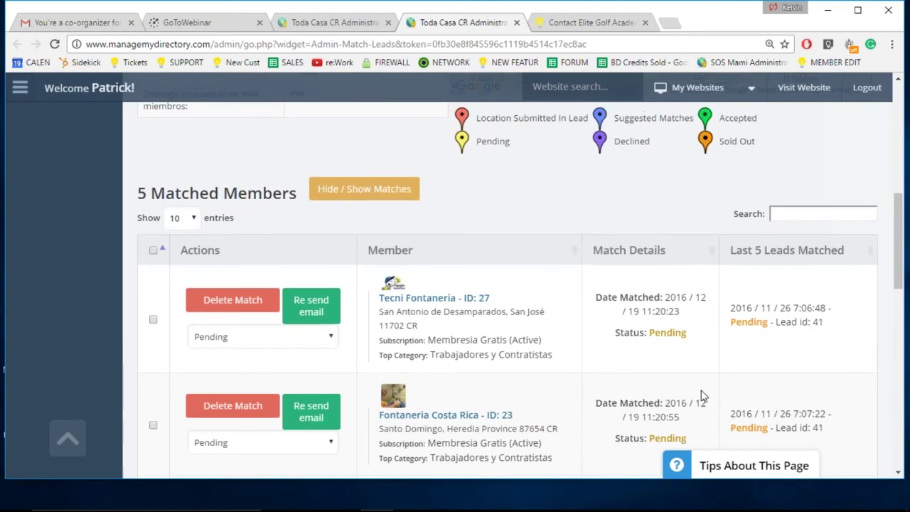
Return to the leads manager, filter the list to Sold Out leads and examine the first lead's match counts
{"action": "left_click", "coordinate": [350, 28]}
{"action": "scroll", "coordinate": [645, 369], "scroll_direction": "up", "scroll_amount": 5}
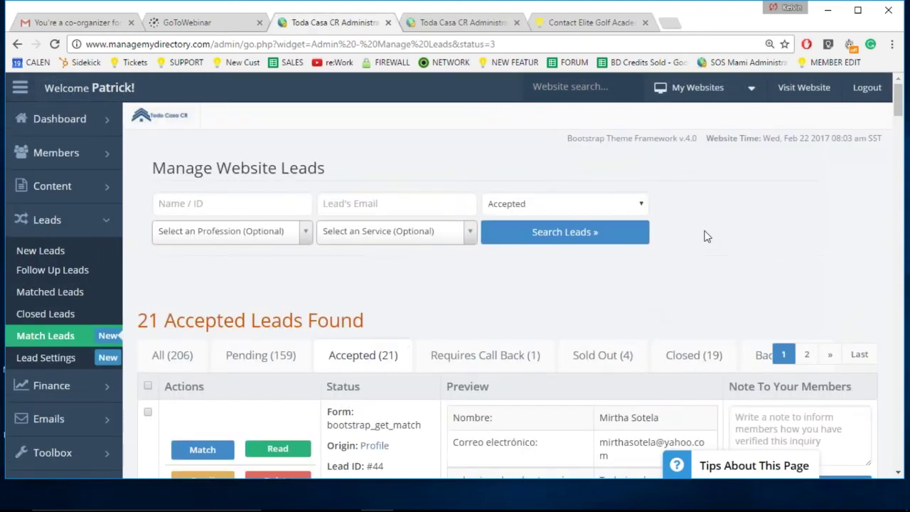
{"action": "scroll", "coordinate": [707, 261], "scroll_direction": "down", "scroll_amount": 2}
{"action": "left_click", "coordinate": [620, 242]}
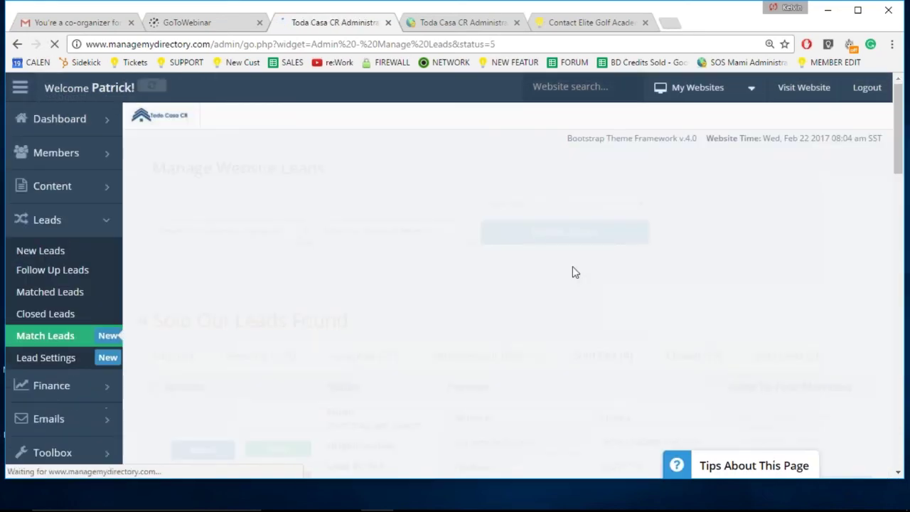
{"action": "scroll", "coordinate": [763, 242], "scroll_direction": "down", "scroll_amount": 1}
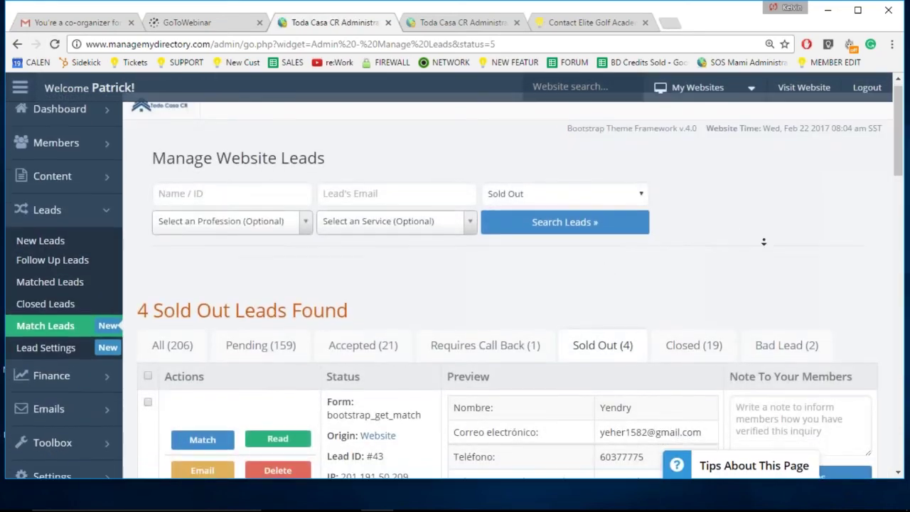
{"action": "scroll", "coordinate": [764, 242], "scroll_direction": "down", "scroll_amount": 2}
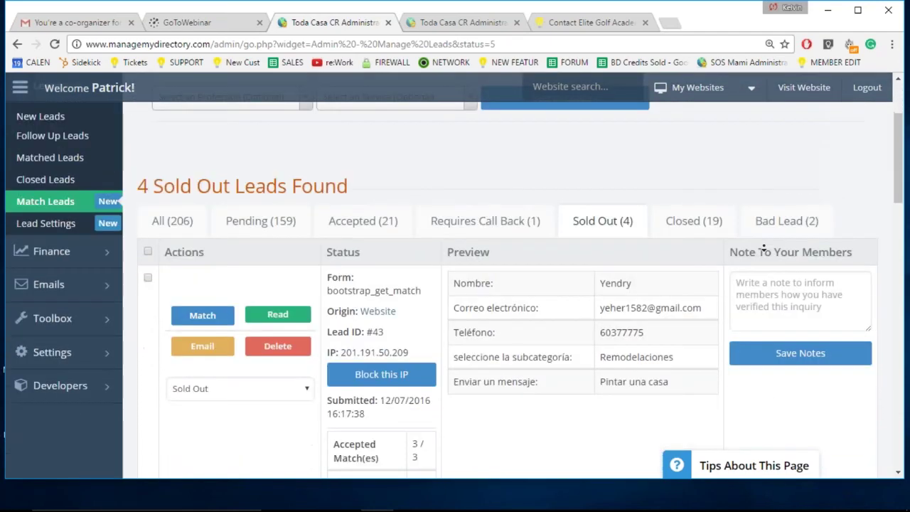
{"action": "scroll", "coordinate": [764, 247], "scroll_direction": "down", "scroll_amount": 2}
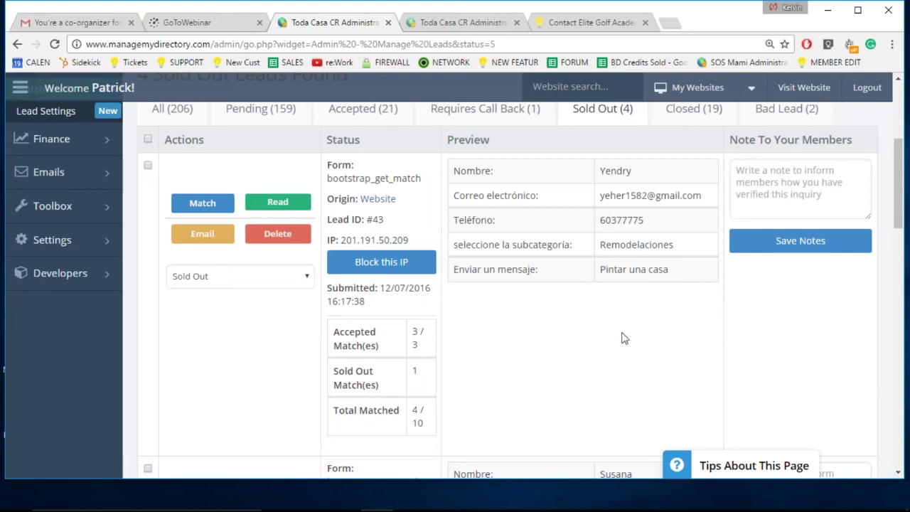
Open the matching page of the first sold-out lead and close the accepted lead's matching page
{"action": "middle_click", "coordinate": [202, 205]}
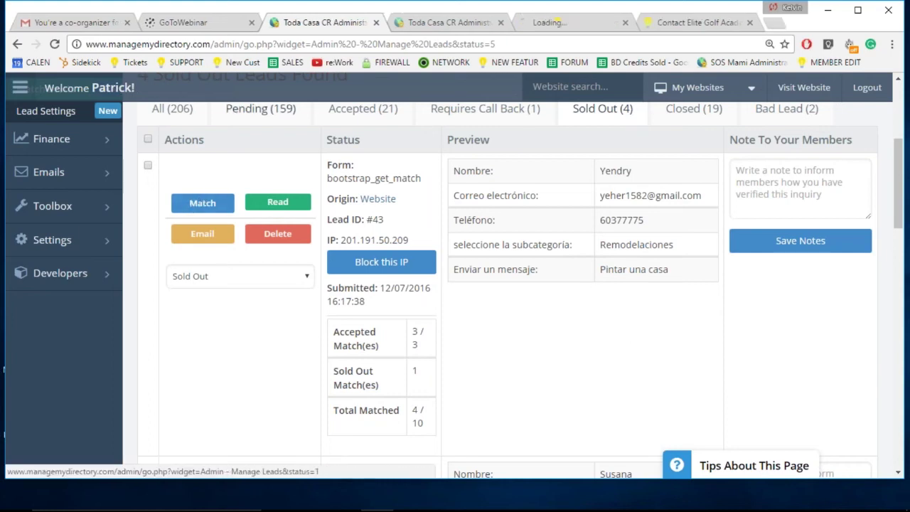
{"action": "middle_click", "coordinate": [461, 23]}
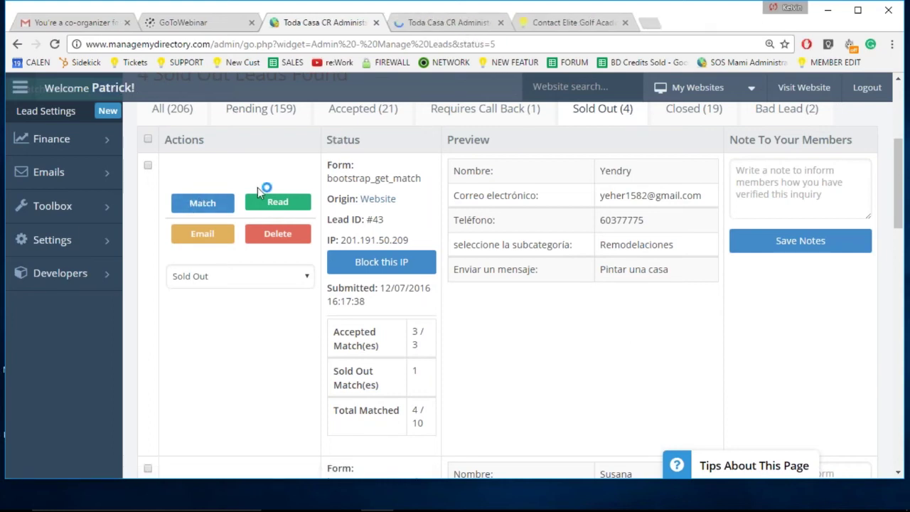
{"action": "left_click", "coordinate": [486, 21]}
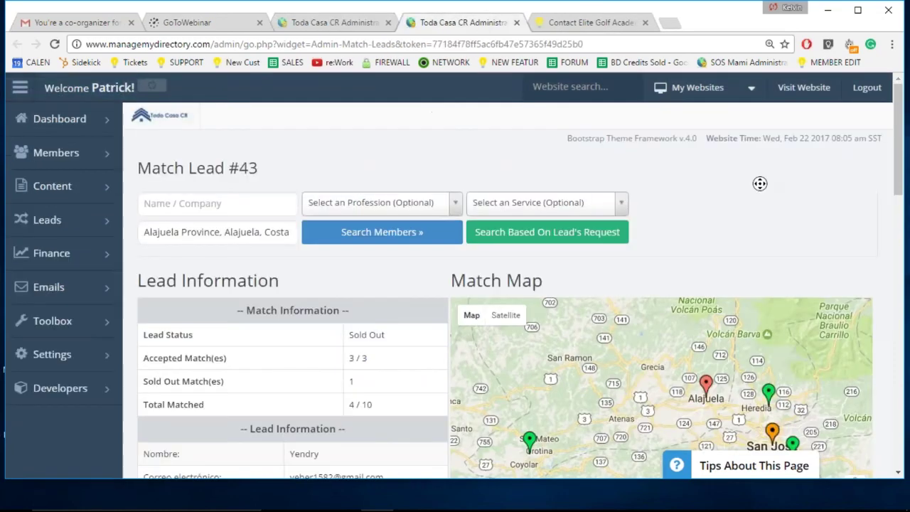
Review the sold-out lead's matched members, including their match statuses and last five leads matched
{"action": "scroll", "coordinate": [757, 207], "scroll_direction": "down", "scroll_amount": 1}
{"action": "scroll", "coordinate": [757, 210], "scroll_direction": "down", "scroll_amount": 7}
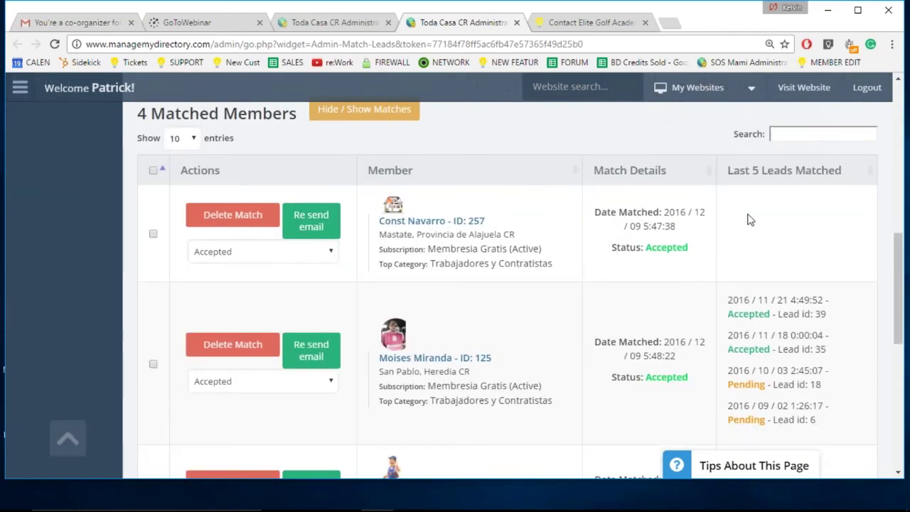
{"action": "scroll", "coordinate": [751, 242], "scroll_direction": "down", "scroll_amount": 1}
{"action": "scroll", "coordinate": [735, 185], "scroll_direction": "up", "scroll_amount": 3}
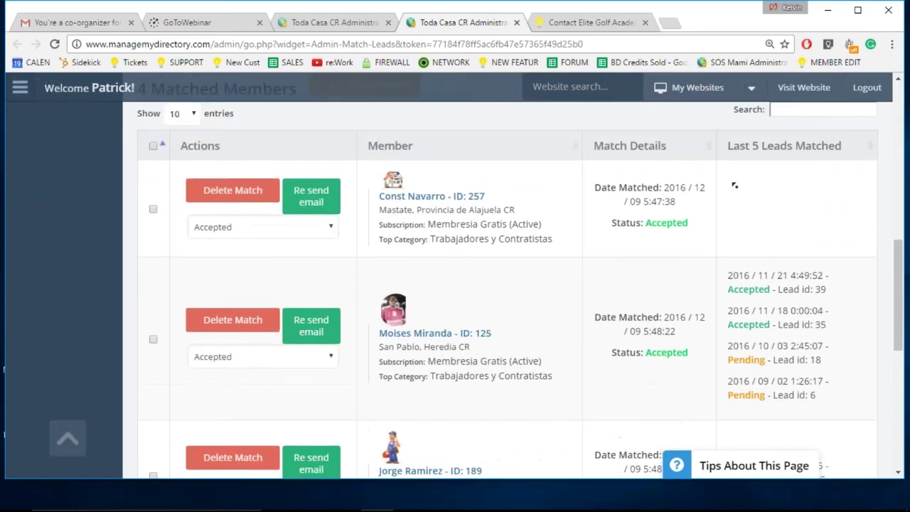
{"action": "scroll", "coordinate": [675, 298], "scroll_direction": "down", "scroll_amount": 5}
{"action": "scroll", "coordinate": [675, 297], "scroll_direction": "down", "scroll_amount": 2}
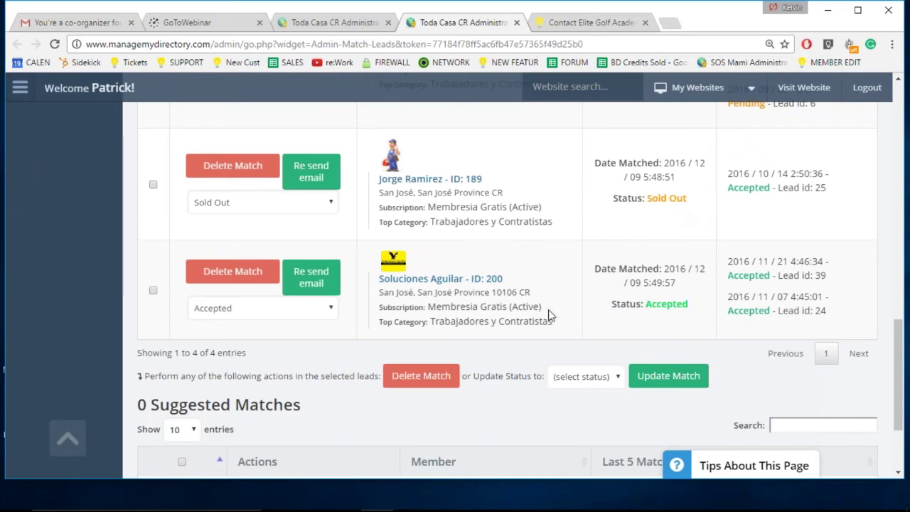
{"action": "scroll", "coordinate": [711, 320], "scroll_direction": "up", "scroll_amount": 1}
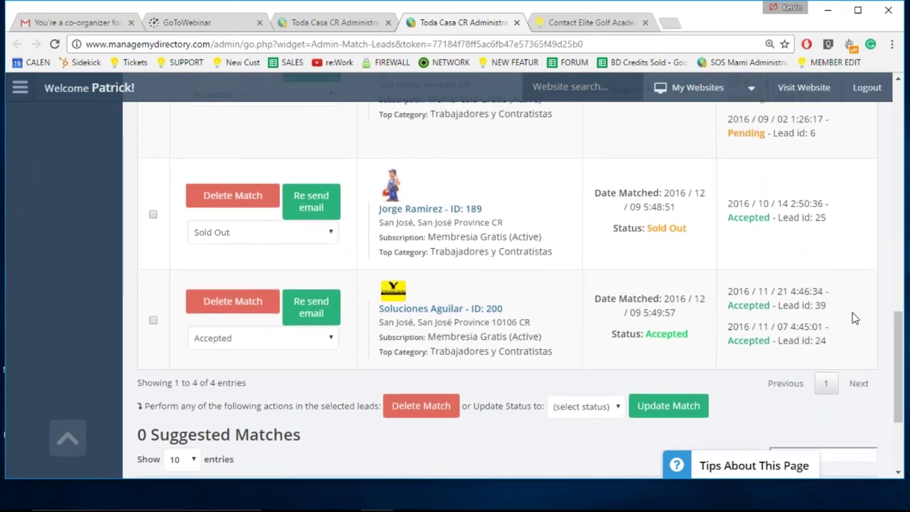
{"action": "scroll", "coordinate": [847, 319], "scroll_direction": "up", "scroll_amount": 5}
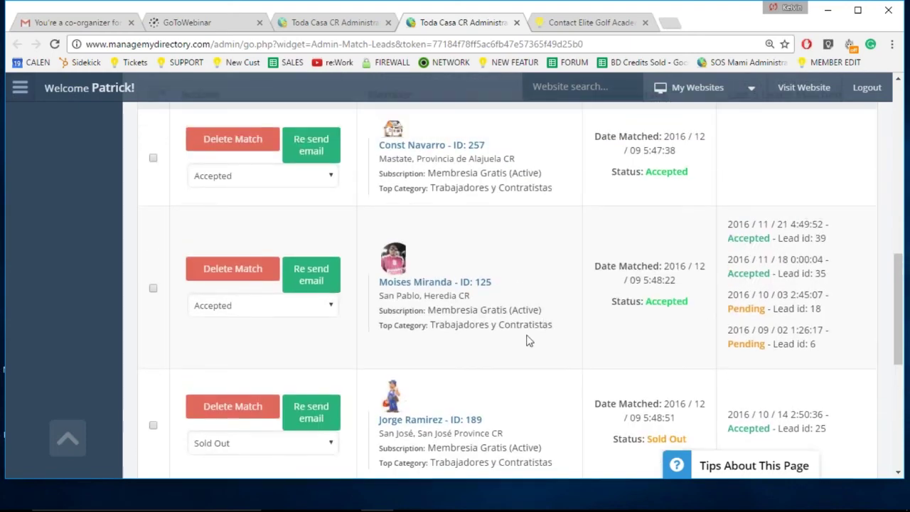
{"action": "scroll", "coordinate": [540, 331], "scroll_direction": "up", "scroll_amount": 2}
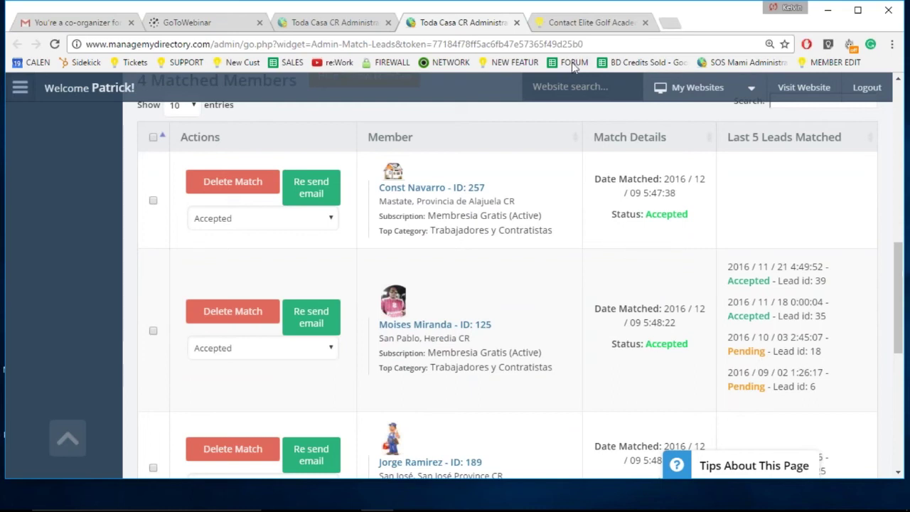
Return to the leads manager and filter the list to Requires Call Back leads
{"action": "left_click", "coordinate": [334, 22]}
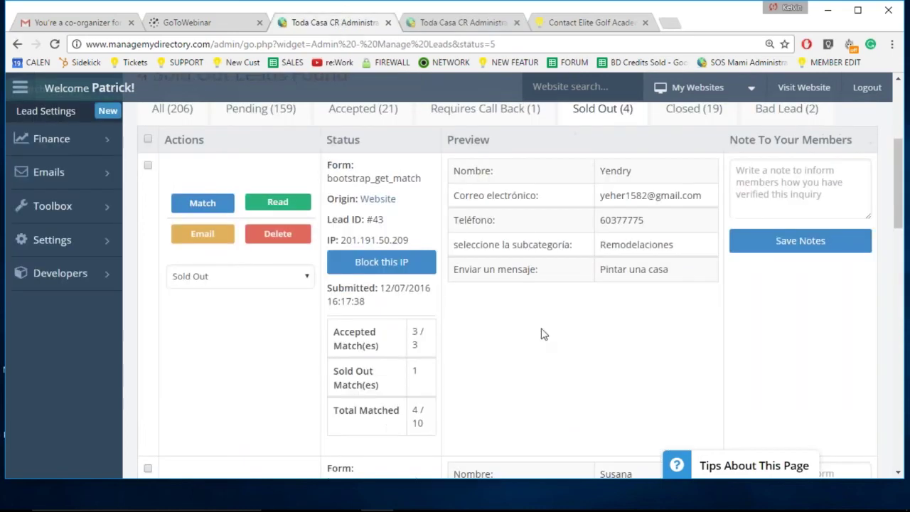
{"action": "scroll", "coordinate": [541, 334], "scroll_direction": "up", "scroll_amount": 1}
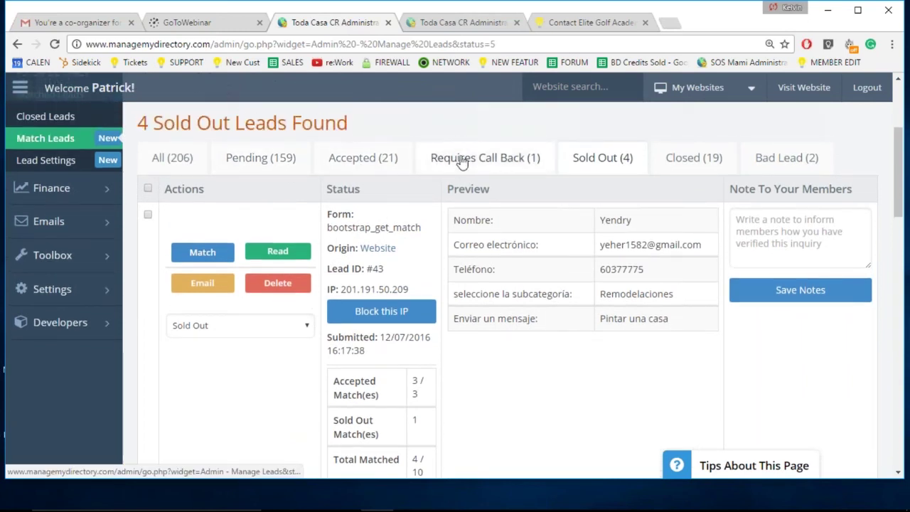
{"action": "left_click", "coordinate": [519, 158]}
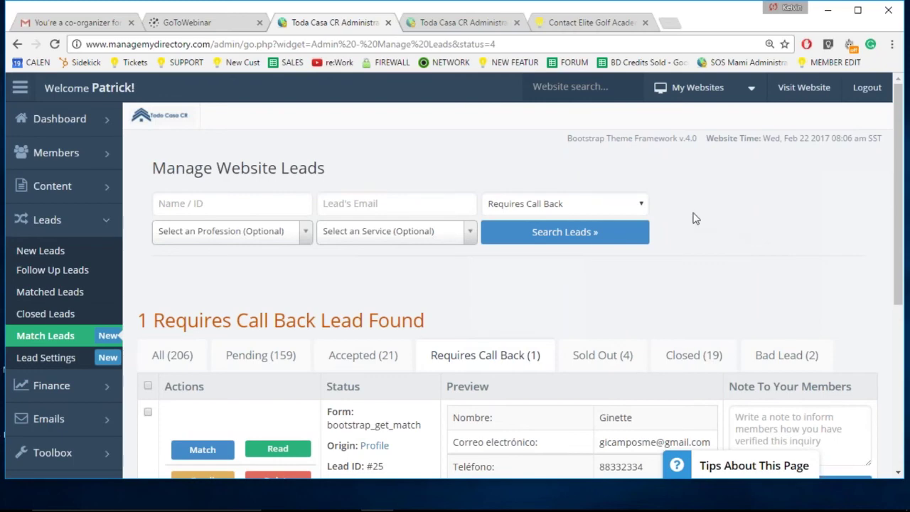
{"action": "scroll", "coordinate": [701, 258], "scroll_direction": "down", "scroll_amount": 2}
Show the available status options of the call-back lead, keeping its status at Requires Call Back
{"action": "left_click", "coordinate": [302, 378]}
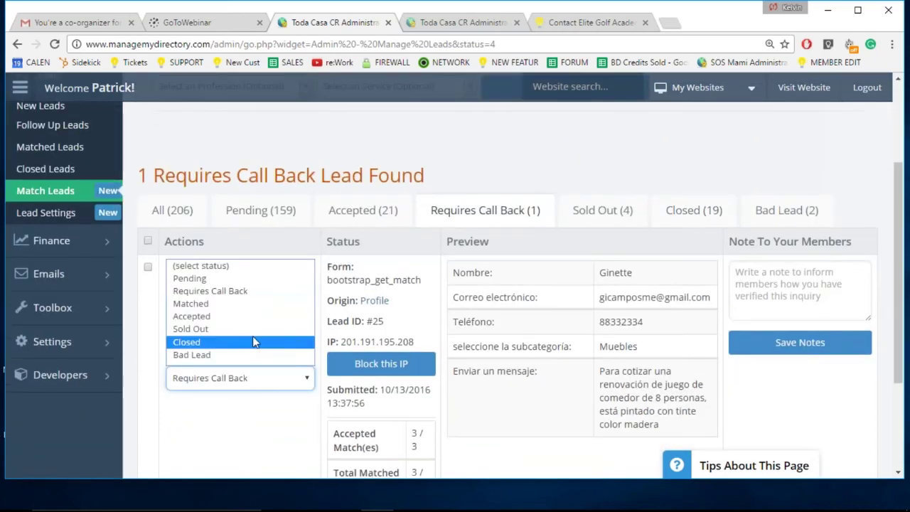
{"action": "left_click", "coordinate": [254, 293]}
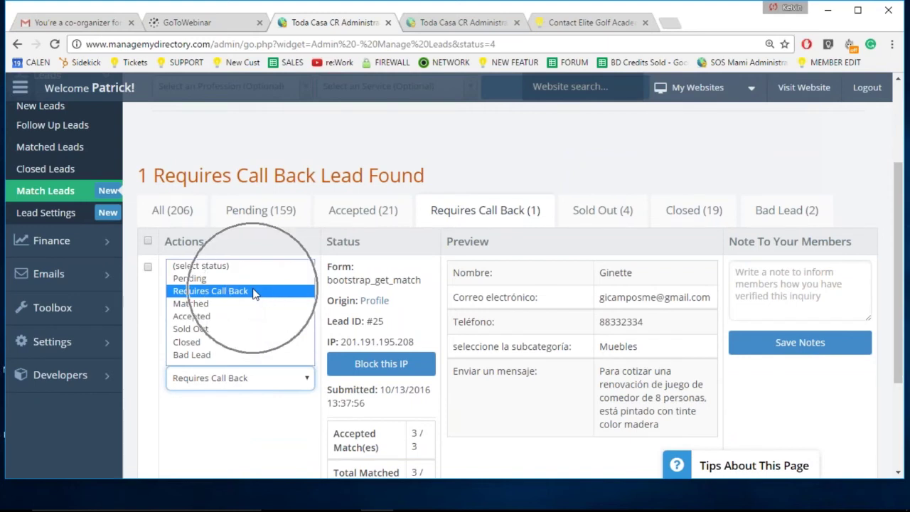
{"action": "left_click", "coordinate": [638, 170]}
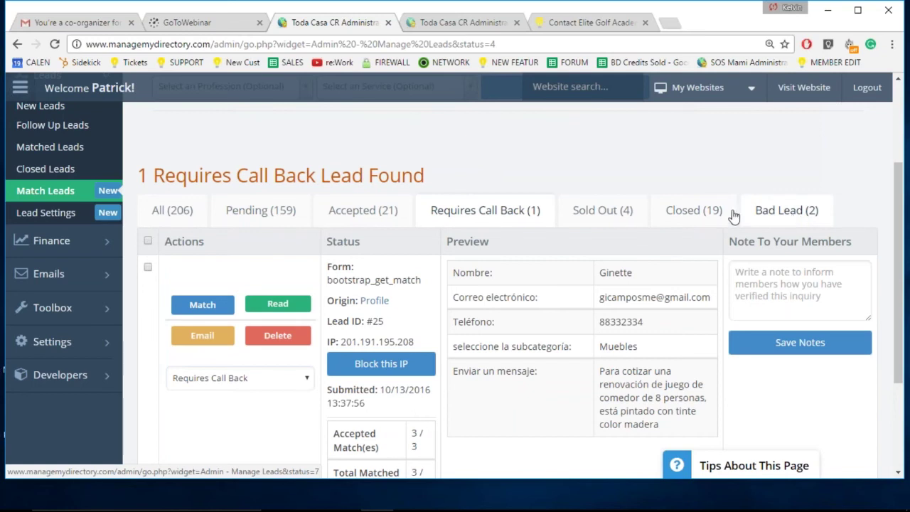
{"action": "left_click", "coordinate": [228, 379]}
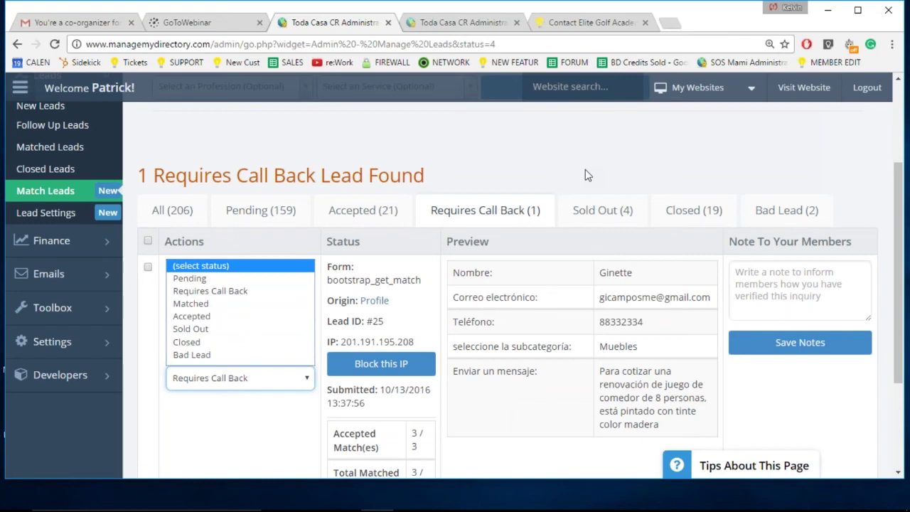
{"action": "left_click", "coordinate": [898, 35]}
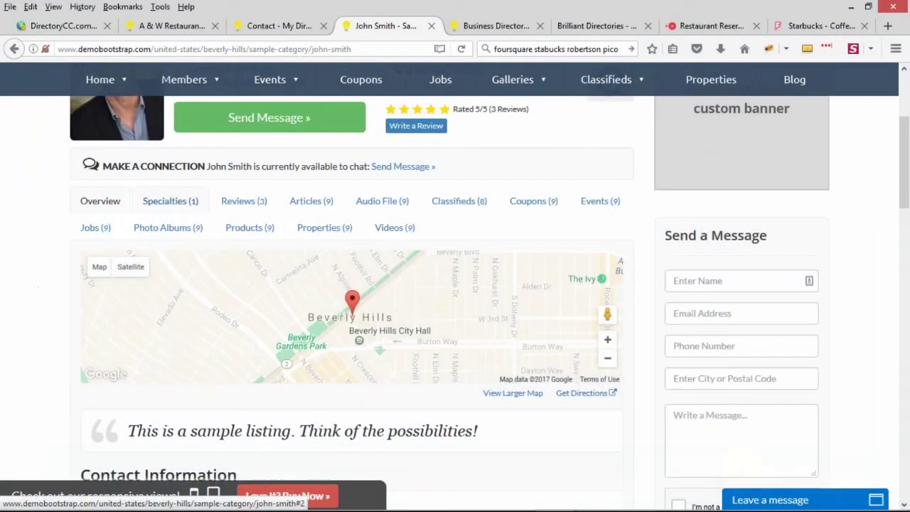
On the demo directory's sample member profile, browse the Specialties, Reviews, Articles, Audio File, Classifieds, Coupons and Events sections
{"action": "left_click", "coordinate": [170, 200]}
{"action": "left_click", "coordinate": [244, 201]}
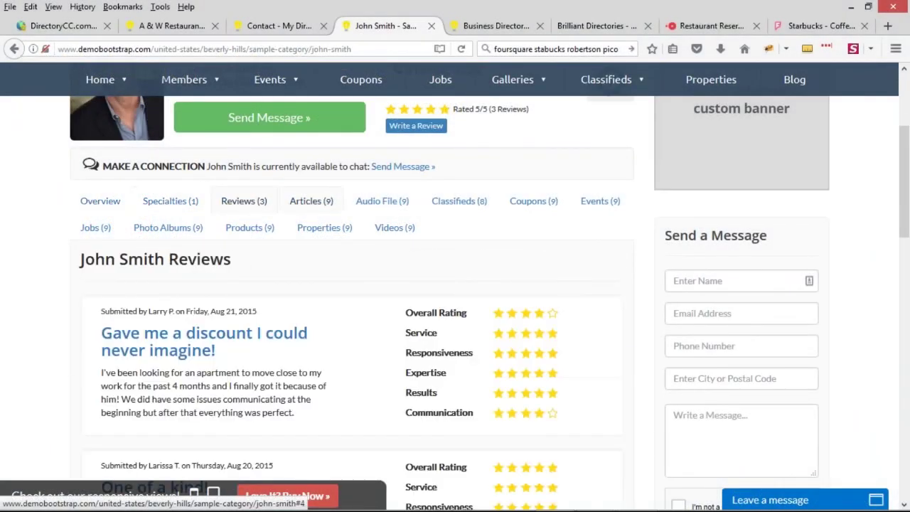
{"action": "left_click", "coordinate": [310, 200]}
{"action": "left_click", "coordinate": [382, 202]}
{"action": "left_click", "coordinate": [457, 202]}
{"action": "left_click", "coordinate": [533, 201]}
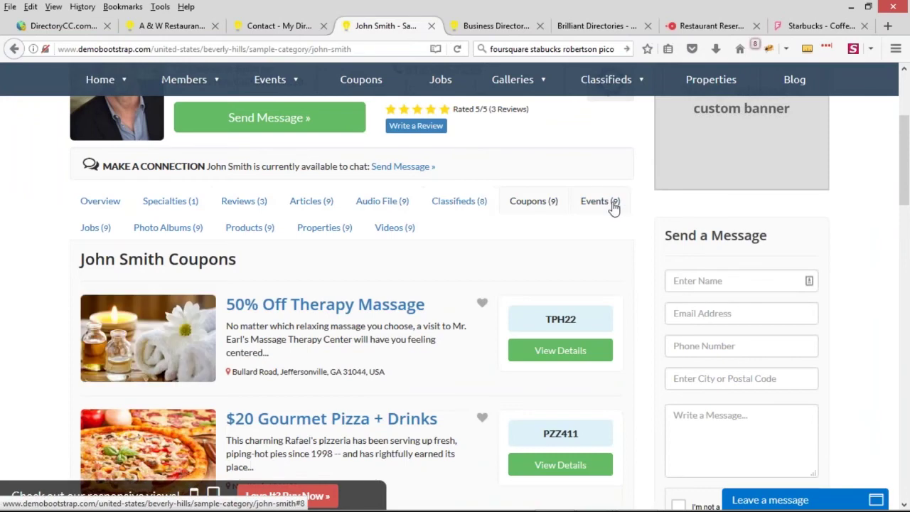
{"action": "left_click", "coordinate": [599, 201]}
{"action": "scroll", "coordinate": [609, 206], "scroll_direction": "up", "scroll_amount": 5}
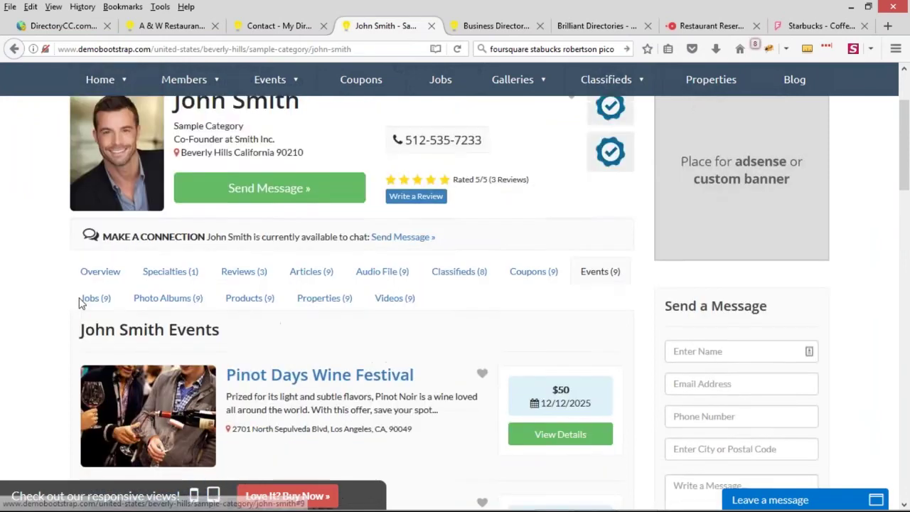
{"action": "scroll", "coordinate": [456, 284], "scroll_direction": "down", "scroll_amount": 4}
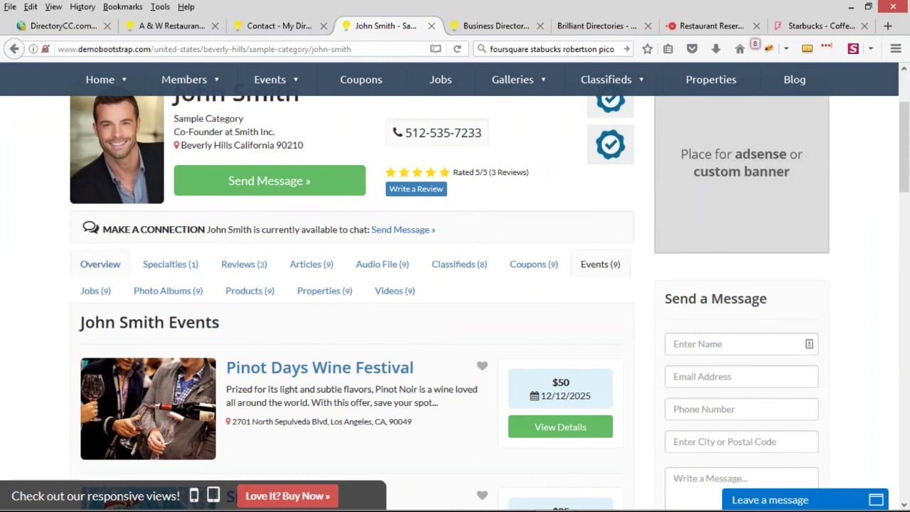
View the sample profile's Overview, Specialties, Articles, Audio File and Videos sections in turn
{"action": "left_click", "coordinate": [104, 269]}
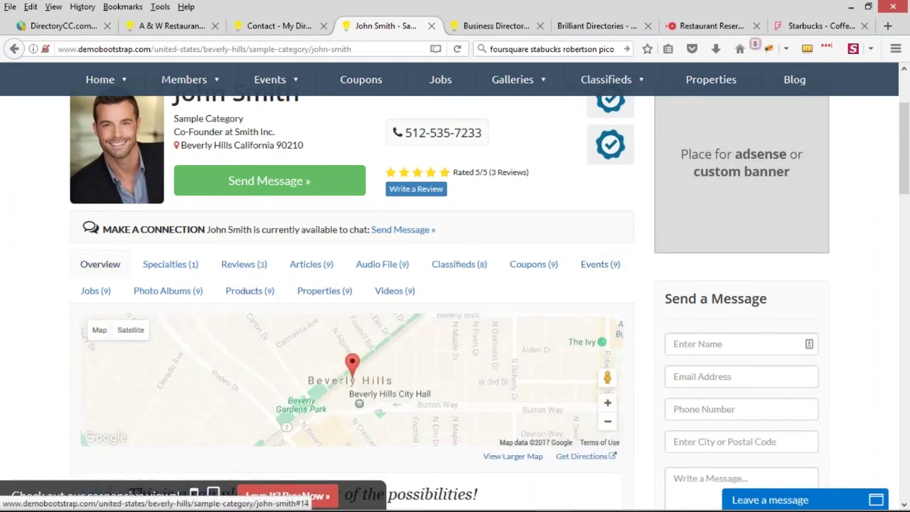
{"action": "left_click", "coordinate": [171, 264]}
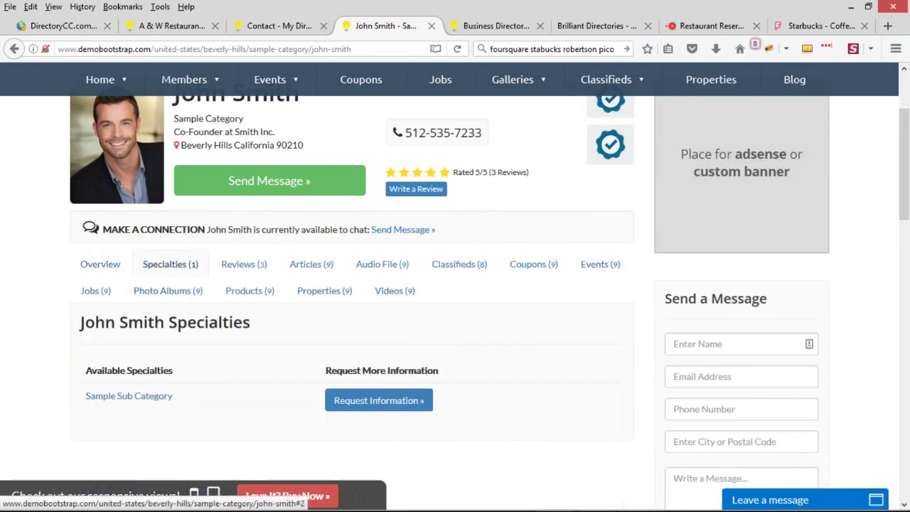
{"action": "left_click", "coordinate": [311, 264]}
{"action": "left_click", "coordinate": [364, 272]}
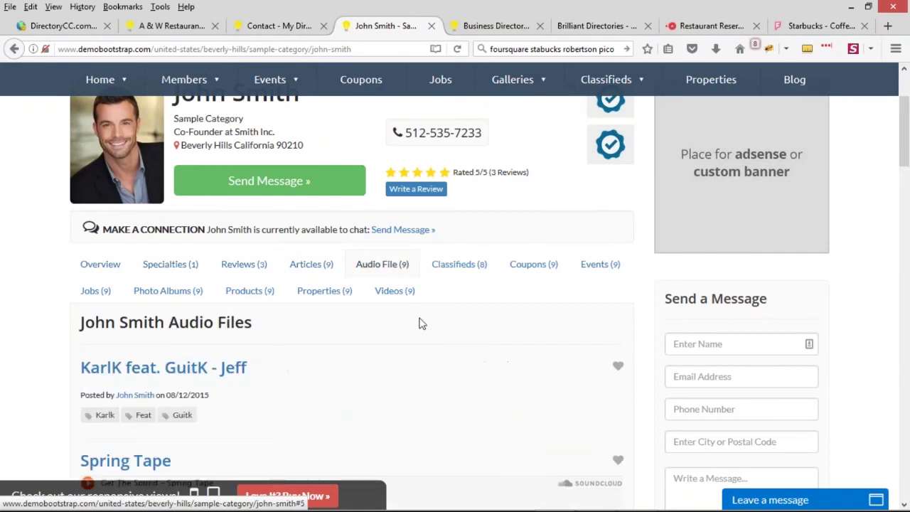
{"action": "left_click", "coordinate": [402, 295]}
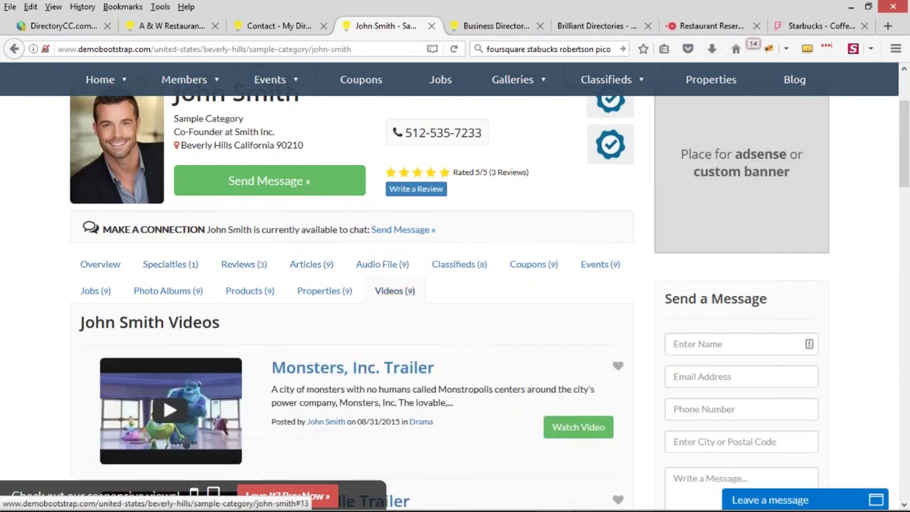
Go back to the sample profile's Overview and look through its Videos, Properties, Products and Reviews sections
{"action": "left_click", "coordinate": [100, 267]}
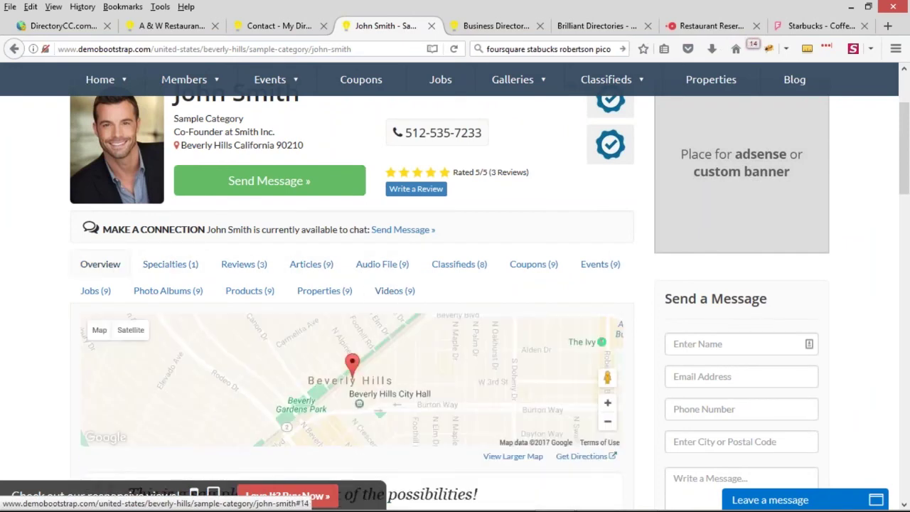
{"action": "left_click", "coordinate": [399, 293]}
{"action": "left_click", "coordinate": [324, 291]}
{"action": "left_click", "coordinate": [273, 293]}
{"action": "left_click", "coordinate": [244, 265]}
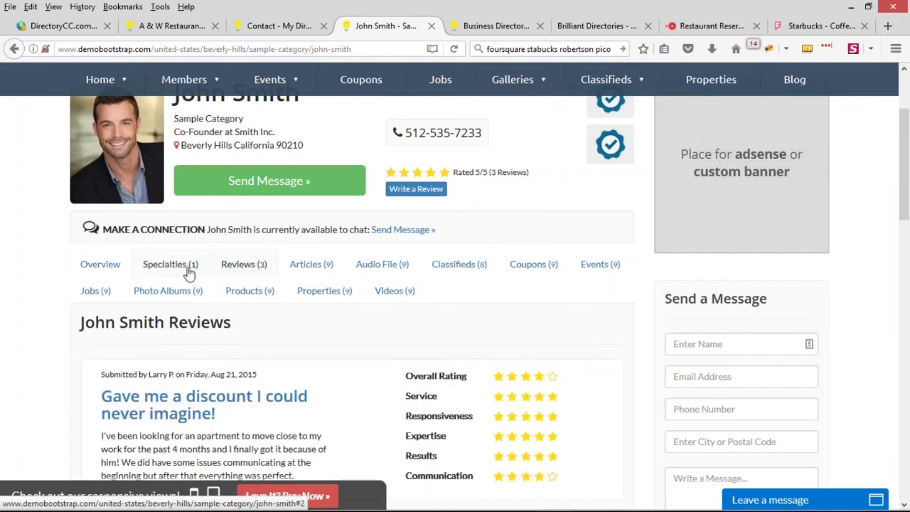
View the sample profile's Photo Albums and Videos sections
{"action": "left_click", "coordinate": [168, 291]}
{"action": "left_click", "coordinate": [400, 300]}
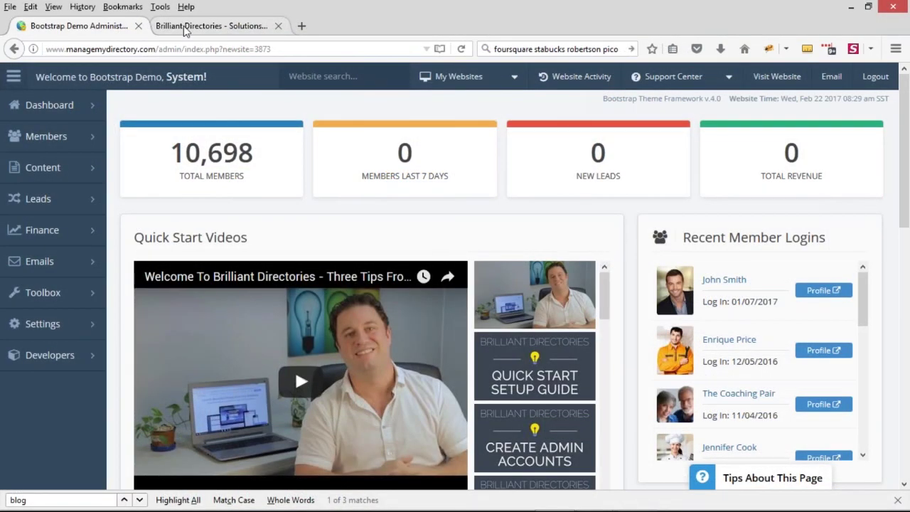
Open demobootstrap.com in the second browser tab and reach the Sample Category member's profile through an empty directory search
{"action": "left_click", "coordinate": [213, 26]}
{"action": "left_click", "coordinate": [227, 48]}
{"action": "type", "text": "demo"}
{"action": "key", "text": "Return"}
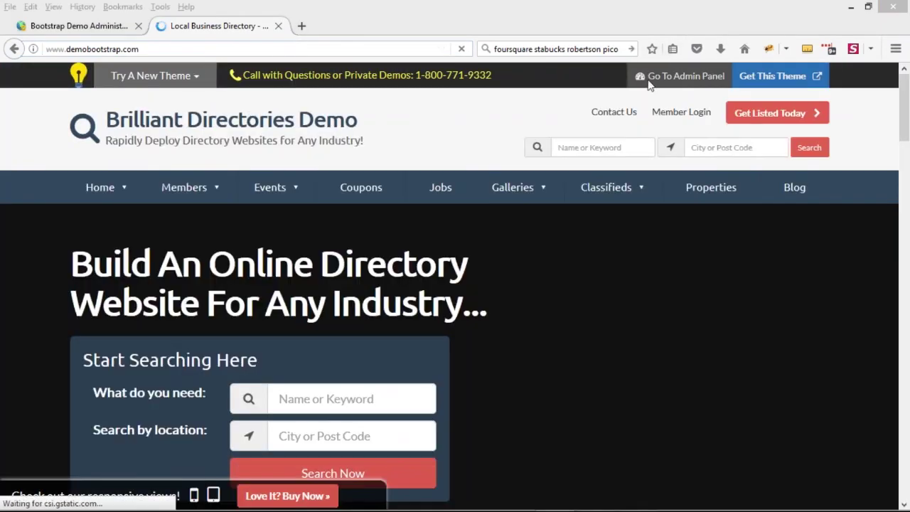
{"action": "left_click", "coordinate": [814, 153]}
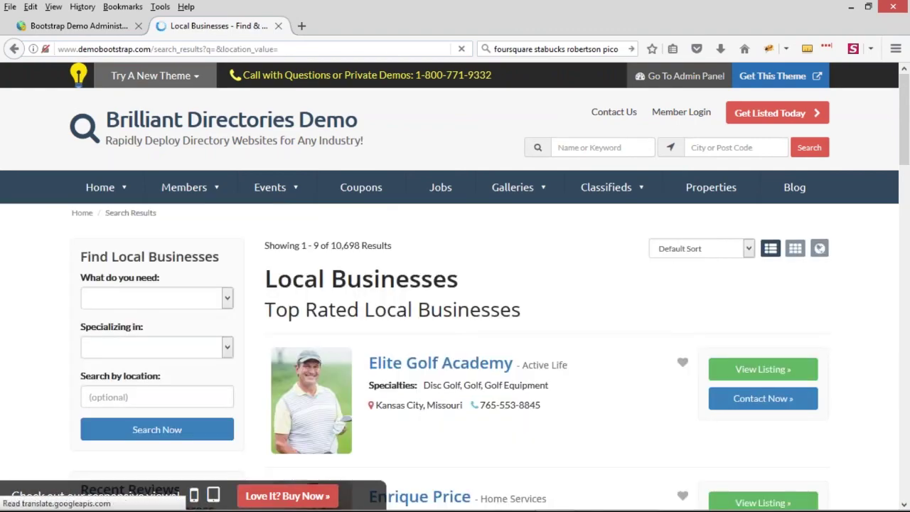
{"action": "scroll", "coordinate": [534, 266], "scroll_direction": "down", "scroll_amount": 10}
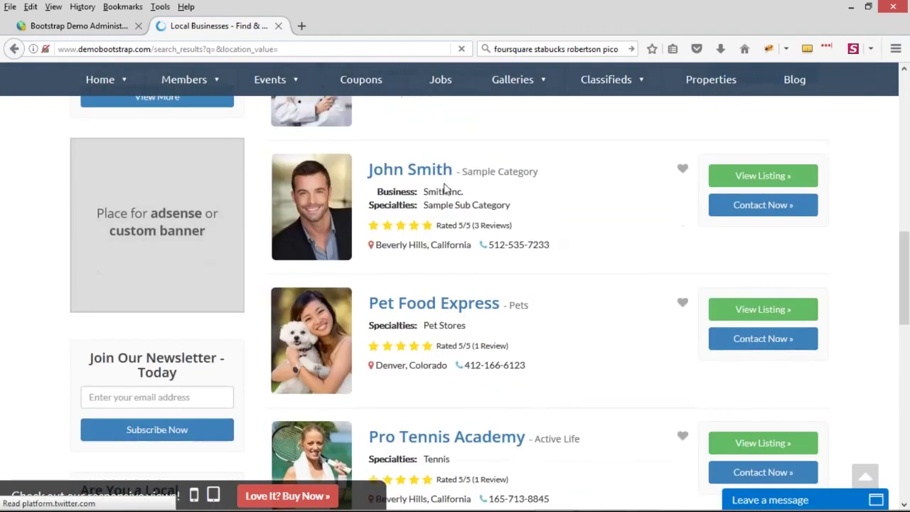
{"action": "left_click", "coordinate": [433, 179]}
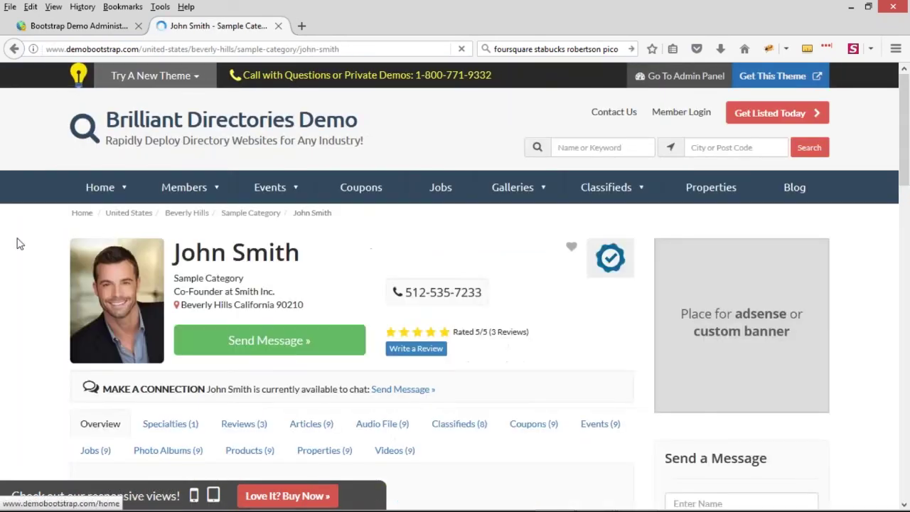
Look through the sample profile's Audio File, Classifieds, Coupons, Events and Videos sections
{"action": "scroll", "coordinate": [7, 274], "scroll_direction": "down", "scroll_amount": 3}
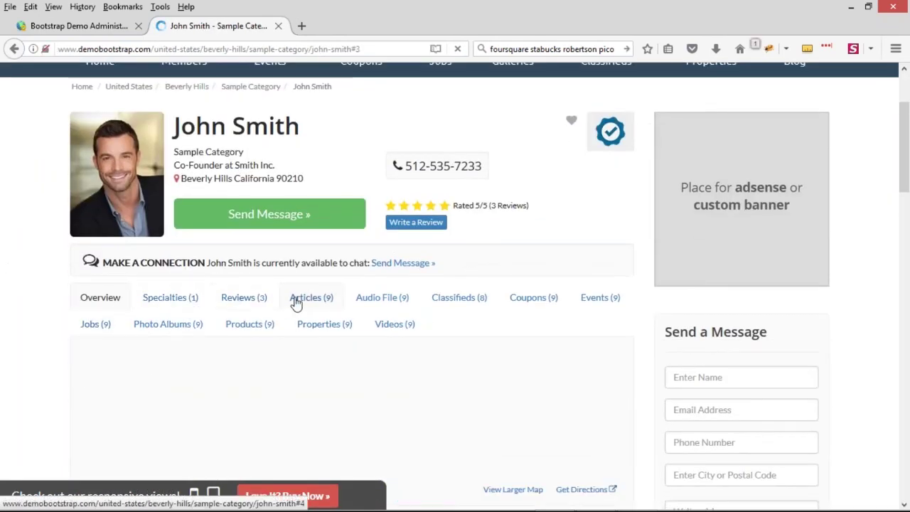
{"action": "left_click", "coordinate": [376, 299]}
{"action": "left_click", "coordinate": [462, 305]}
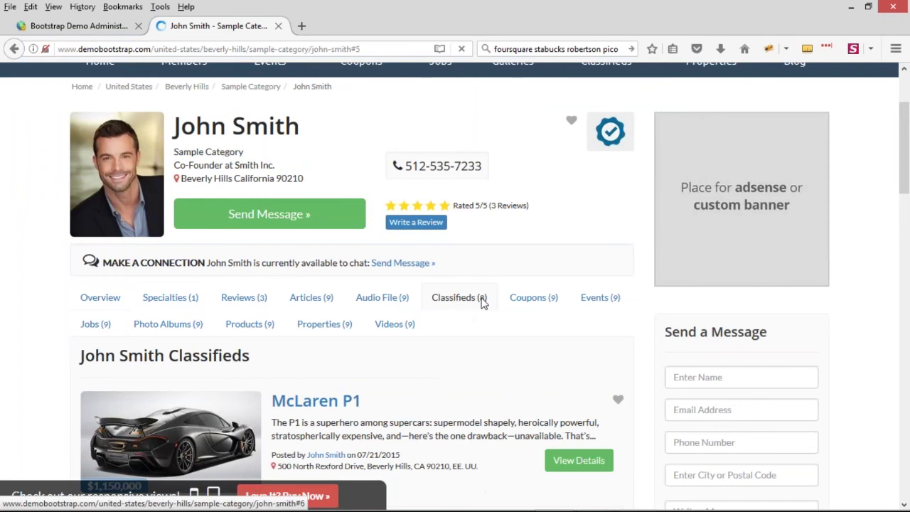
{"action": "left_click", "coordinate": [532, 305]}
{"action": "left_click", "coordinate": [589, 306]}
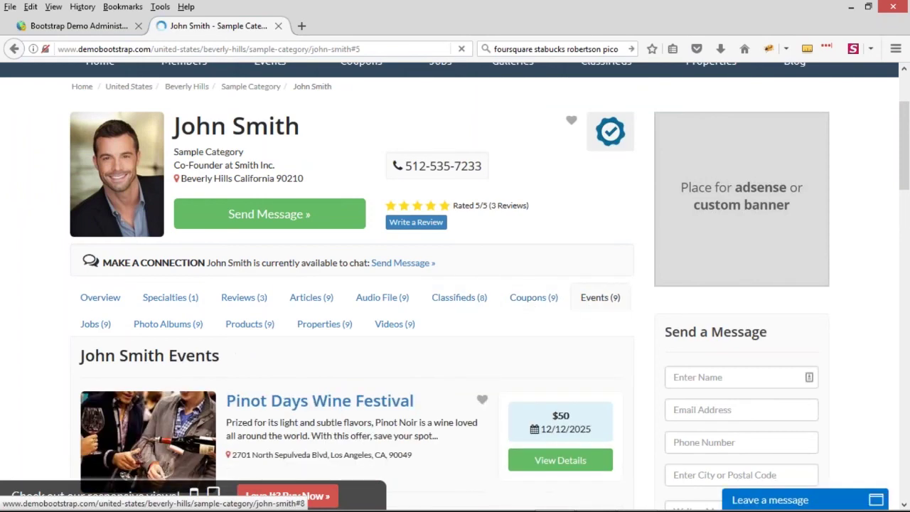
{"action": "left_click", "coordinate": [392, 326]}
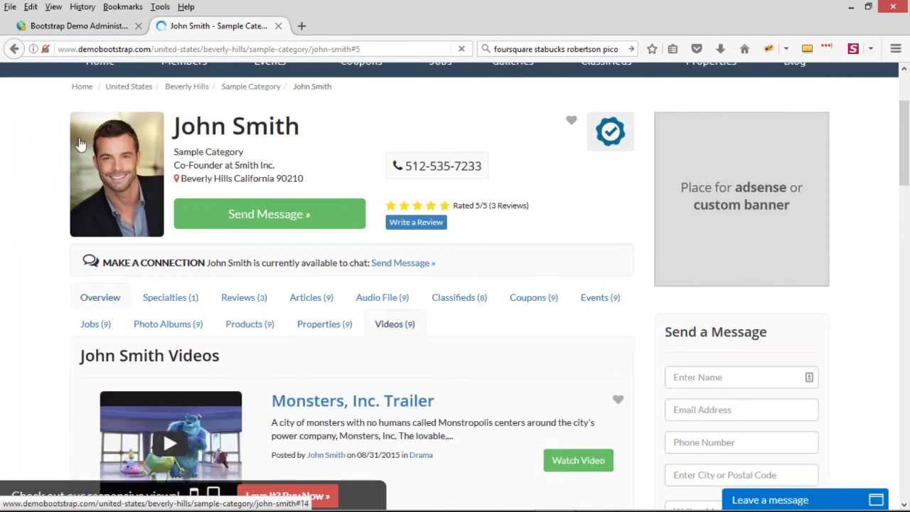
Open the post type settings list in the demo site's admin and compare it with the sample profile's sections
{"action": "left_click", "coordinate": [80, 27]}
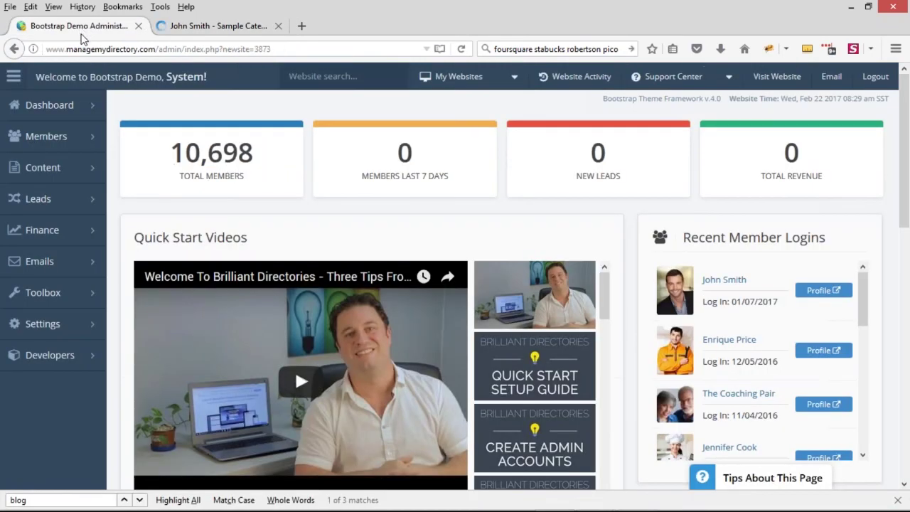
{"action": "mouse_move", "coordinate": [3, 174]}
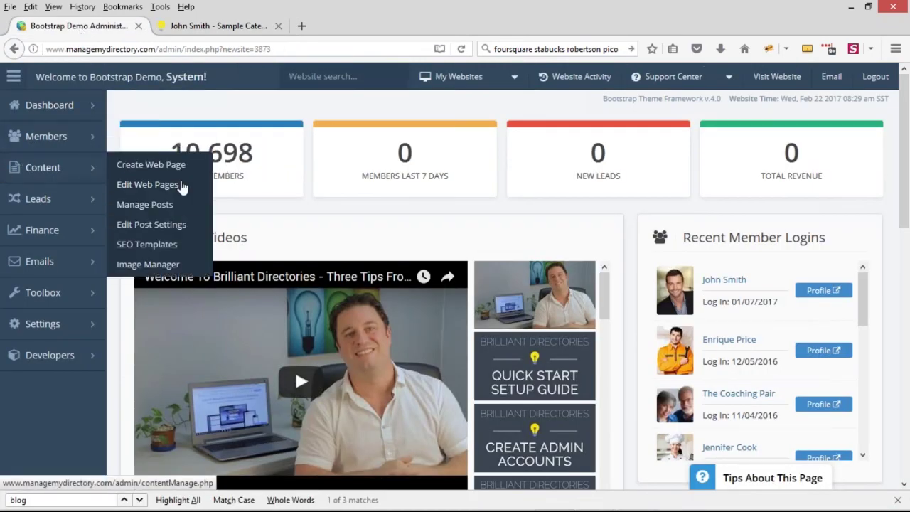
{"action": "left_click", "coordinate": [150, 226]}
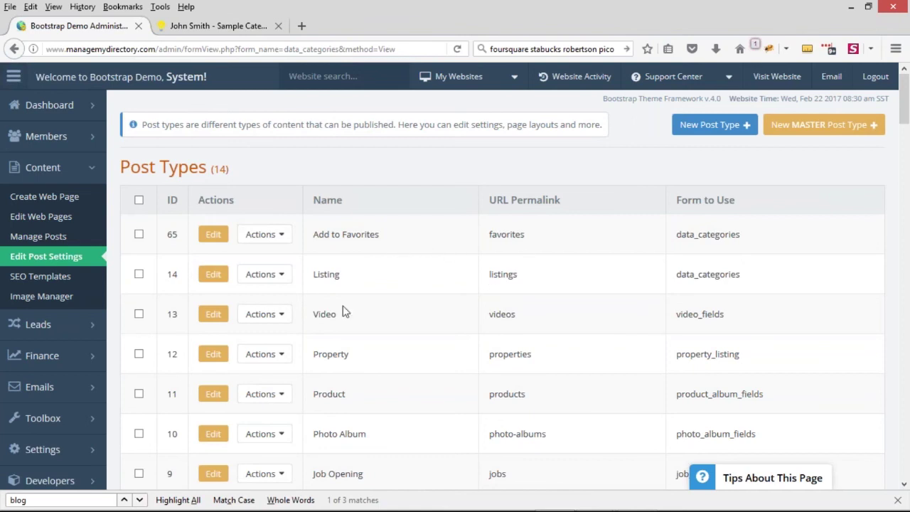
{"action": "left_click", "coordinate": [239, 27]}
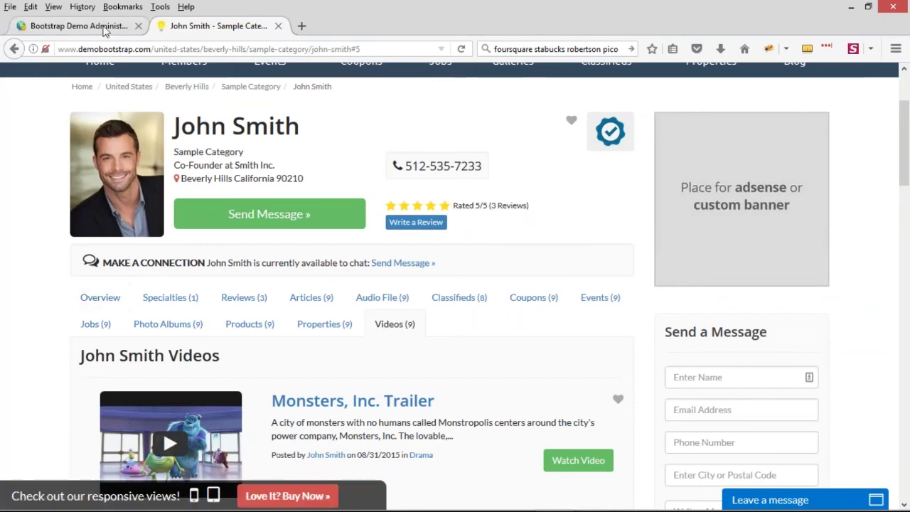
{"action": "left_click", "coordinate": [78, 27]}
Open the Listing post type in a separate browser tab and examine its profile page Tab Order against the sample profile
{"action": "middle_click", "coordinate": [215, 275]}
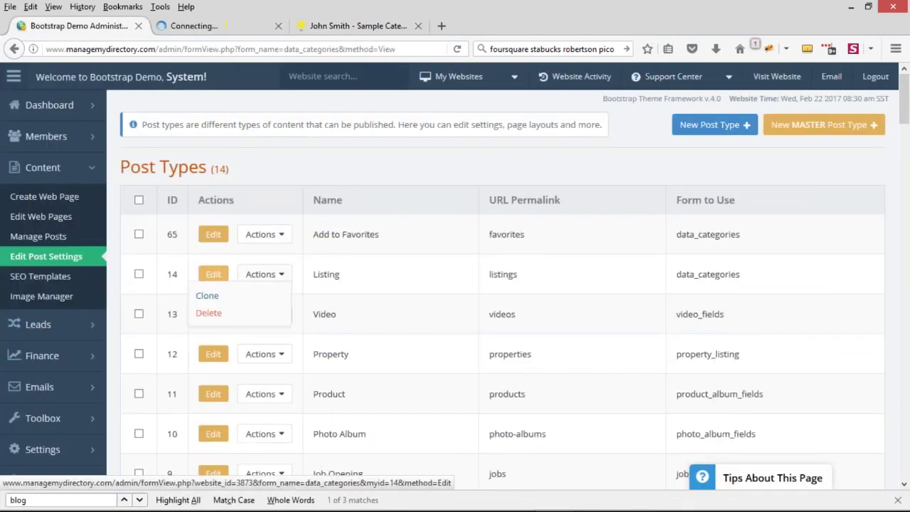
{"action": "left_click", "coordinate": [212, 26]}
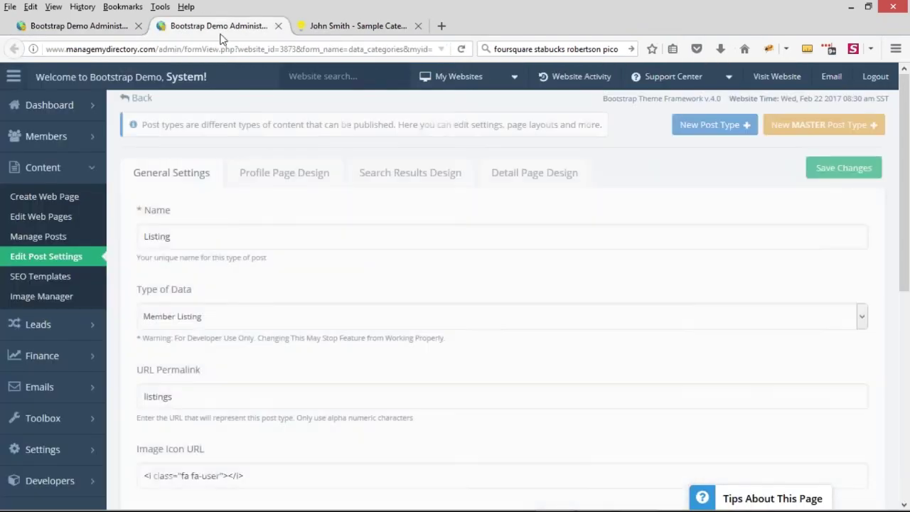
{"action": "left_click", "coordinate": [306, 181]}
{"action": "left_click_drag", "start_coordinate": [139, 324], "coordinate": [192, 325]}
{"action": "left_click", "coordinate": [165, 352]}
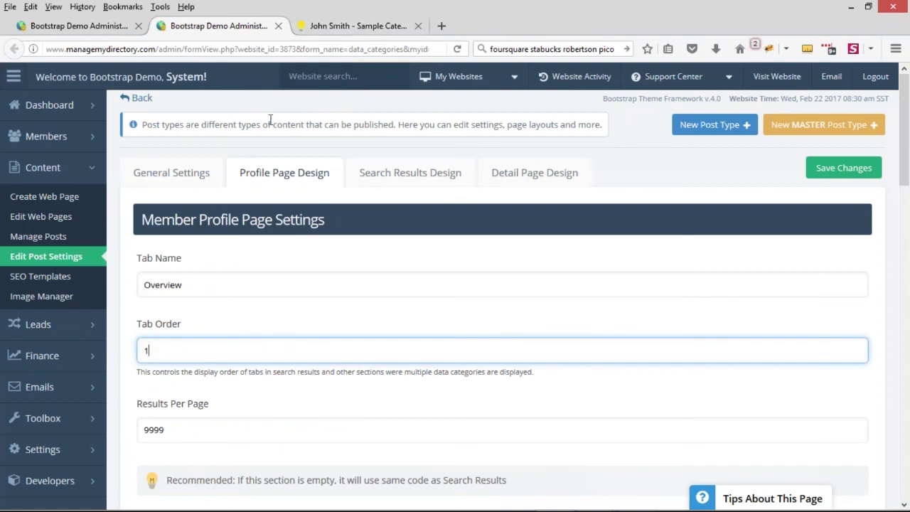
{"action": "left_click", "coordinate": [360, 29]}
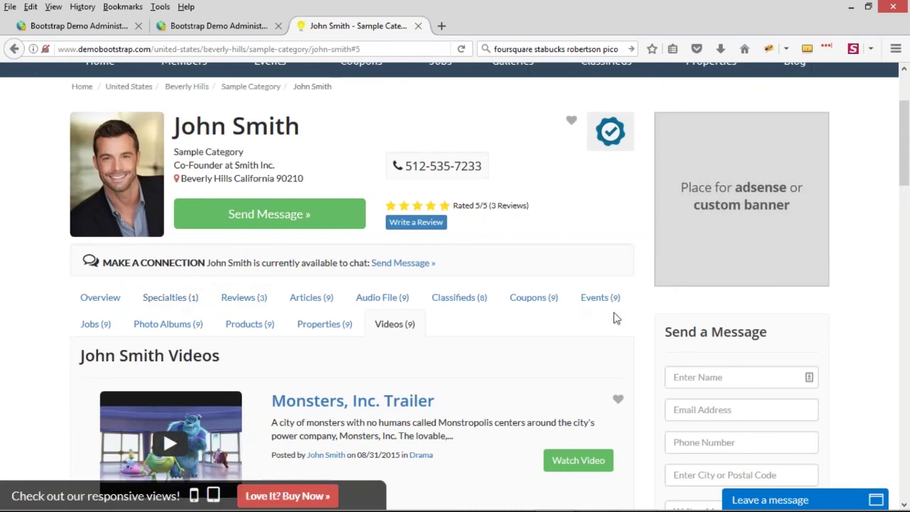
{"action": "left_click", "coordinate": [229, 29]}
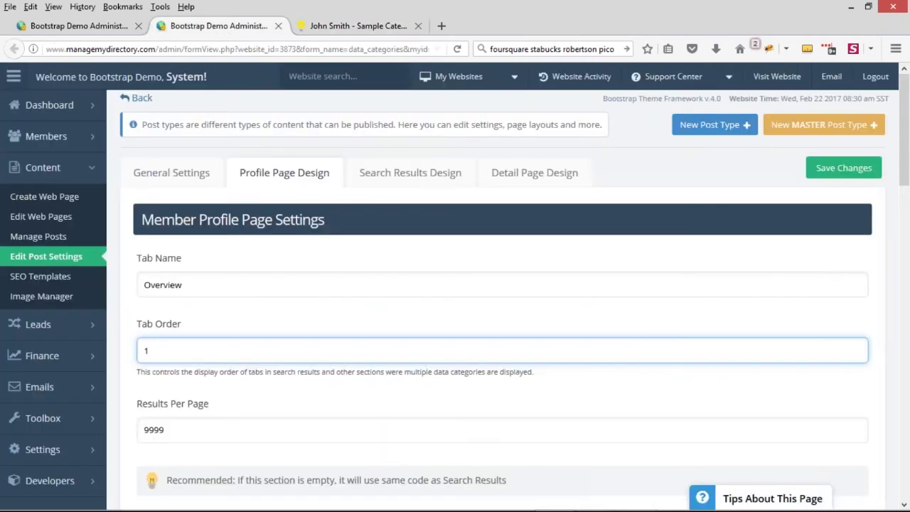
In the Video post type's profile page design, set the Tab Order to 0 and save the changes
{"action": "left_click", "coordinate": [125, 27]}
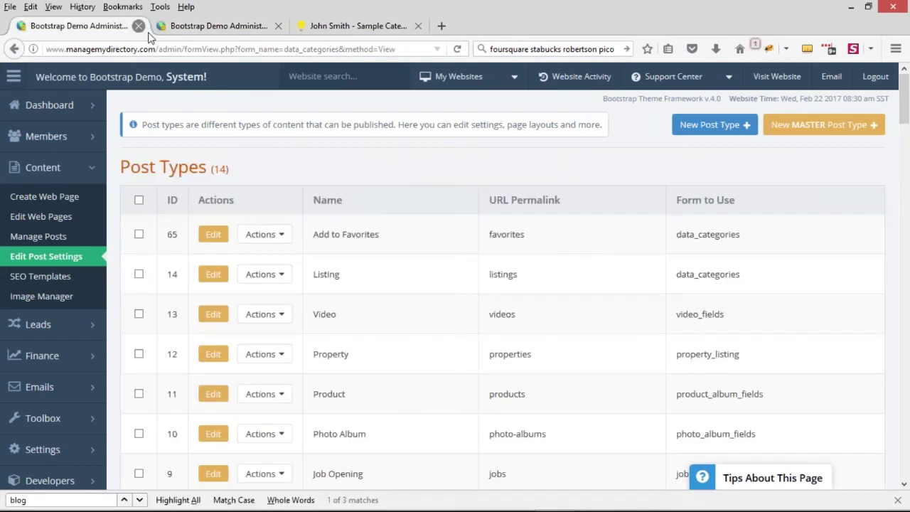
{"action": "left_click", "coordinate": [238, 317]}
{"action": "left_click", "coordinate": [214, 314]}
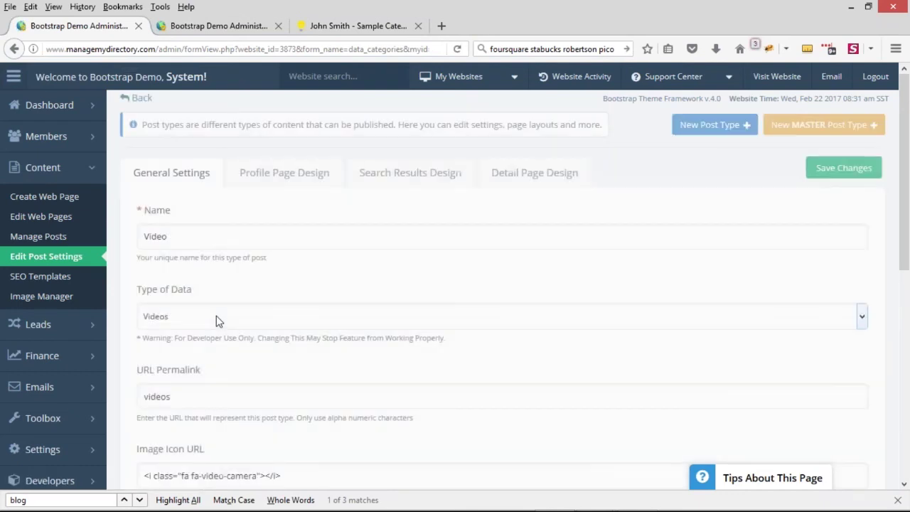
{"action": "left_click", "coordinate": [289, 180]}
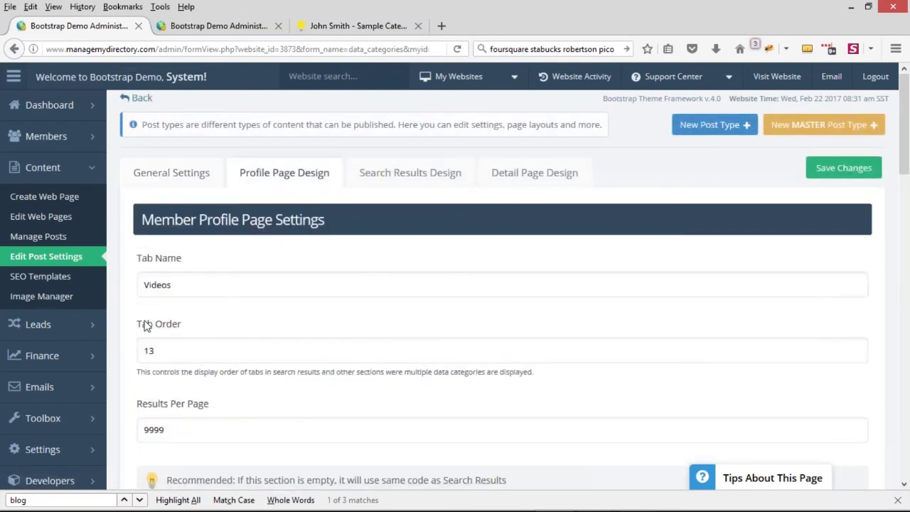
{"action": "left_click_drag", "start_coordinate": [160, 350], "coordinate": [123, 350]}
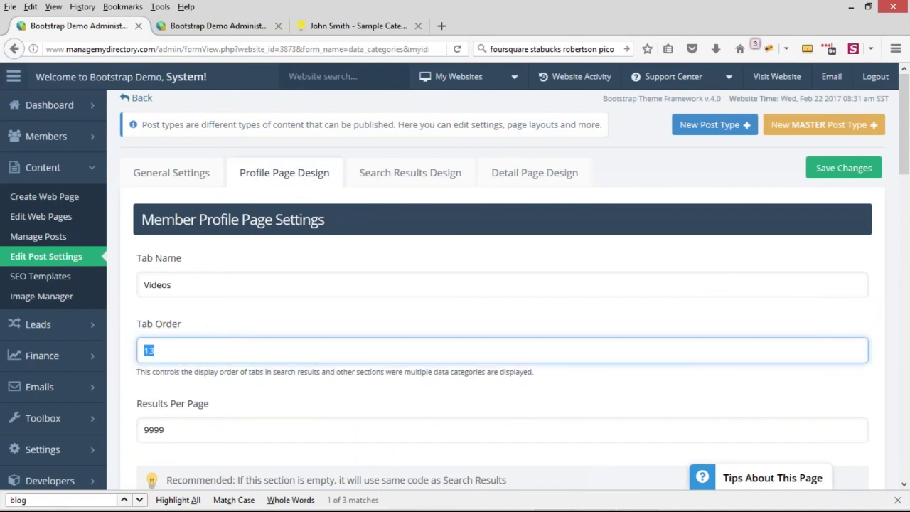
{"action": "type", "text": "0"}
{"action": "left_click", "coordinate": [202, 331]}
{"action": "key", "text": "Return"}
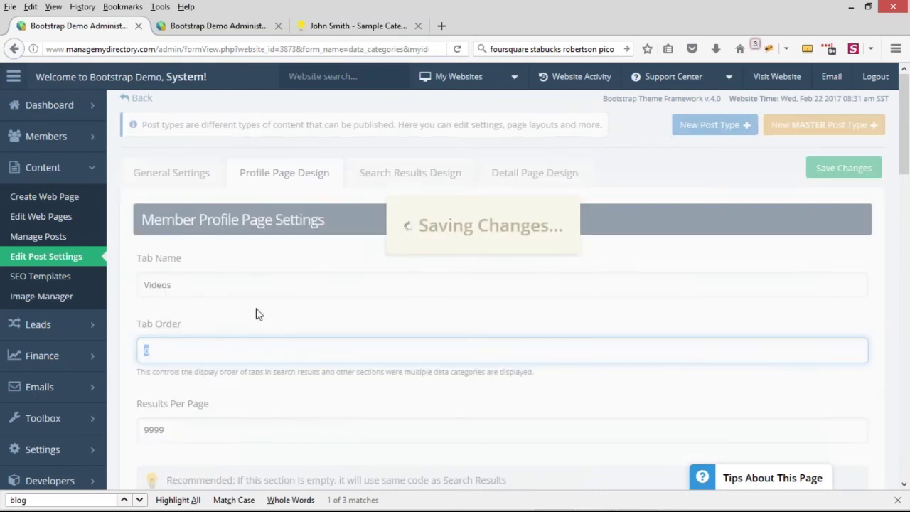
Return to the sample member's profile and reload it to apply the new section order
{"action": "key", "text": "alt"}
{"action": "scroll", "coordinate": [407, 285], "scroll_direction": "down", "scroll_amount": 10}
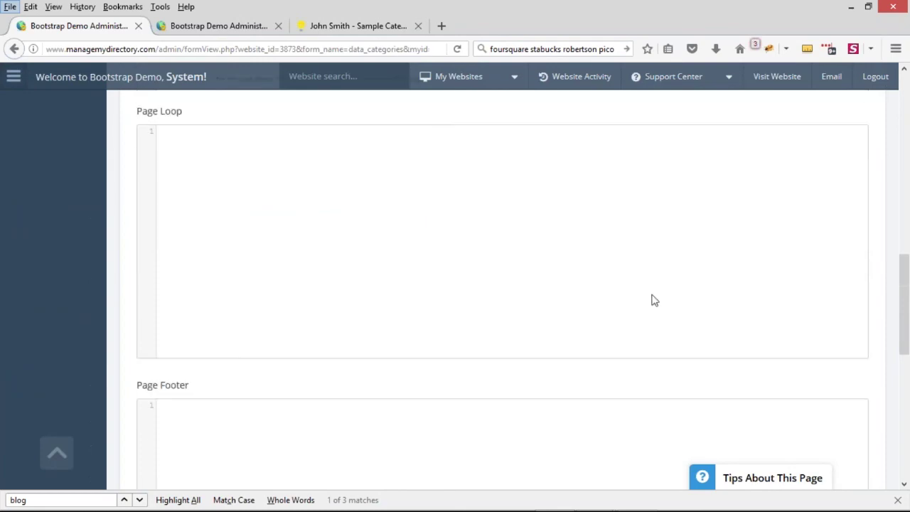
{"action": "scroll", "coordinate": [712, 288], "scroll_direction": "up", "scroll_amount": 5}
{"action": "scroll", "coordinate": [712, 287], "scroll_direction": "up", "scroll_amount": 5}
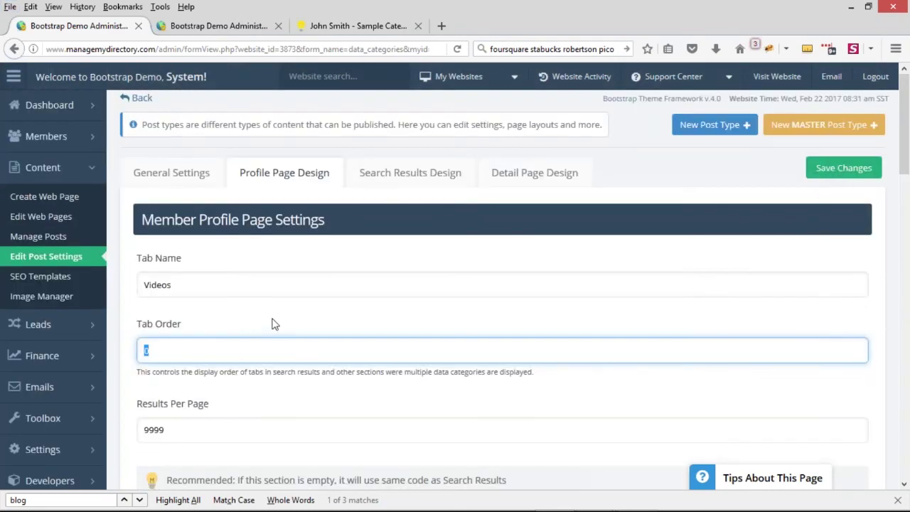
{"action": "key", "text": "ctrl+3"}
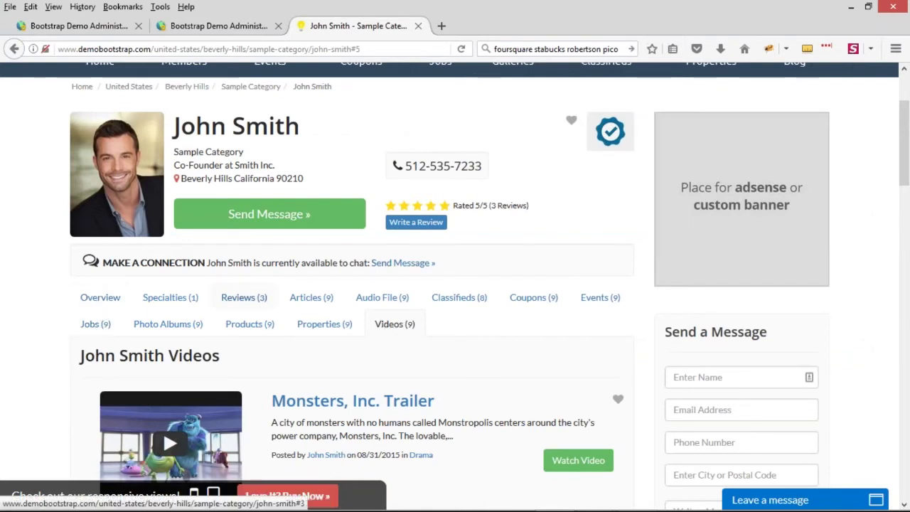
{"action": "left_click", "coordinate": [461, 49]}
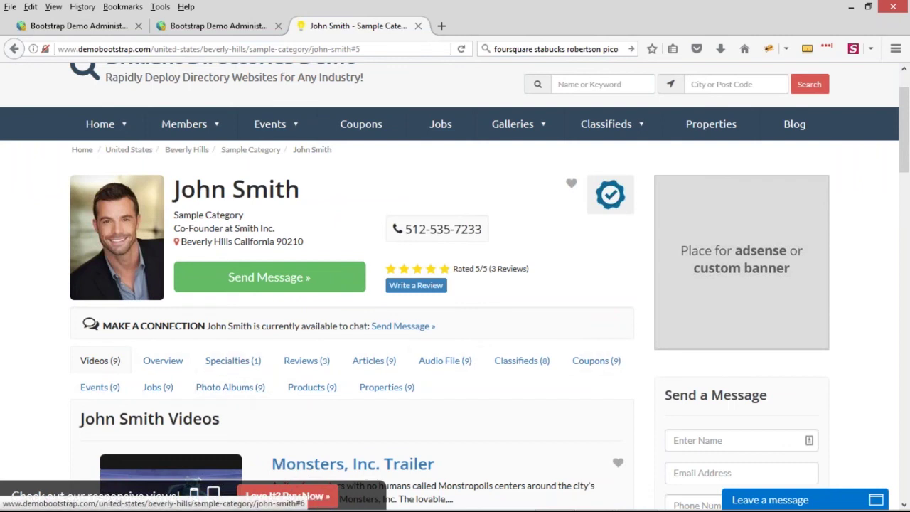
Check the reordered profile by viewing its Overview, Specialties, Reviews and Videos sections
{"action": "left_click", "coordinate": [163, 361]}
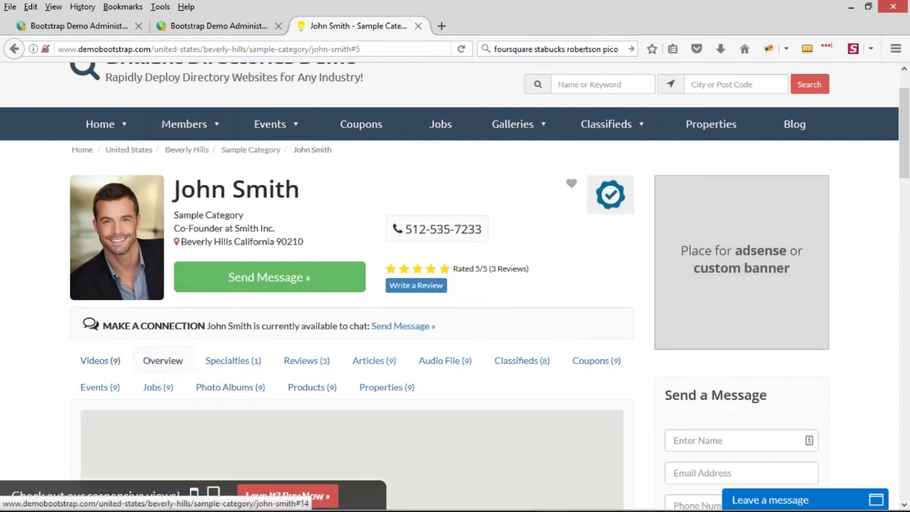
{"action": "left_click", "coordinate": [233, 360]}
{"action": "left_click", "coordinate": [305, 361]}
{"action": "left_click", "coordinate": [163, 361]}
{"action": "left_click", "coordinate": [114, 361]}
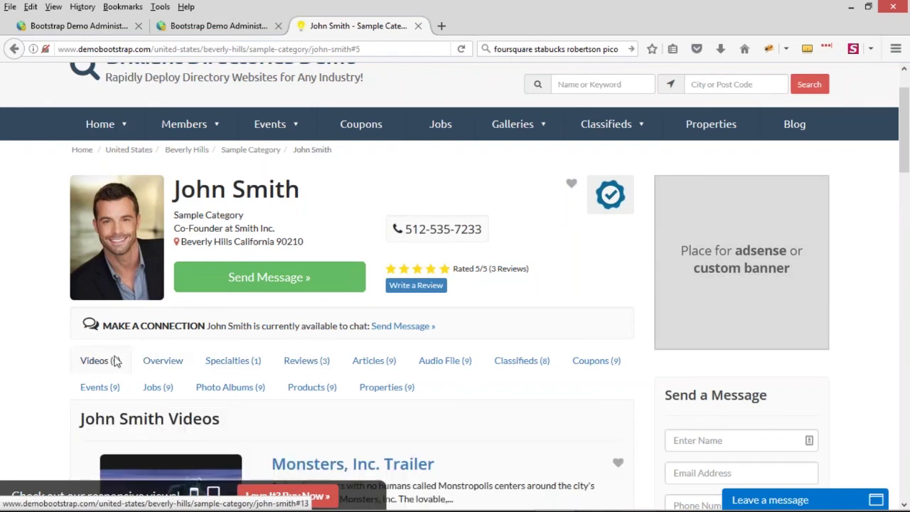
Look through the contact information and company details in the sample profile's Overview
{"action": "left_click", "coordinate": [163, 361]}
{"action": "scroll", "coordinate": [61, 295], "scroll_direction": "down", "scroll_amount": 3}
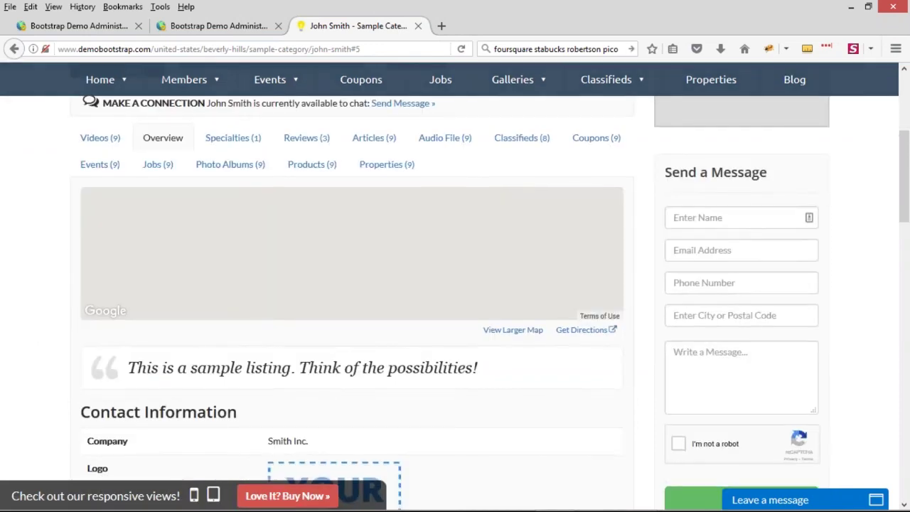
{"action": "scroll", "coordinate": [456, 286], "scroll_direction": "down", "scroll_amount": 5}
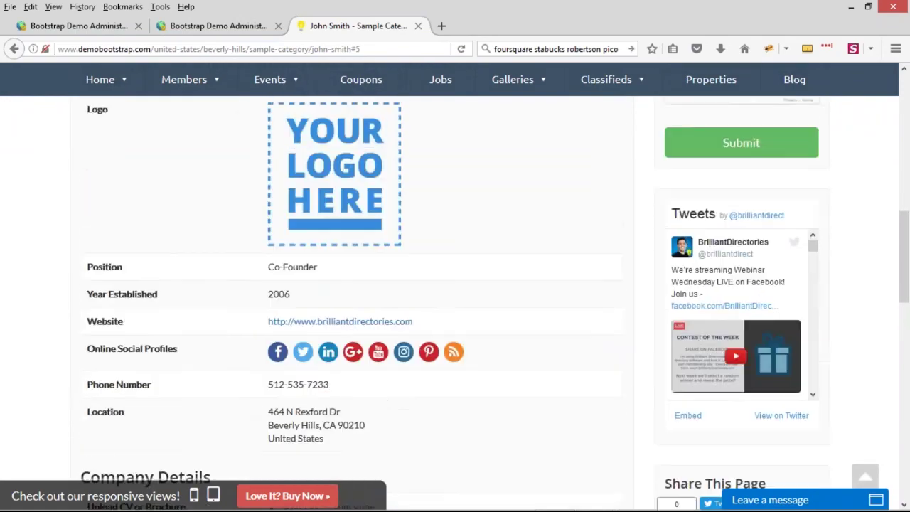
{"action": "scroll", "coordinate": [303, 391], "scroll_direction": "up", "scroll_amount": 5}
View the sample profile's Properties section and point out the member summary above the content sections
{"action": "left_click", "coordinate": [378, 231]}
{"action": "scroll", "coordinate": [331, 344], "scroll_direction": "down", "scroll_amount": 1}
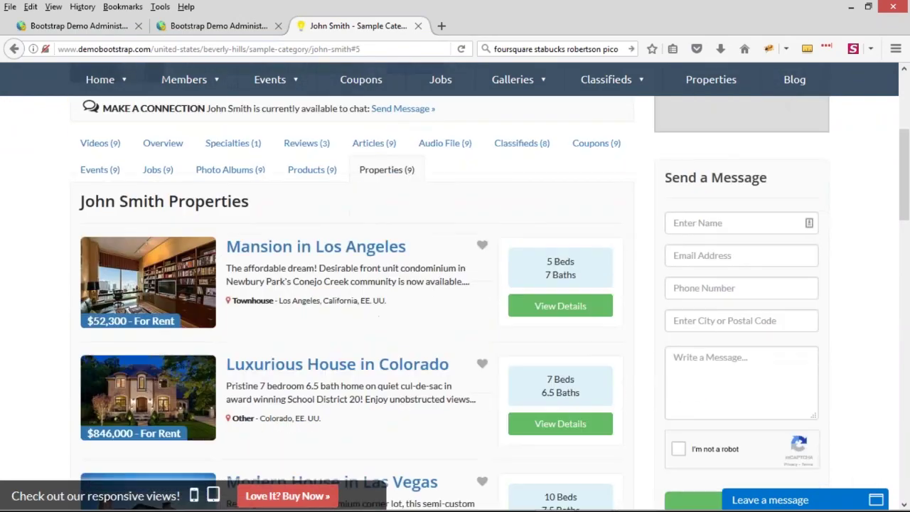
{"action": "scroll", "coordinate": [189, 330], "scroll_direction": "up", "scroll_amount": 3}
{"action": "scroll", "coordinate": [189, 329], "scroll_direction": "down", "scroll_amount": 2}
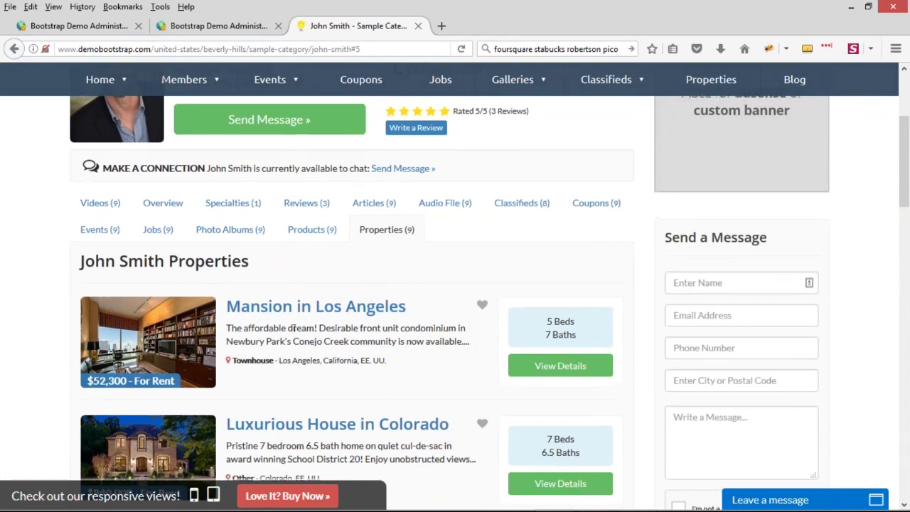
{"action": "scroll", "coordinate": [205, 253], "scroll_direction": "up", "scroll_amount": 3}
{"action": "left_click_drag", "start_coordinate": [179, 255], "coordinate": [536, 355]}
{"action": "left_click", "coordinate": [330, 270]}
{"action": "scroll", "coordinate": [330, 270], "scroll_direction": "down", "scroll_amount": 3}
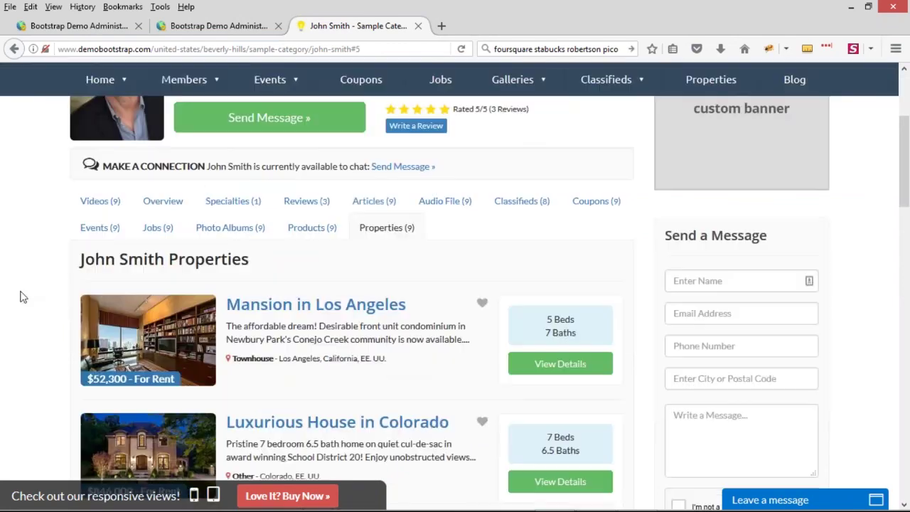
View the sample profile's Videos, Specialties, Reviews, Articles and Coupons sections in turn
{"action": "left_click", "coordinate": [94, 205]}
{"action": "left_click", "coordinate": [233, 202]}
{"action": "left_click", "coordinate": [304, 201]}
{"action": "left_click", "coordinate": [372, 201]}
{"action": "left_click", "coordinate": [596, 201]}
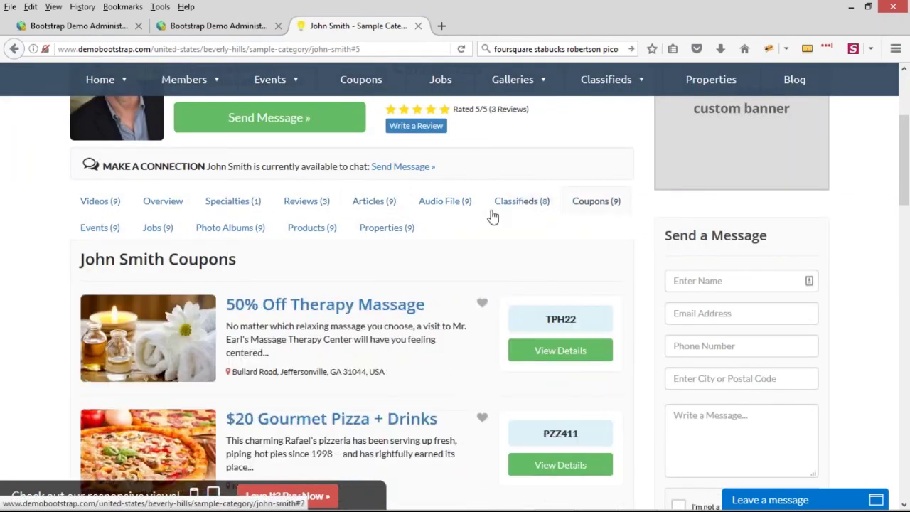
Return to the sample profile's Videos section and review it together with the member summary above the content sections
{"action": "left_click", "coordinate": [103, 201]}
{"action": "scroll", "coordinate": [554, 367], "scroll_direction": "up", "scroll_amount": 4}
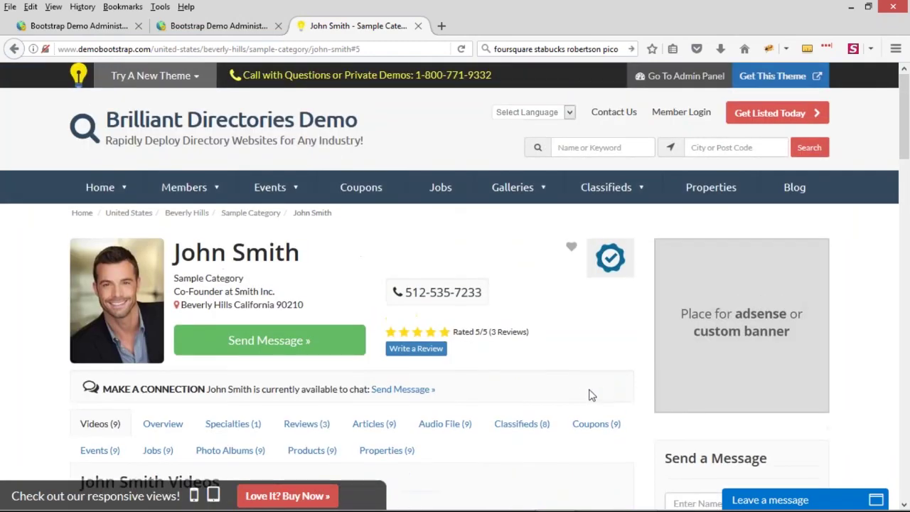
{"action": "scroll", "coordinate": [589, 394], "scroll_direction": "down", "scroll_amount": 3}
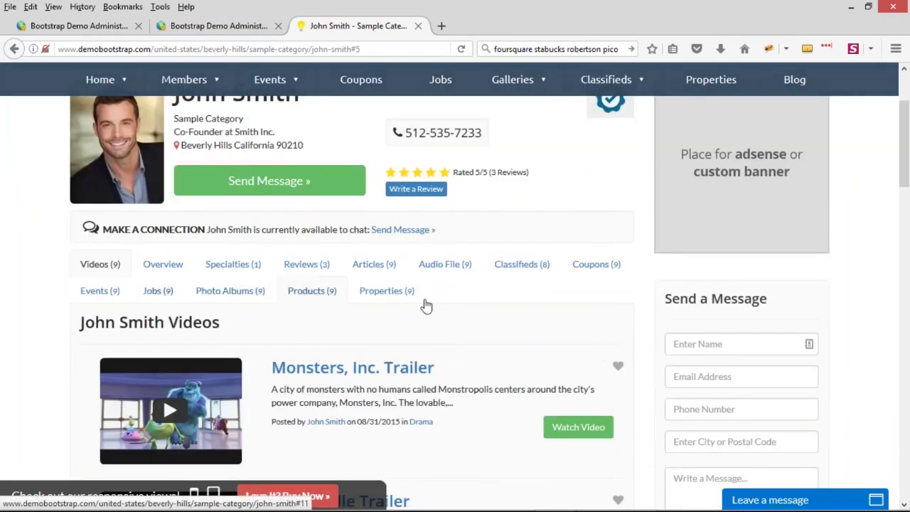
{"action": "scroll", "coordinate": [425, 306], "scroll_direction": "up", "scroll_amount": 4}
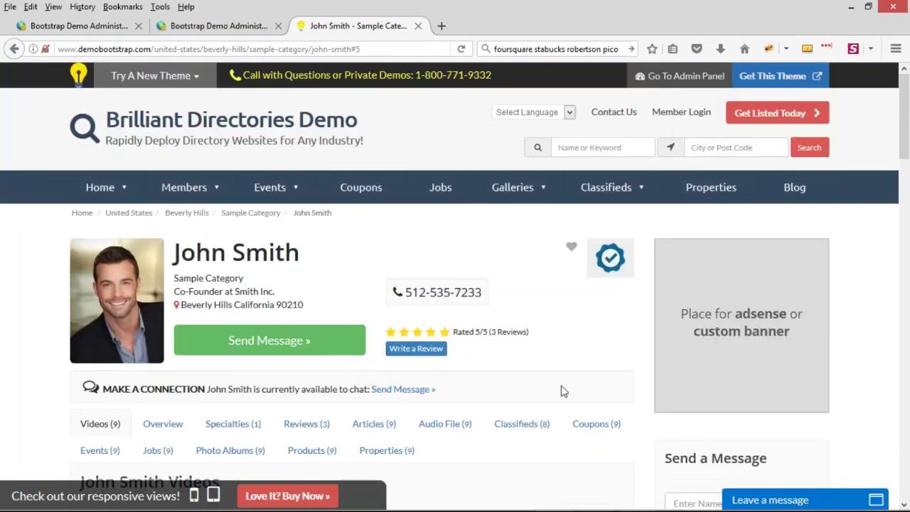
View the sample profile's Jobs section and look through the listed job openings
{"action": "left_click", "coordinate": [157, 450]}
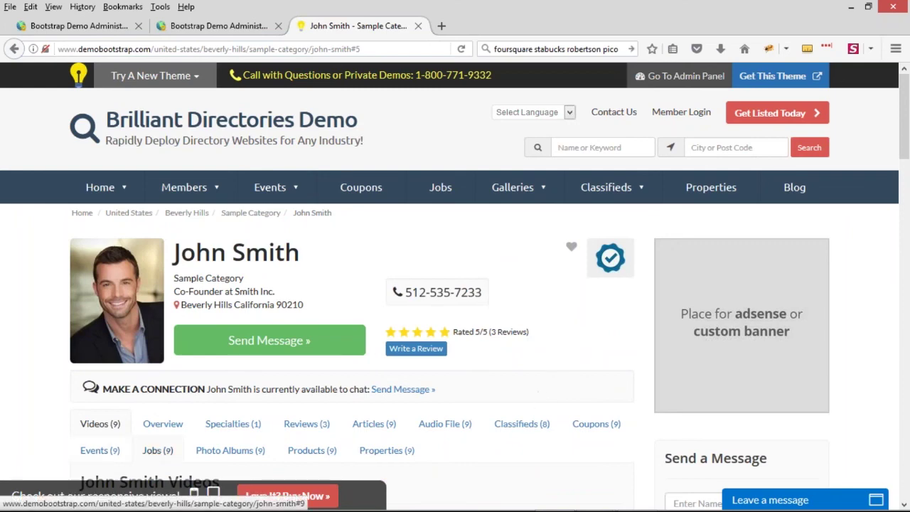
{"action": "scroll", "coordinate": [355, 320], "scroll_direction": "down", "scroll_amount": 3}
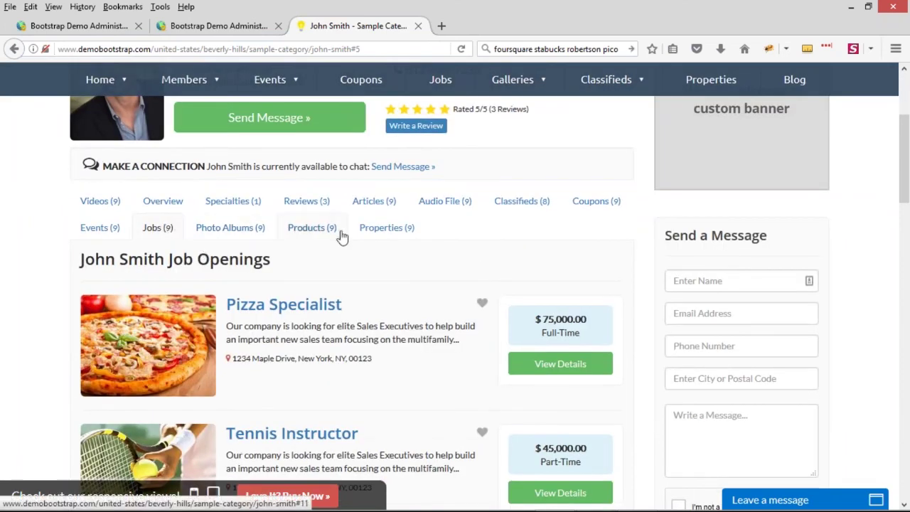
{"action": "scroll", "coordinate": [444, 357], "scroll_direction": "down", "scroll_amount": 1}
{"action": "scroll", "coordinate": [444, 357], "scroll_direction": "down", "scroll_amount": 2}
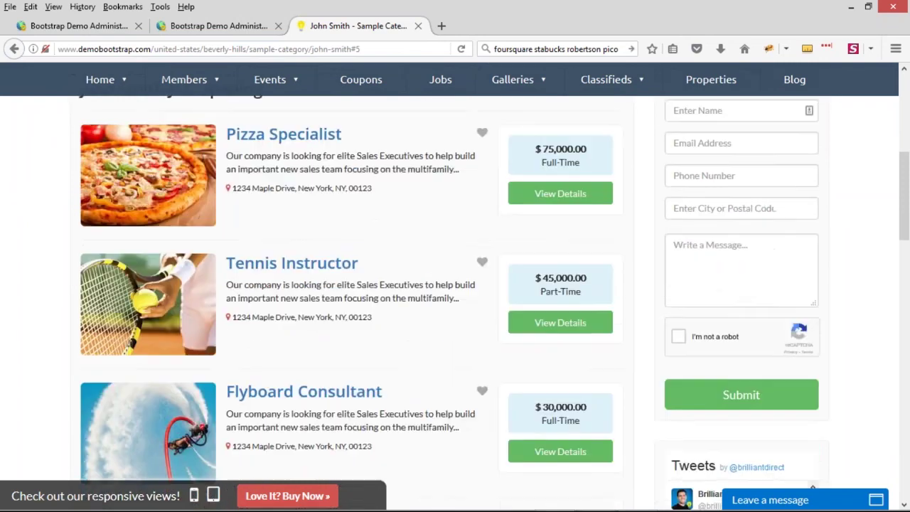
{"action": "scroll", "coordinate": [429, 353], "scroll_direction": "up", "scroll_amount": 3}
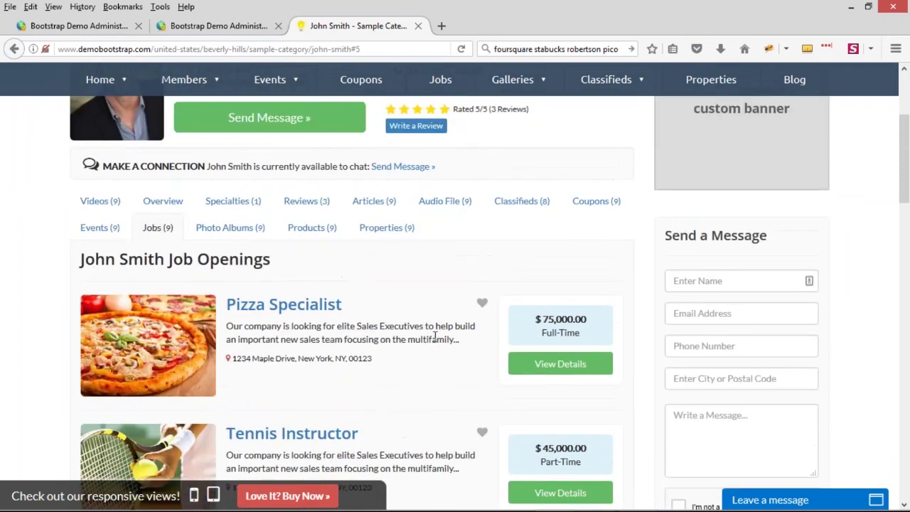